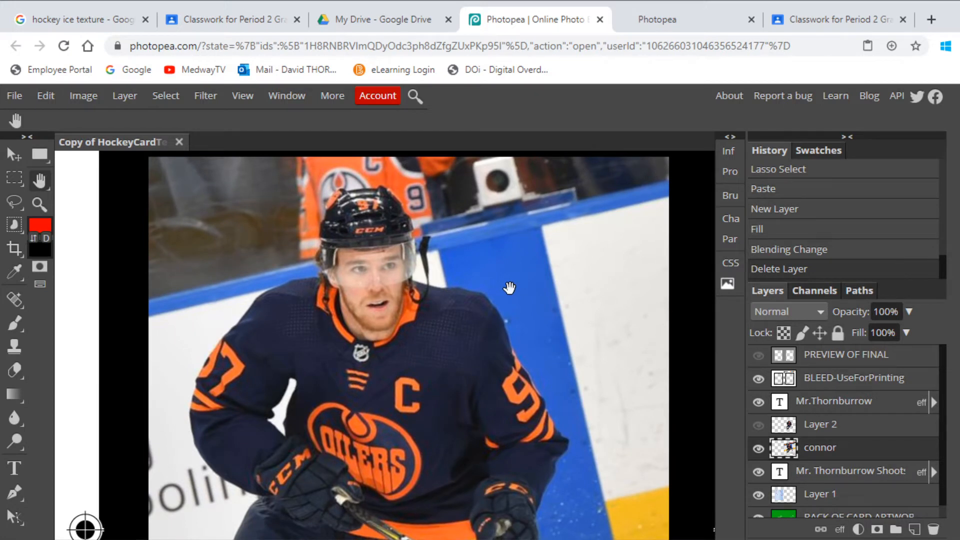
- Draw a freehand Lasso selection around the player's head and chest, and clear it
left_click(13, 206)
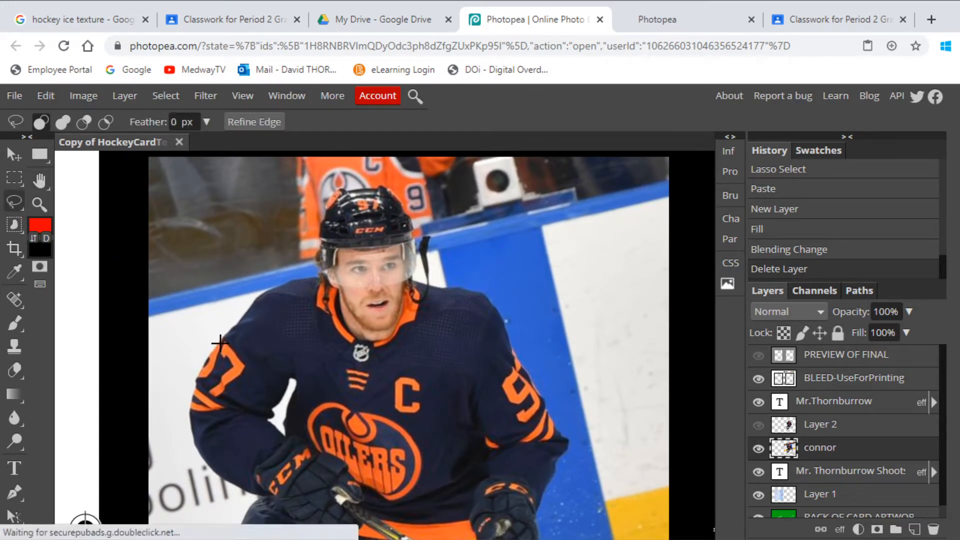
mouse_move(220, 343)
left_mouse_down()
mouse_move(439, 298)
mouse_move(395, 494)
left_mouse_up()
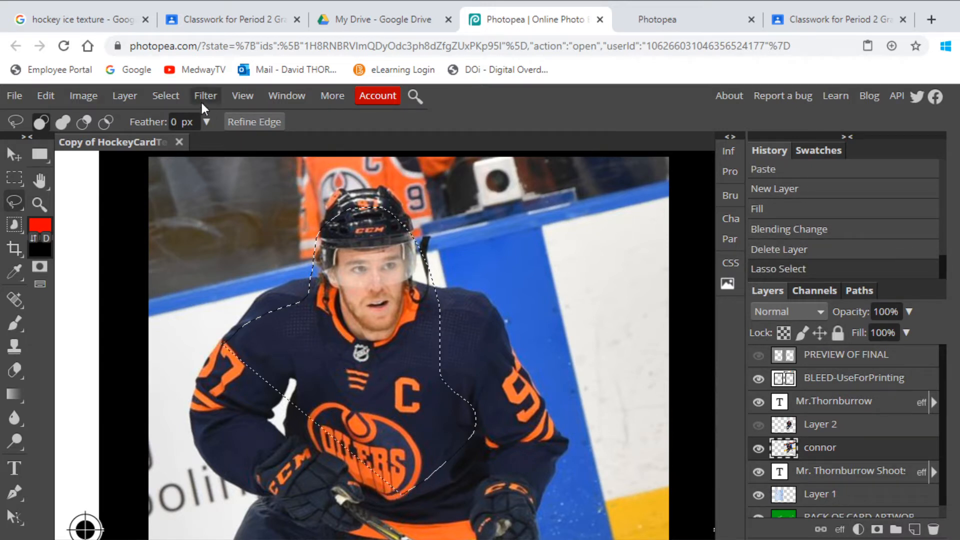
left_click(169, 95)
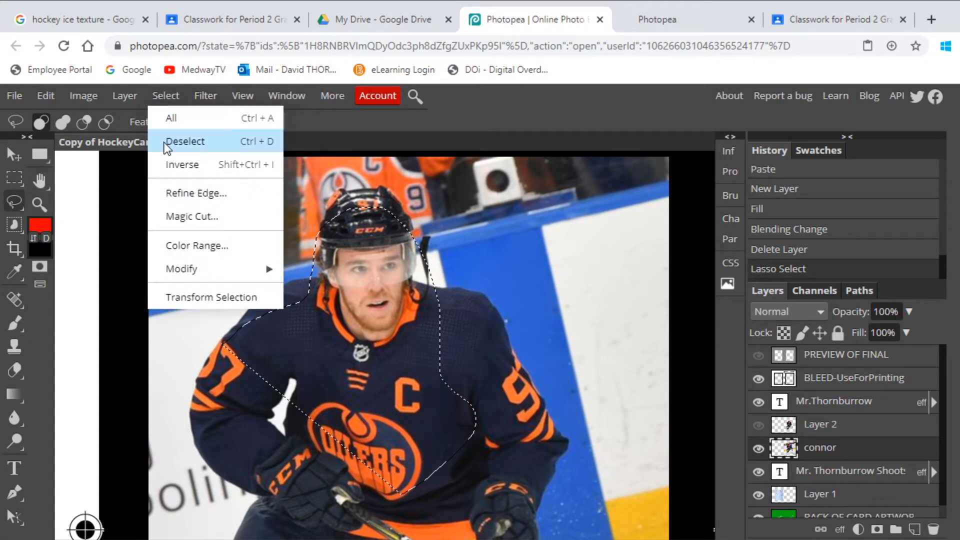
left_click(219, 146)
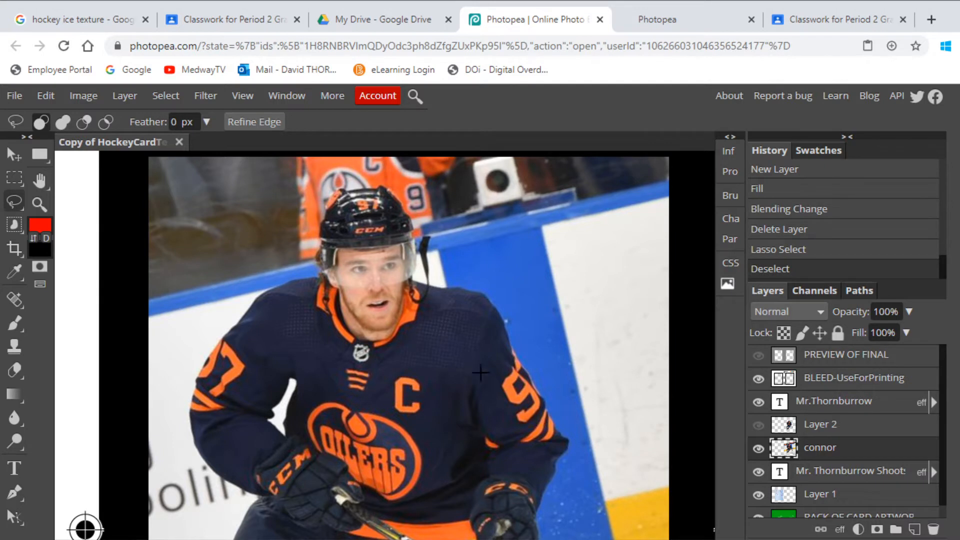
- Outline a straight-edged area on the rink boards beside the player with the Polygonal Lasso, and clear the selection
left_click(13, 202)
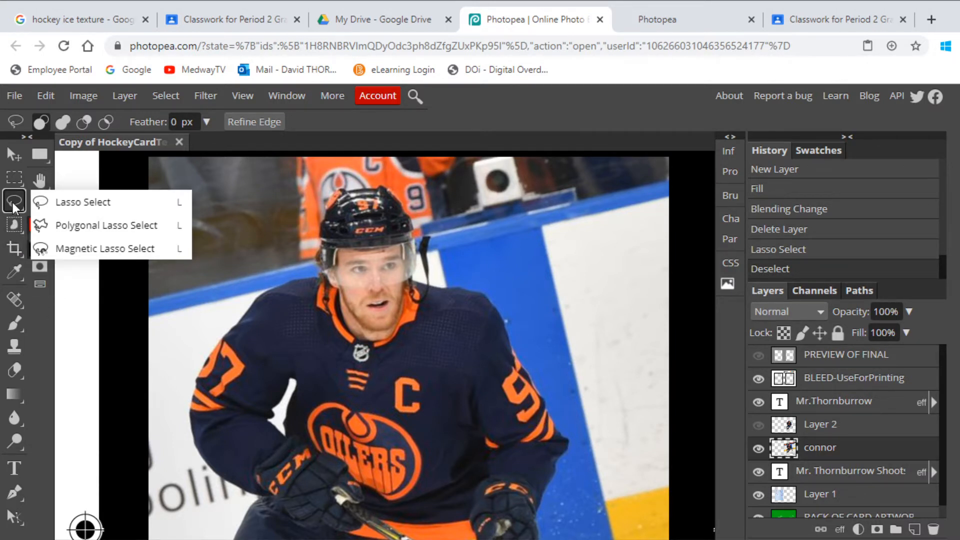
left_click(52, 229)
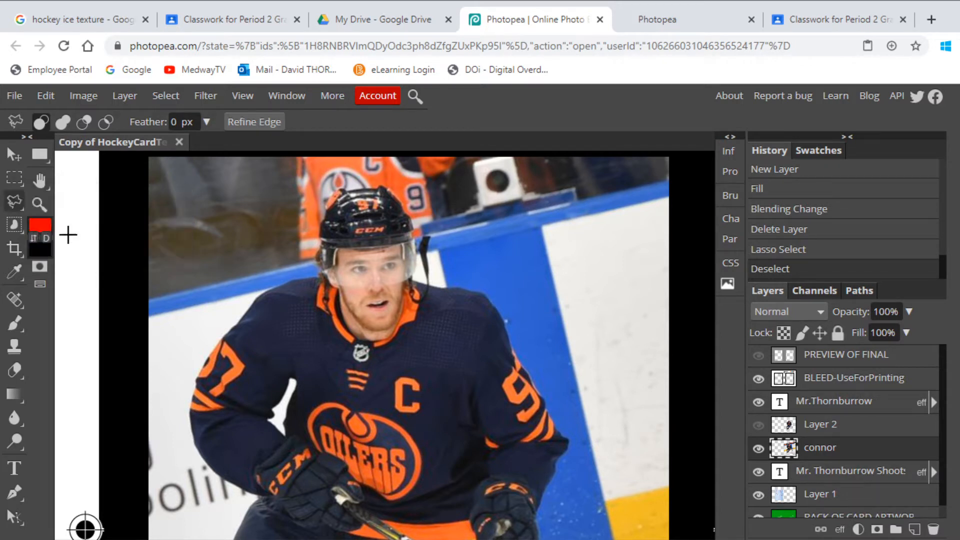
left_click(564, 281)
left_click(637, 293)
left_click(639, 359)
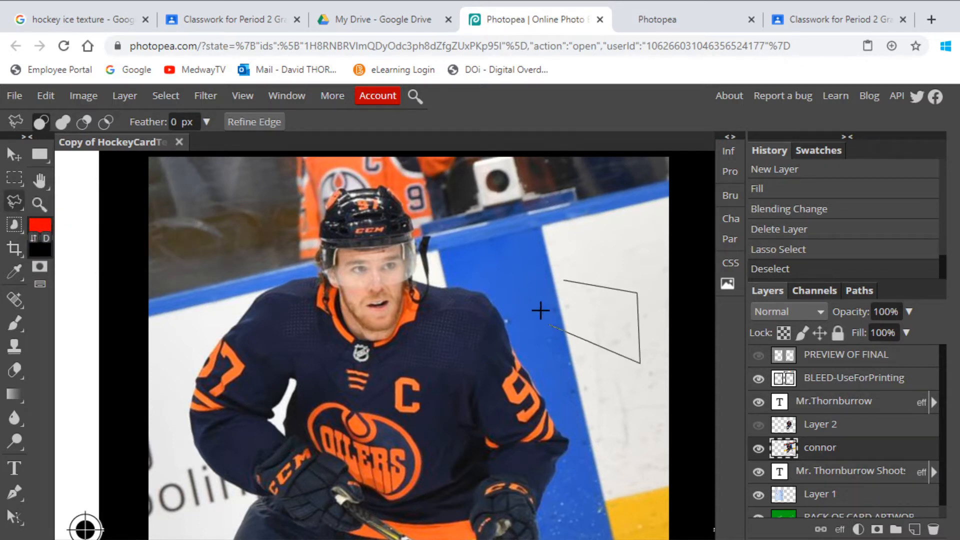
double_click(520, 265)
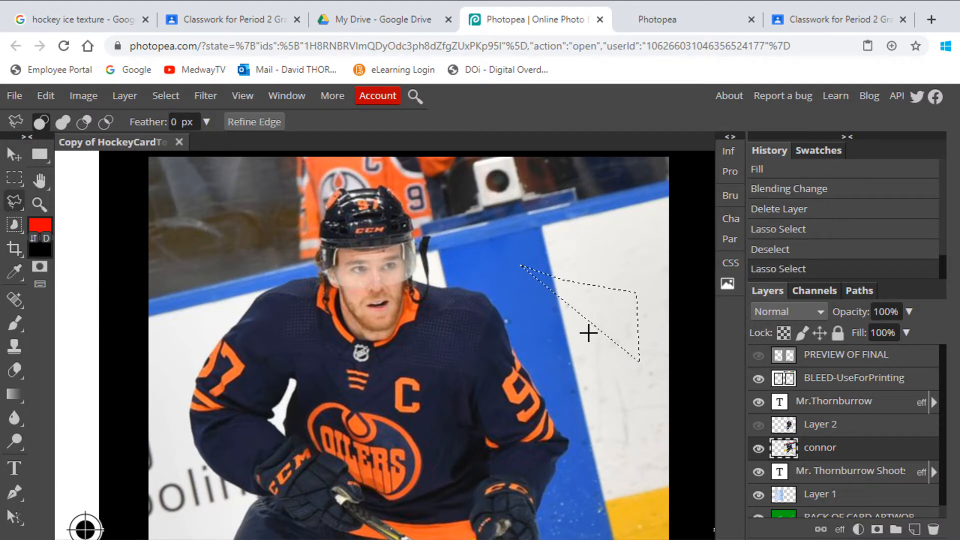
key("ctrl+d")
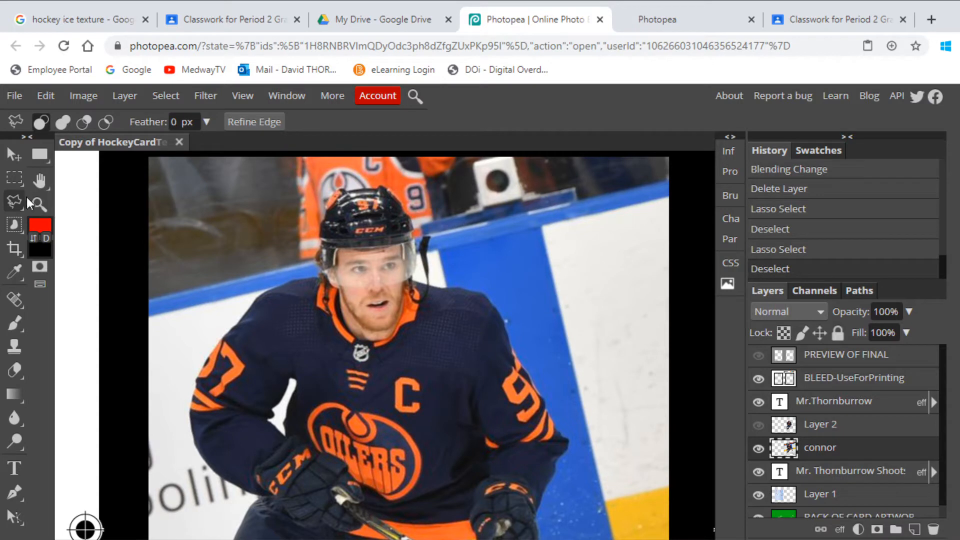
- Select part of the player's upper body with the freehand Lasso and add the waist and upper legs to the selection
right_click(12, 197)
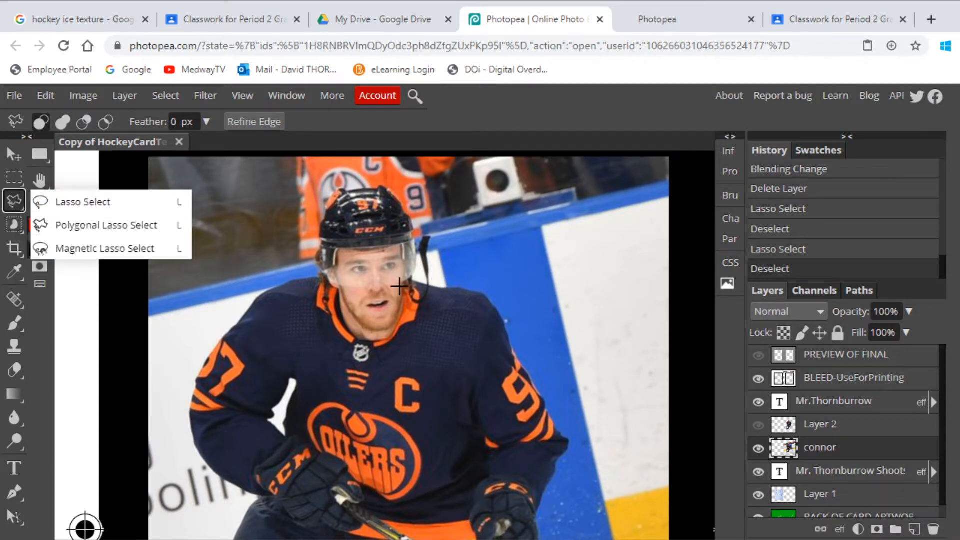
left_click(90, 202)
mouse_move(370, 283)
left_mouse_down()
mouse_move(400, 289)
mouse_move(559, 449)
mouse_move(372, 451)
mouse_move(376, 431)
left_mouse_up()
scroll(472, 436, "down", 5)
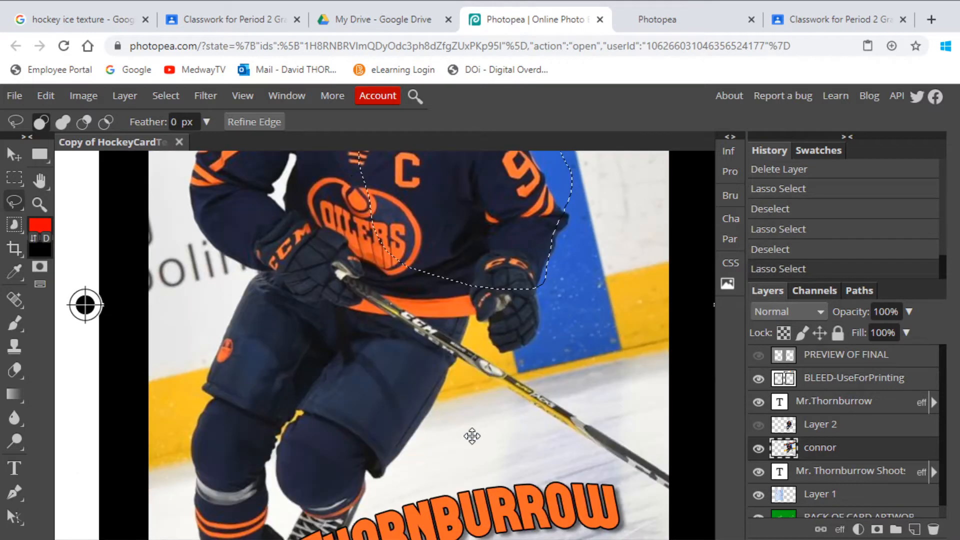
key("shift")
mouse_move(476, 273)
left_mouse_down()
mouse_move(475, 302)
mouse_move(422, 410)
mouse_move(308, 251)
mouse_move(358, 212)
left_mouse_up()
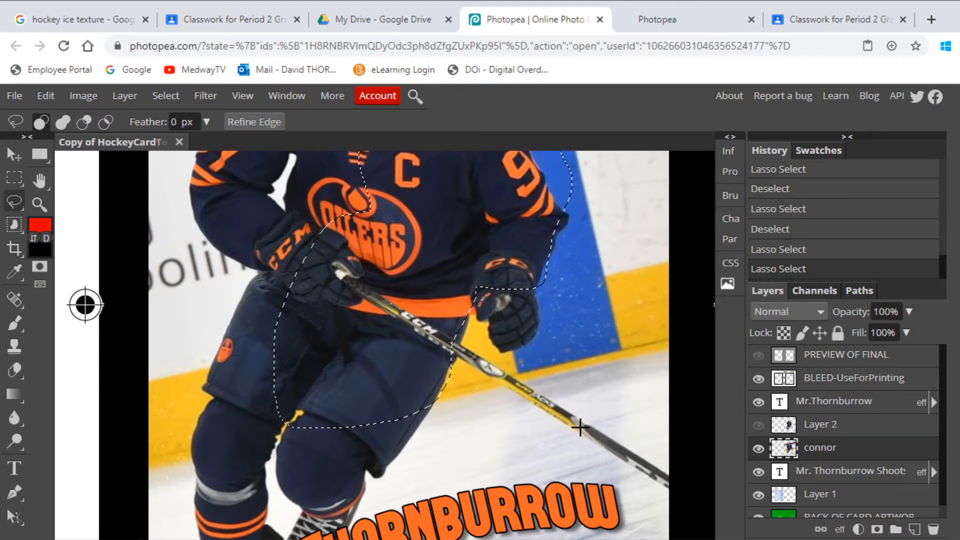
- Add the hockey stick to the current selection with the Polygonal Lasso, and deselect everything
right_click(15, 202)
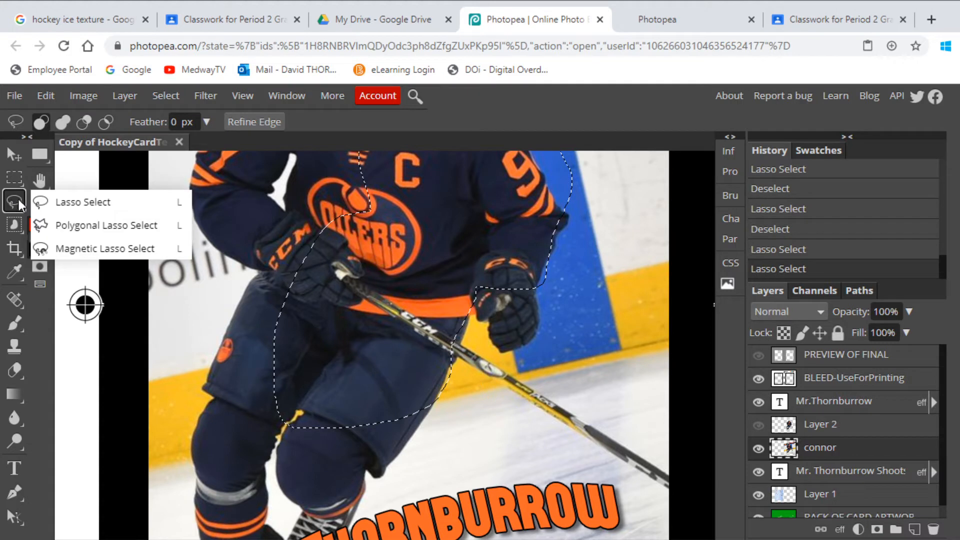
left_click(49, 225)
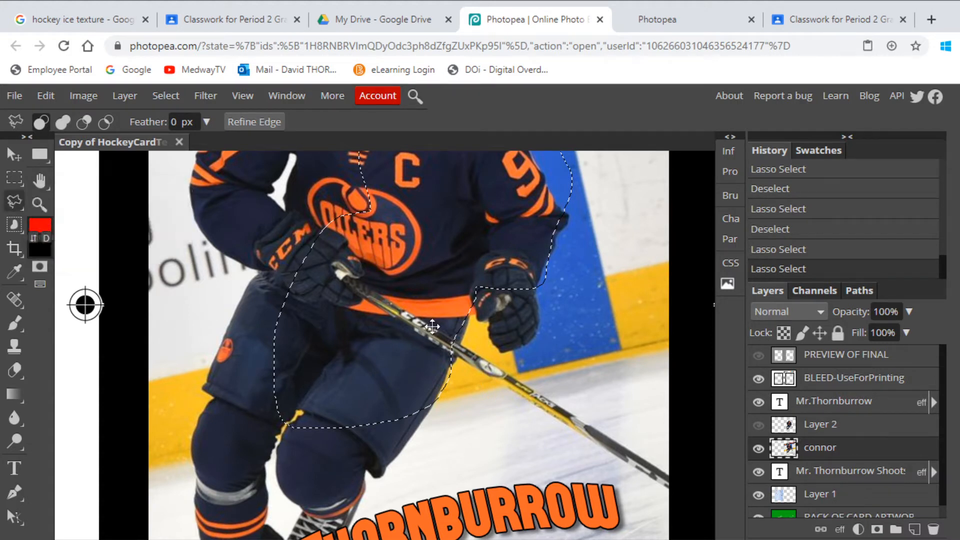
key("shift")
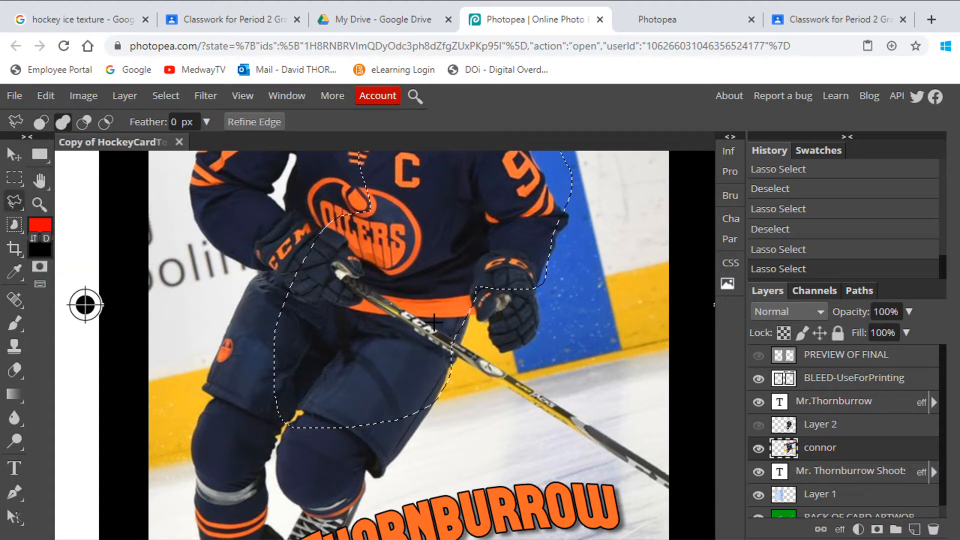
left_click(435, 321)
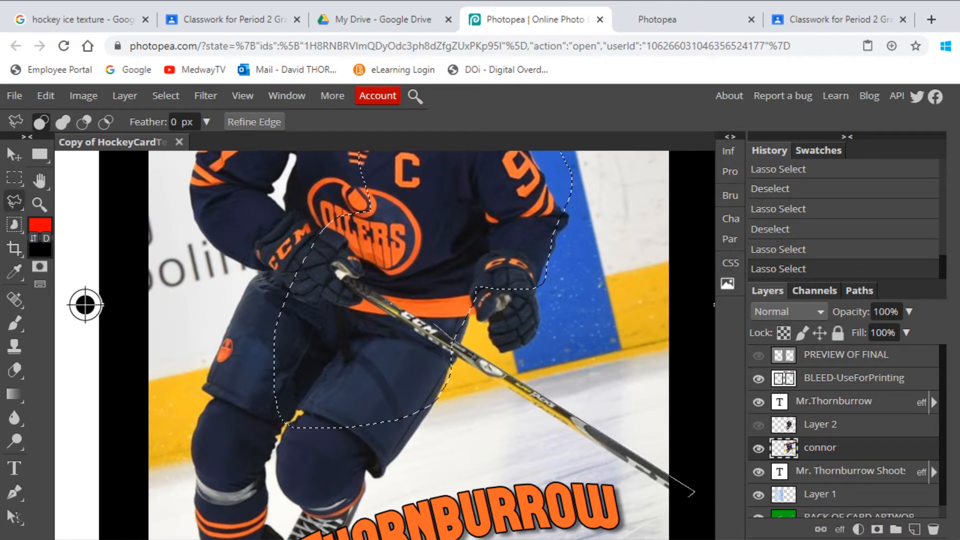
left_click(683, 498)
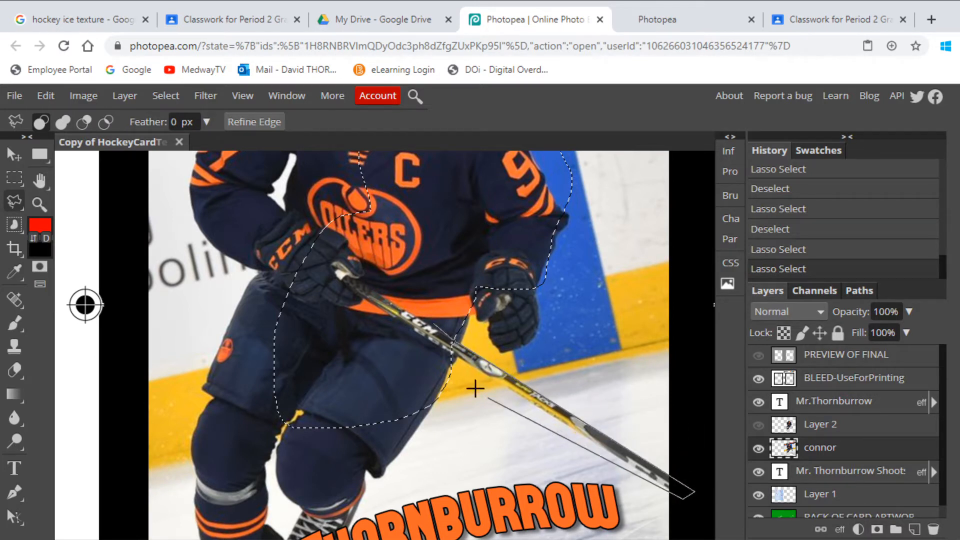
left_click(426, 336)
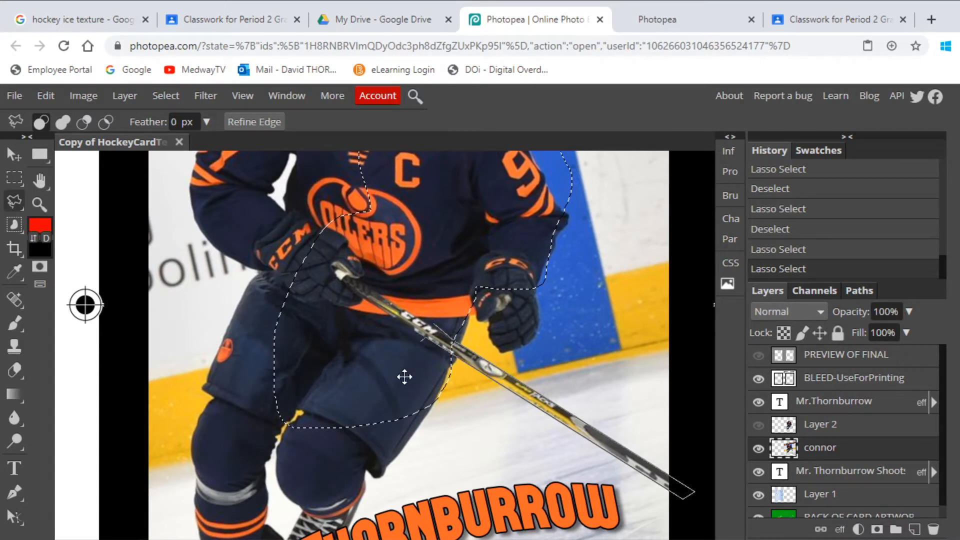
left_click(385, 276)
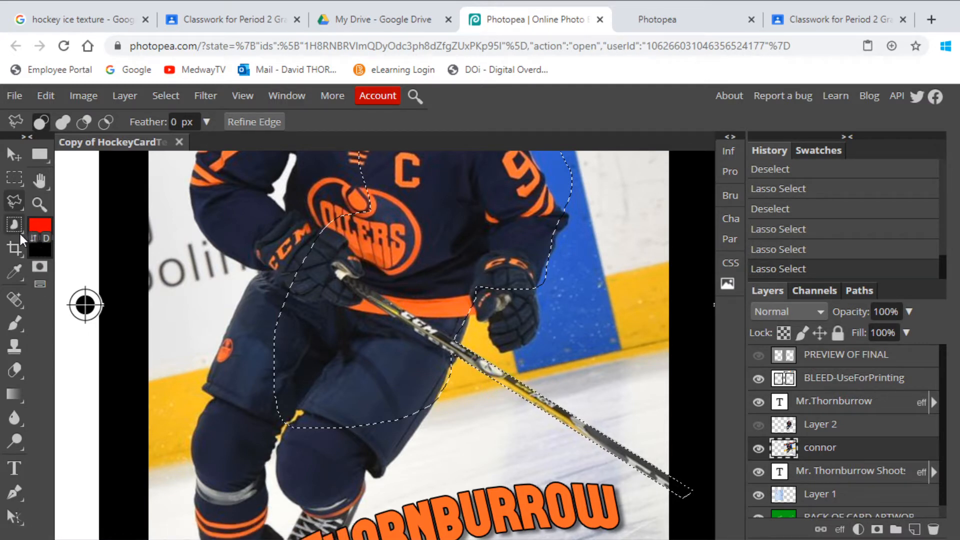
key("ctrl+d")
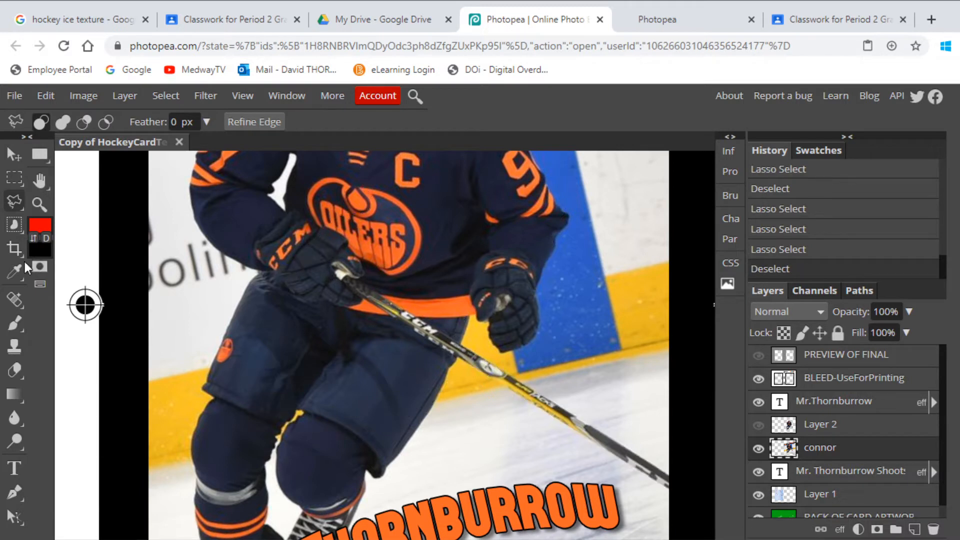
- Select the dark blue area of the player's front pant leg and knee with the Magic Wand
right_click(13, 224)
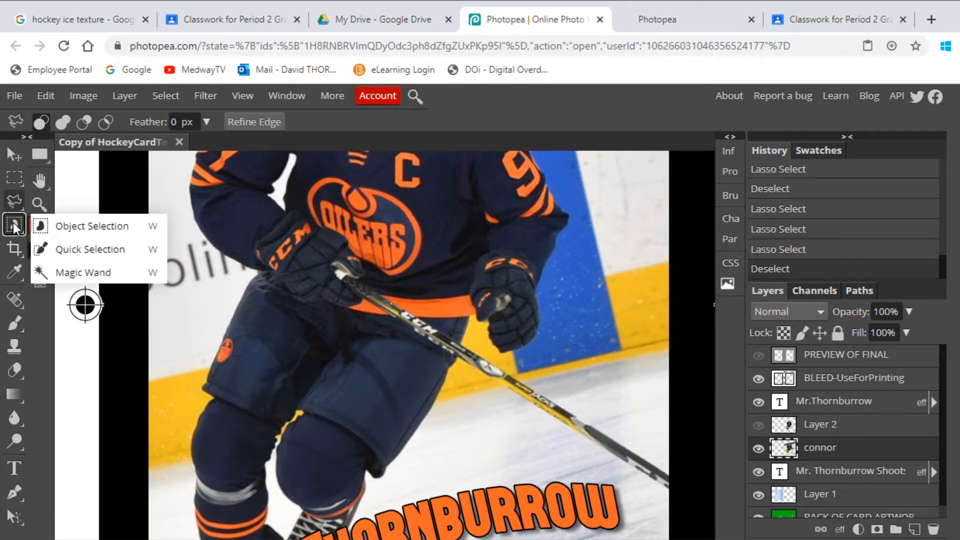
left_click(64, 273)
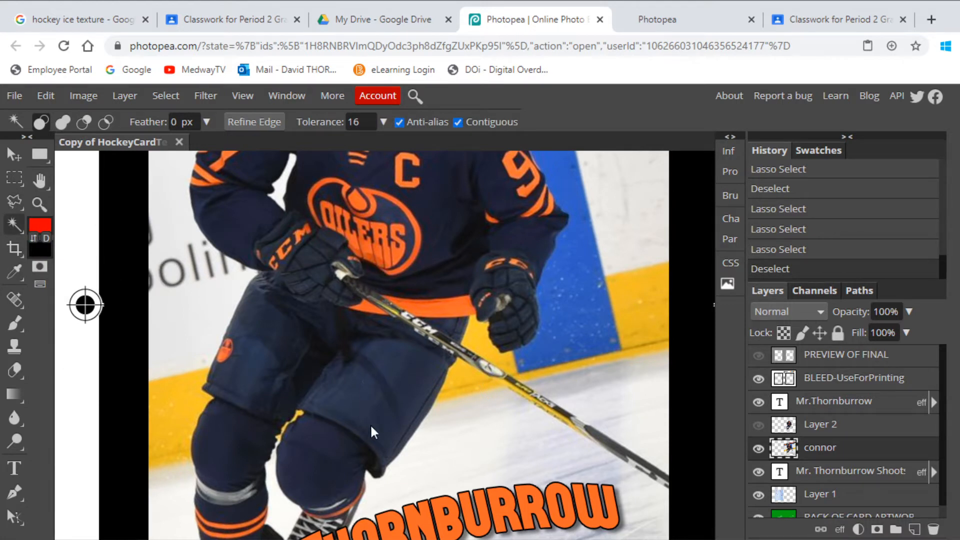
left_click(384, 419)
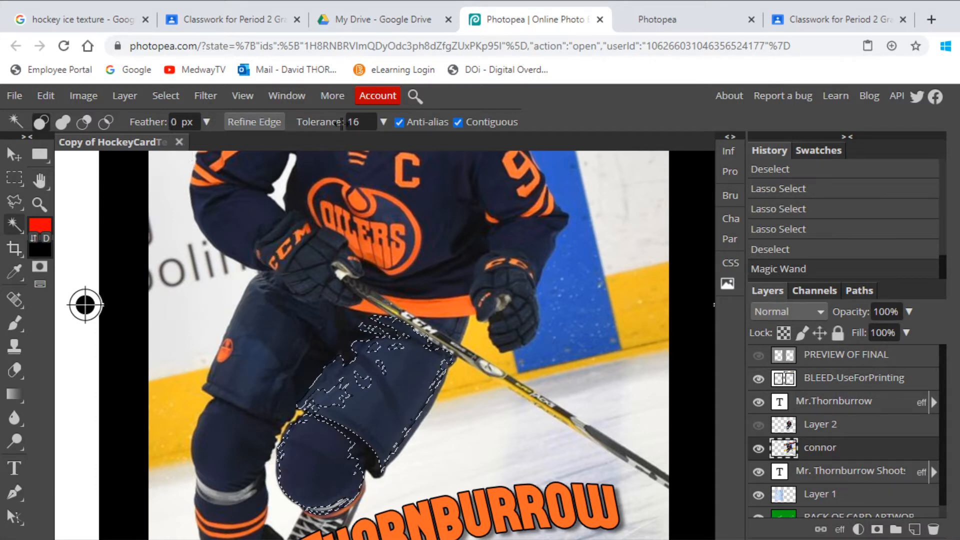
- Set the Magic Wand tolerance to 30 and clear the current selection
left_click(365, 124)
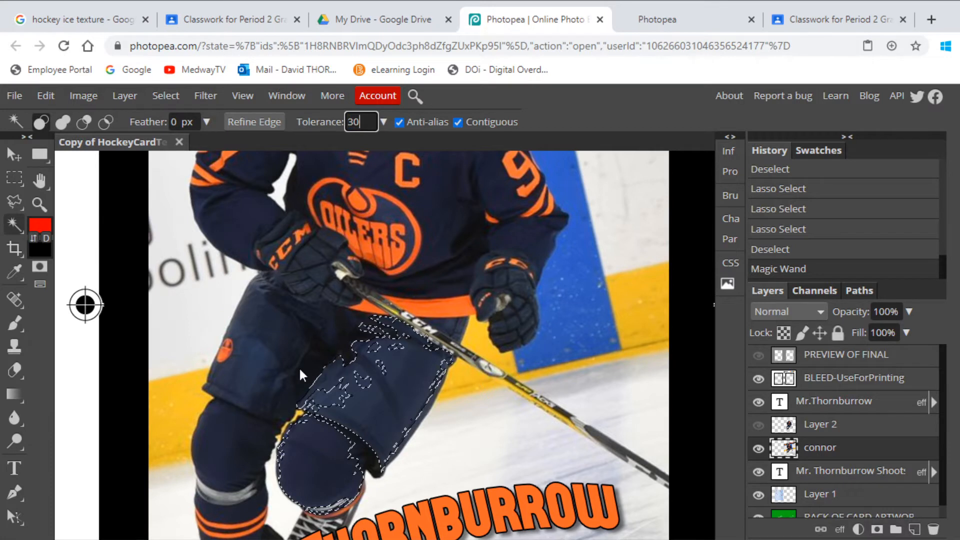
key("ctrl+d")
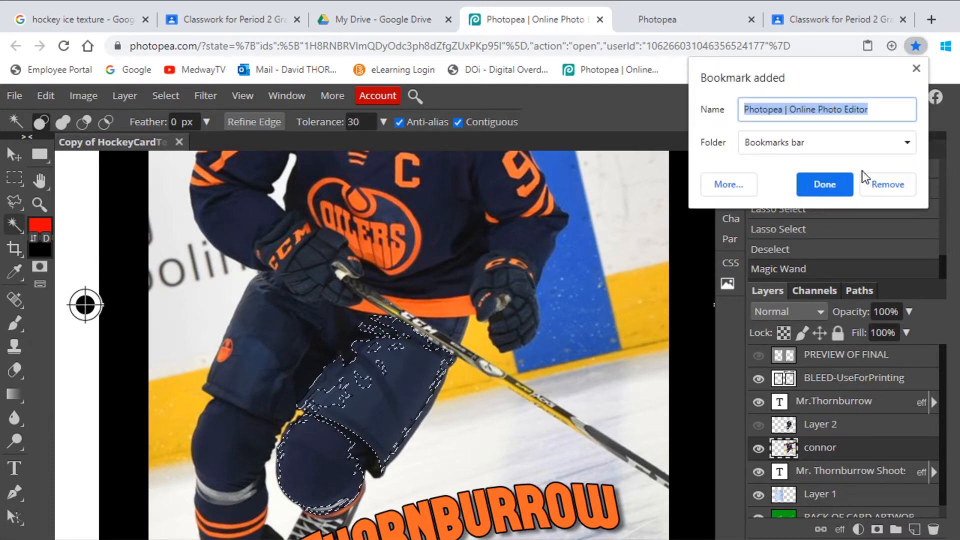
left_click(917, 69)
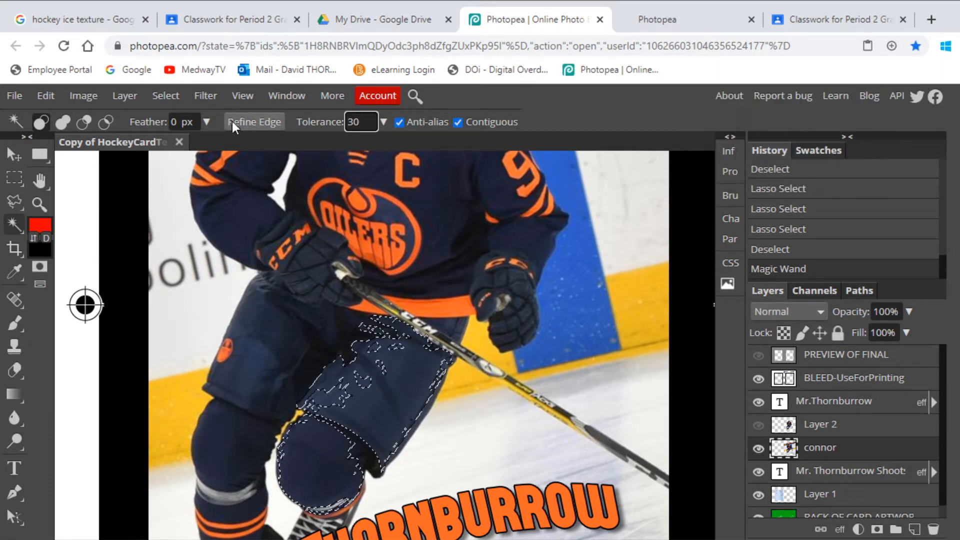
left_click(166, 96)
left_click(180, 140)
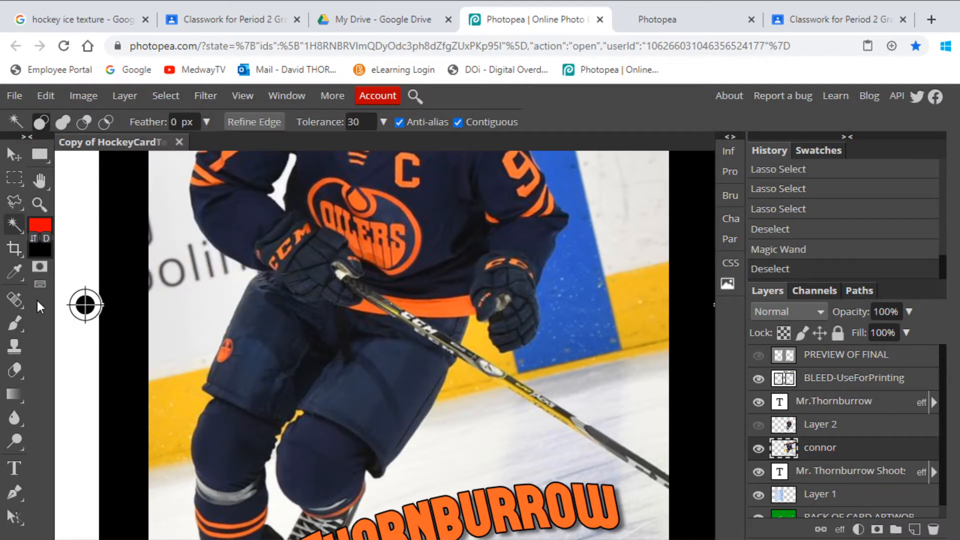
- Select the player's dark blue pants with the Magic Wand at the higher tolerance, and clear the selection
left_click(368, 421)
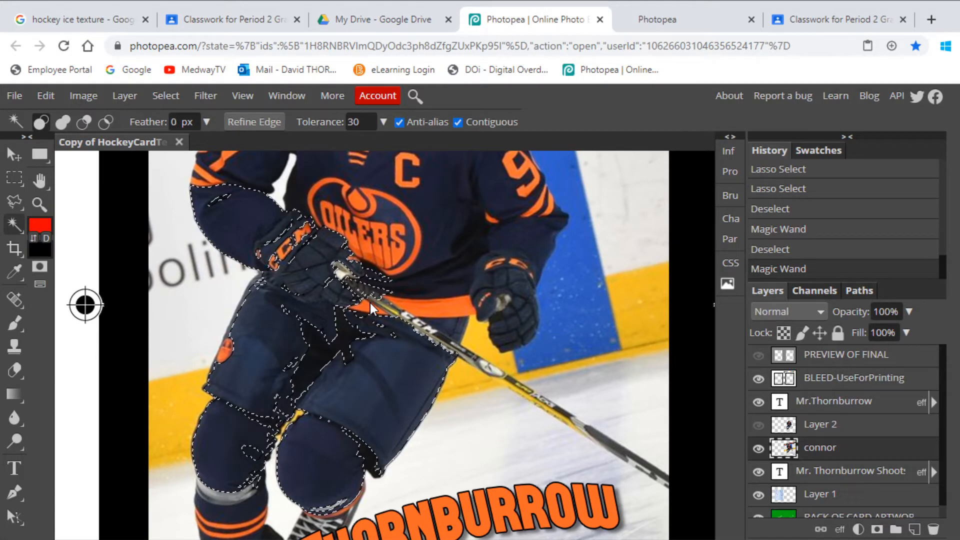
left_click(163, 95)
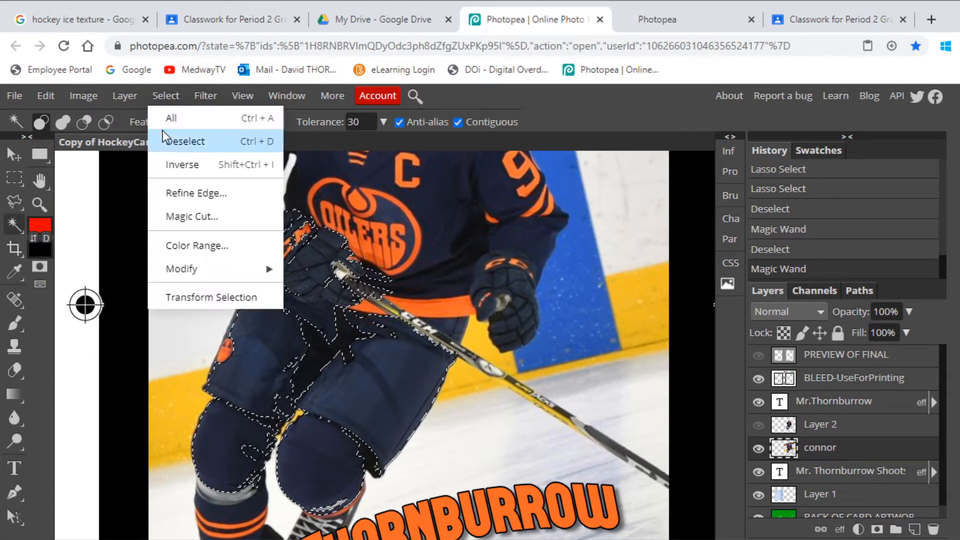
left_click(163, 141)
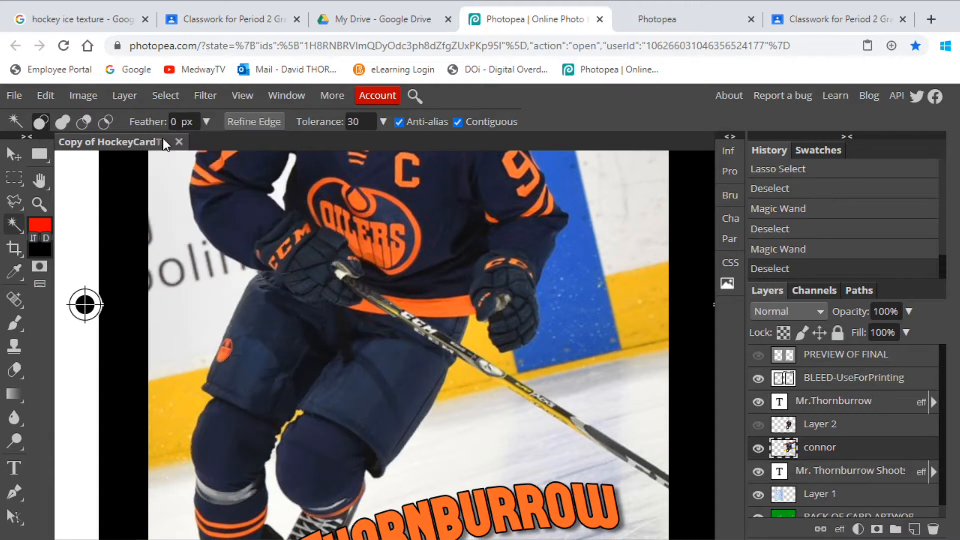
- Select the whole player by drawing an Object Selection area around him on the front of the card
right_click(14, 223)
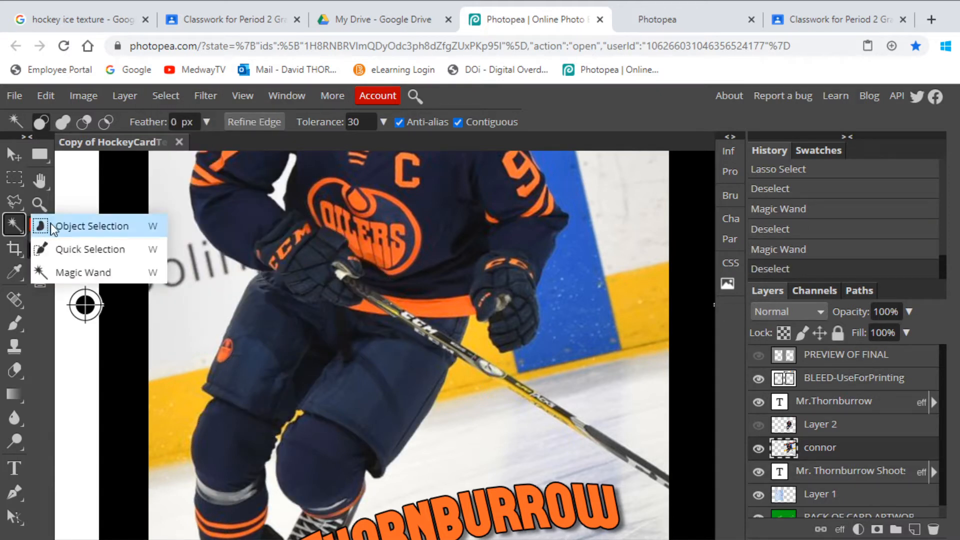
left_click(76, 224)
scroll(324, 320, "up", 3)
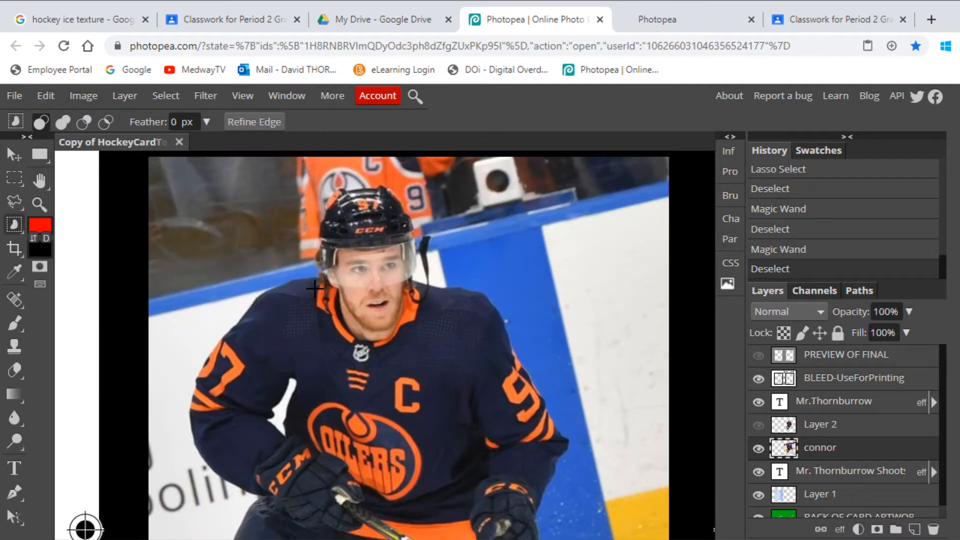
key("ctrl+minus")
key("ctrl+minus")
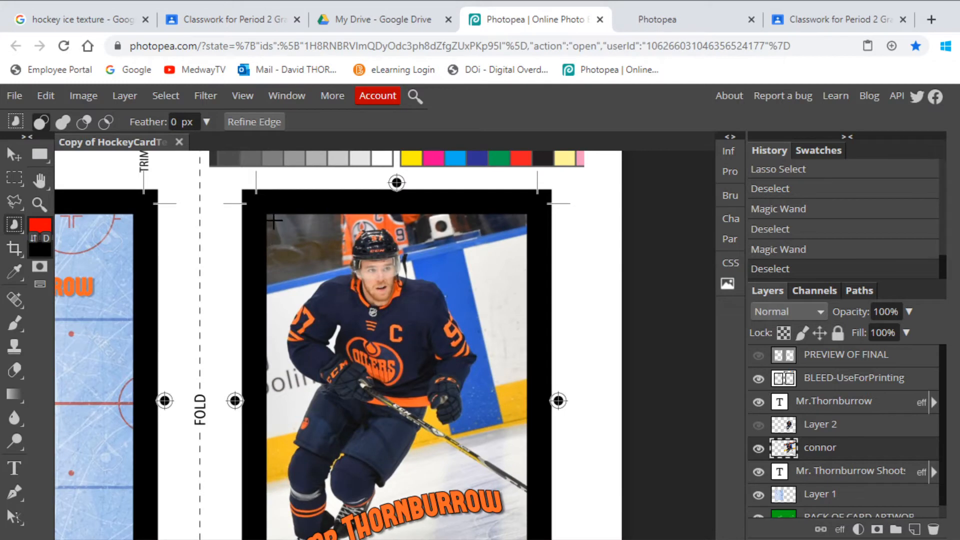
right_click(7, 224)
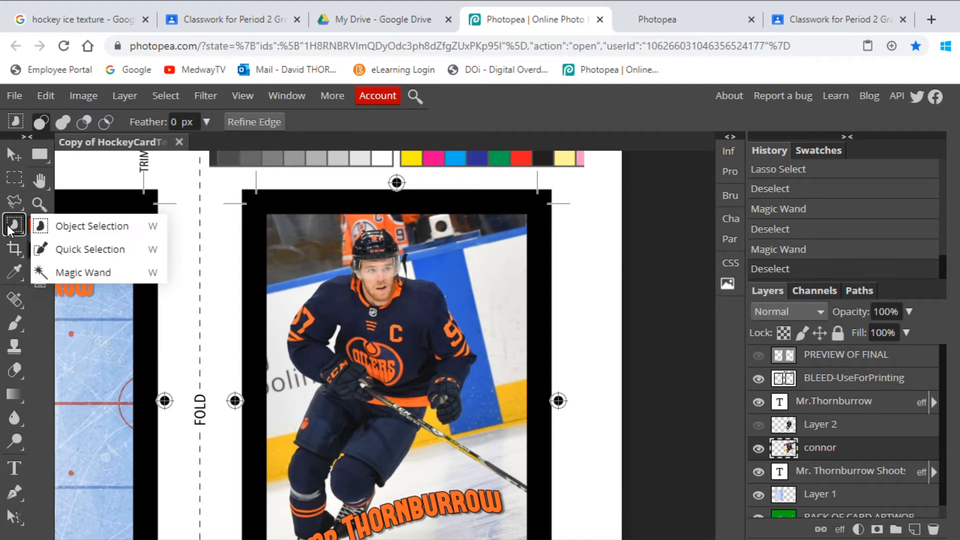
left_click(90, 234)
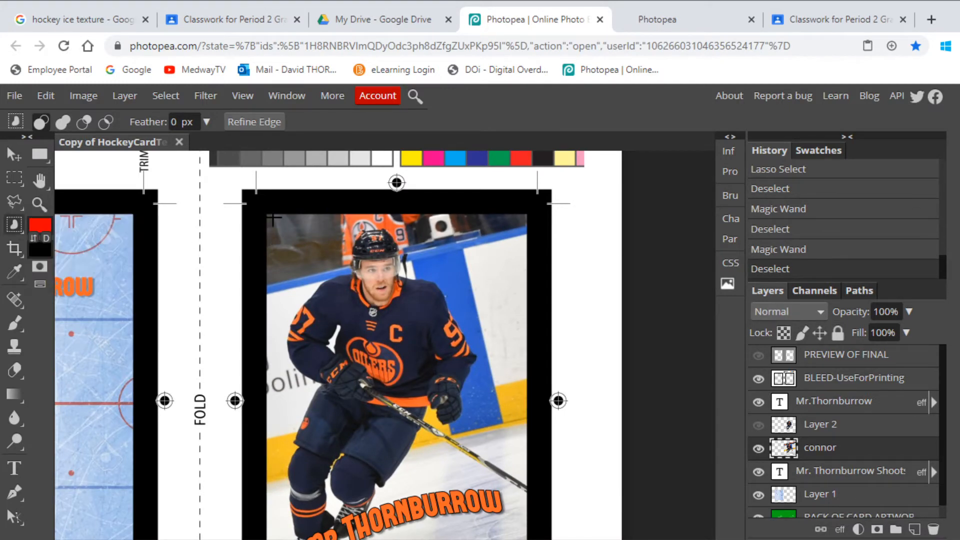
left_click_drag(274, 233, 490, 496)
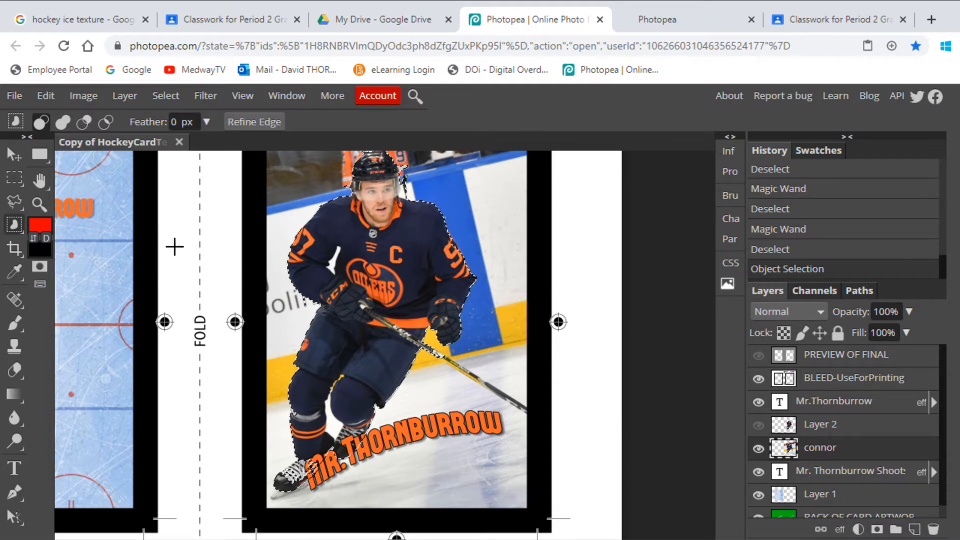
- Add the missed edge of the player's helmet to the selection with the freehand Lasso
left_click(39, 204)
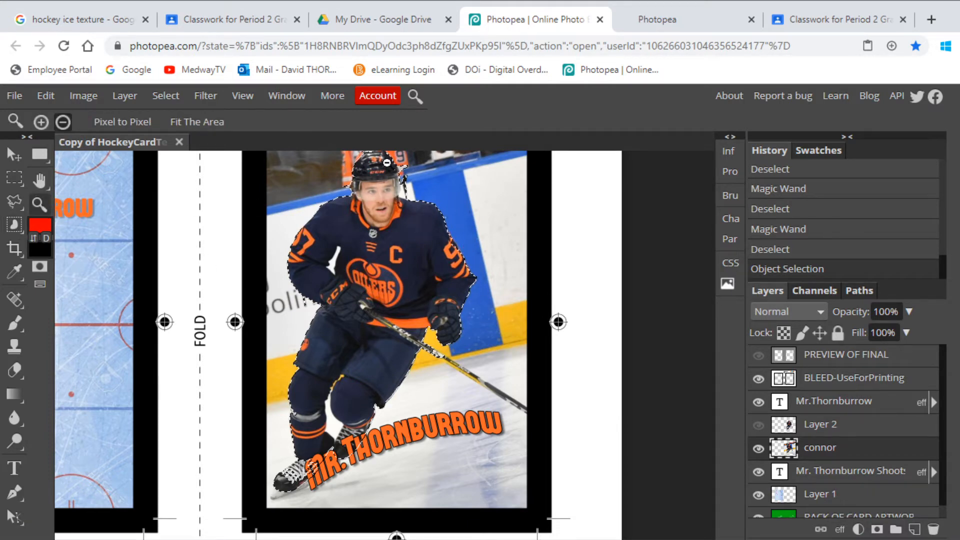
left_click(386, 165)
left_click(393, 180)
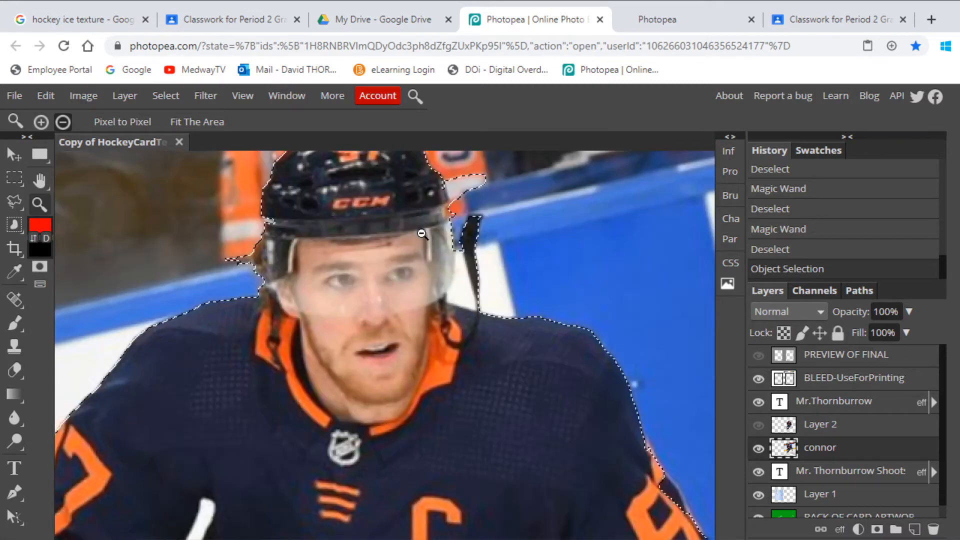
left_click(390, 263, "alt")
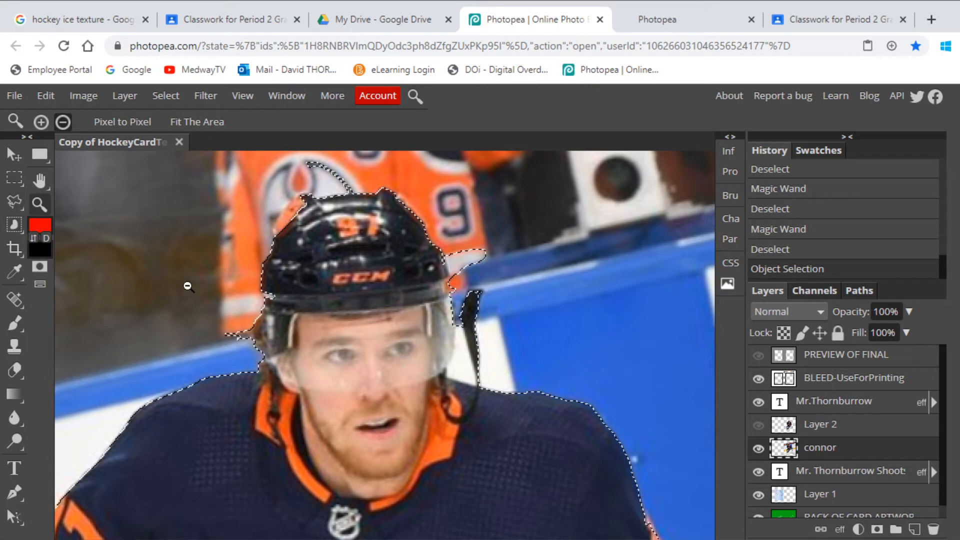
left_click(10, 205)
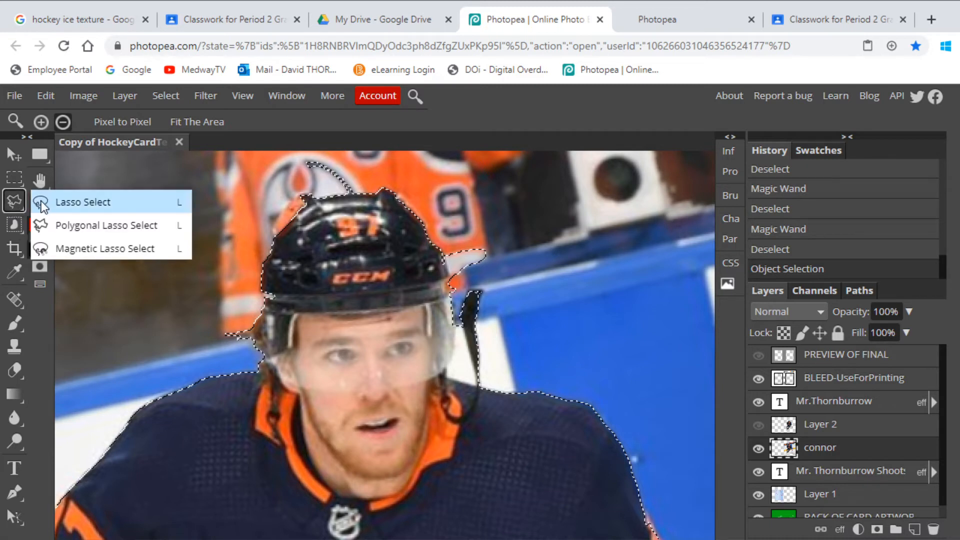
left_click(80, 202)
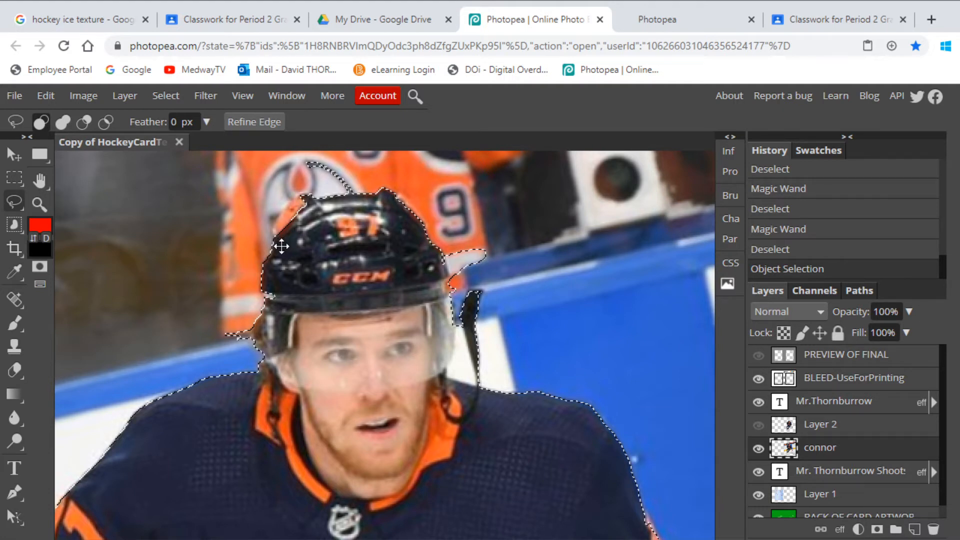
key("shift")
mouse_move(278, 245)
left_mouse_down()
mouse_move(285, 204)
mouse_move(302, 197)
mouse_move(323, 209)
mouse_move(333, 233)
left_mouse_up()
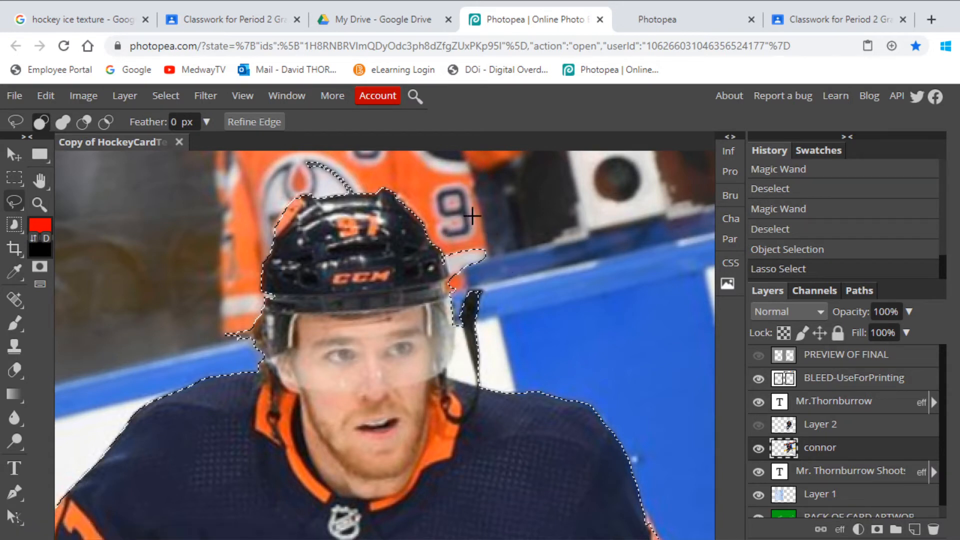
- Subtract the stray background areas on both sides of the helmet and visor from the selection with the Lasso
key("alt")
mouse_move(452, 211)
left_mouse_down()
mouse_move(443, 246)
mouse_move(451, 291)
mouse_move(473, 301)
mouse_move(533, 233)
mouse_move(475, 211)
left_mouse_up()
key("alt")
mouse_move(459, 296)
left_mouse_down()
mouse_move(447, 376)
mouse_move(466, 389)
mouse_move(507, 390)
mouse_move(540, 265)
left_mouse_up()
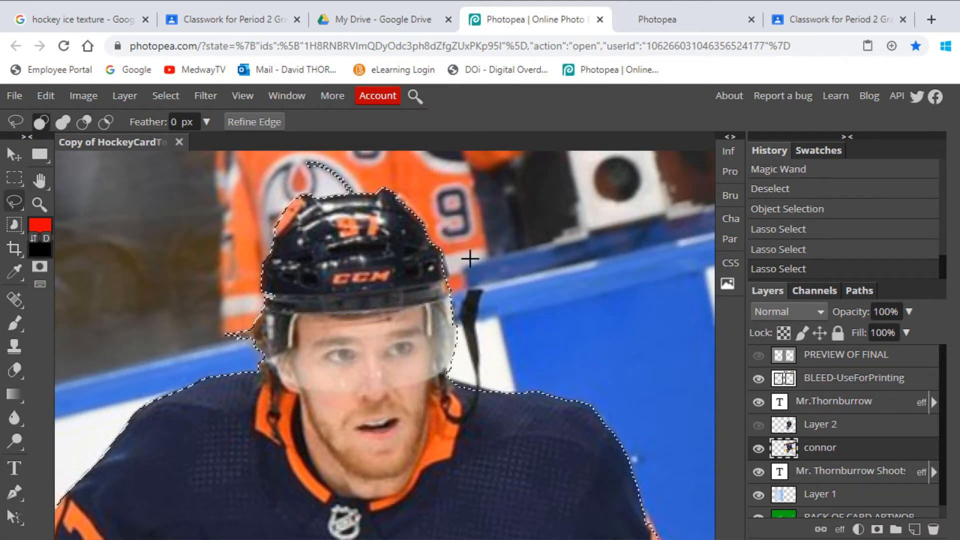
key("alt")
mouse_move(254, 313)
left_mouse_down()
mouse_move(214, 352)
mouse_move(258, 267)
left_mouse_up()
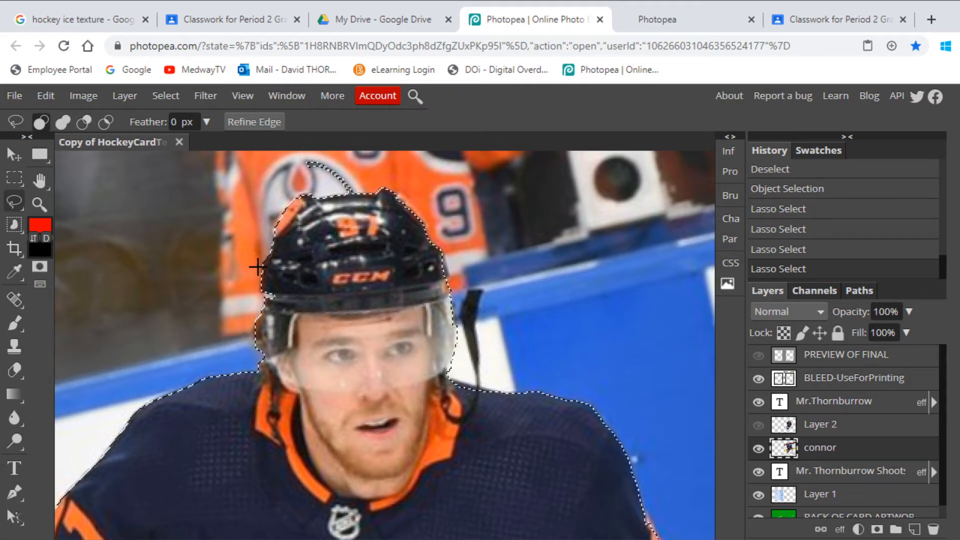
- Add the missed sleeve edge beside the orange 9 to the player selection with the Lasso
scroll(259, 421, "down", 6)
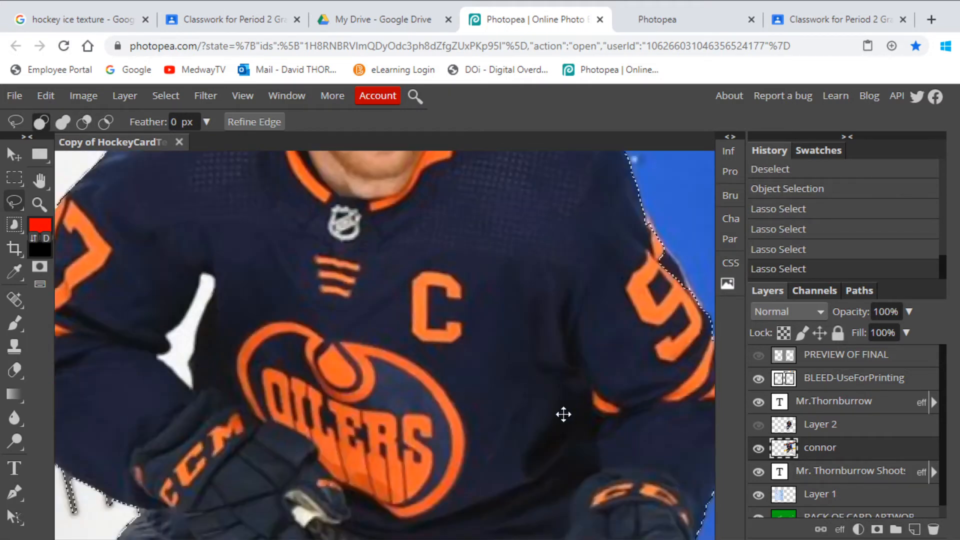
left_click(40, 180)
left_click_drag(505, 313, 346, 307)
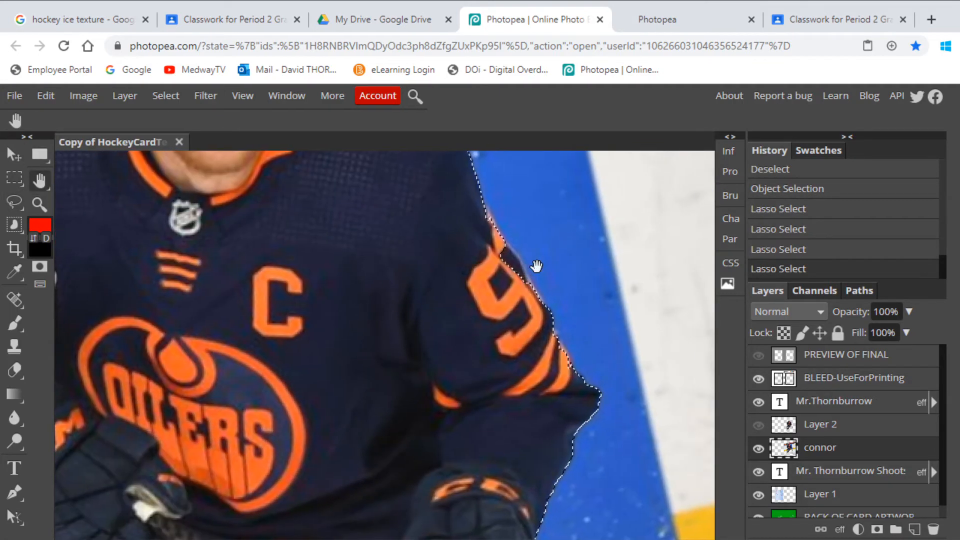
left_click(12, 203)
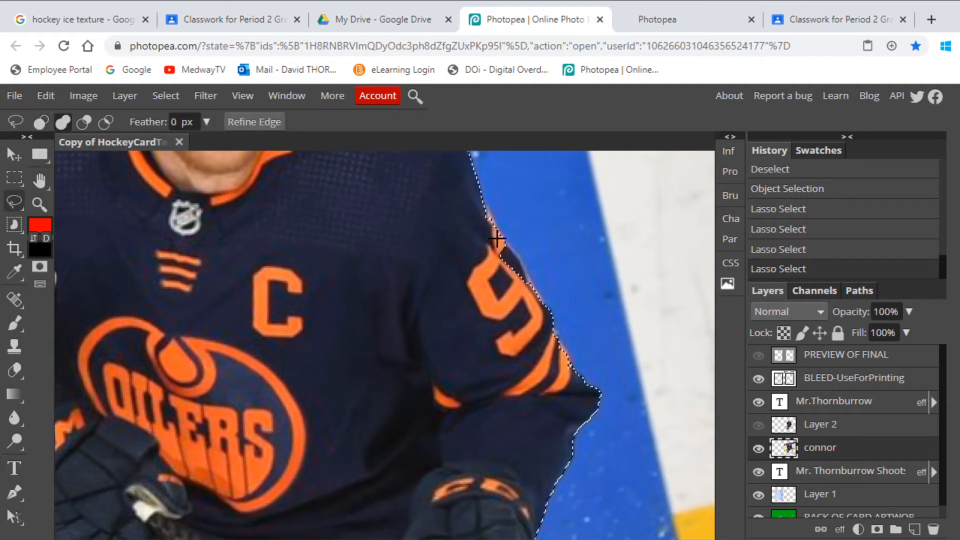
mouse_move(504, 240)
left_mouse_down()
mouse_move(523, 263)
mouse_move(547, 331)
mouse_move(524, 364)
mouse_move(408, 357)
mouse_move(352, 233)
left_mouse_up()
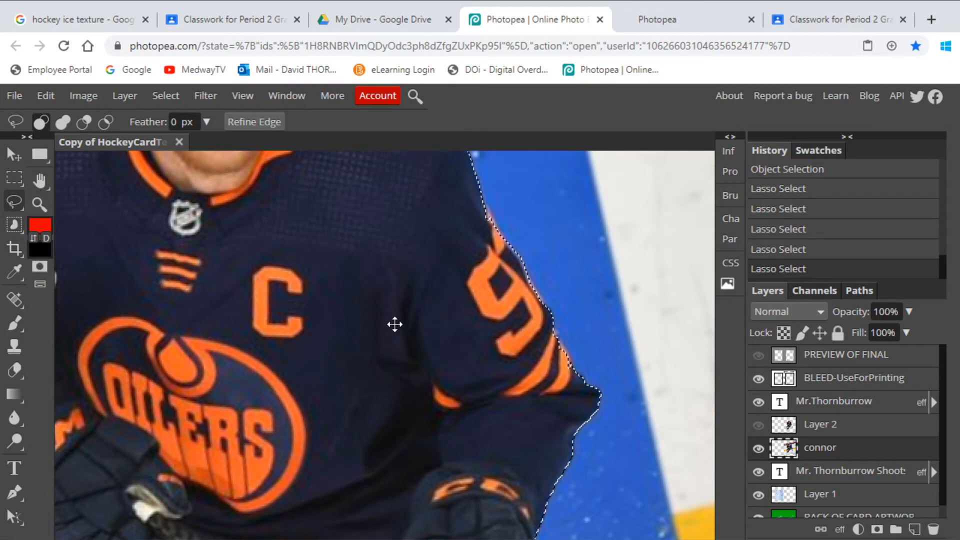
- Select Layer 2, make it visible, and clear the current selection
scroll(394, 324, "down", 5)
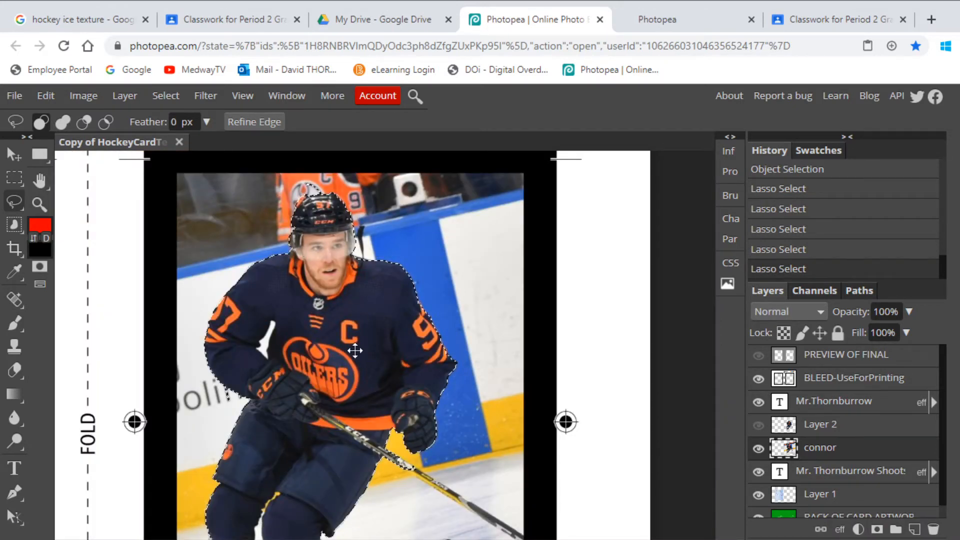
scroll(346, 467, "down", 3)
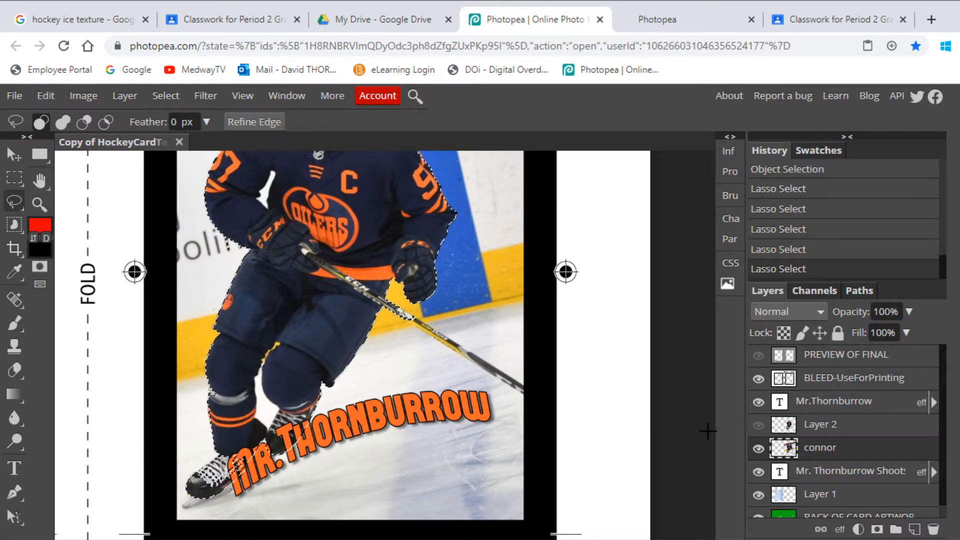
left_click(820, 426)
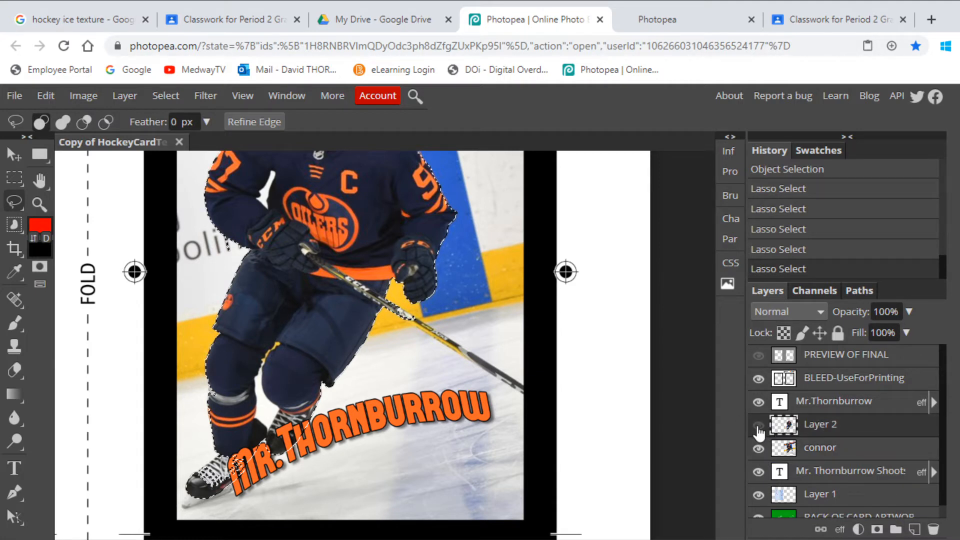
left_click(759, 426)
left_click(202, 101)
left_click(179, 139)
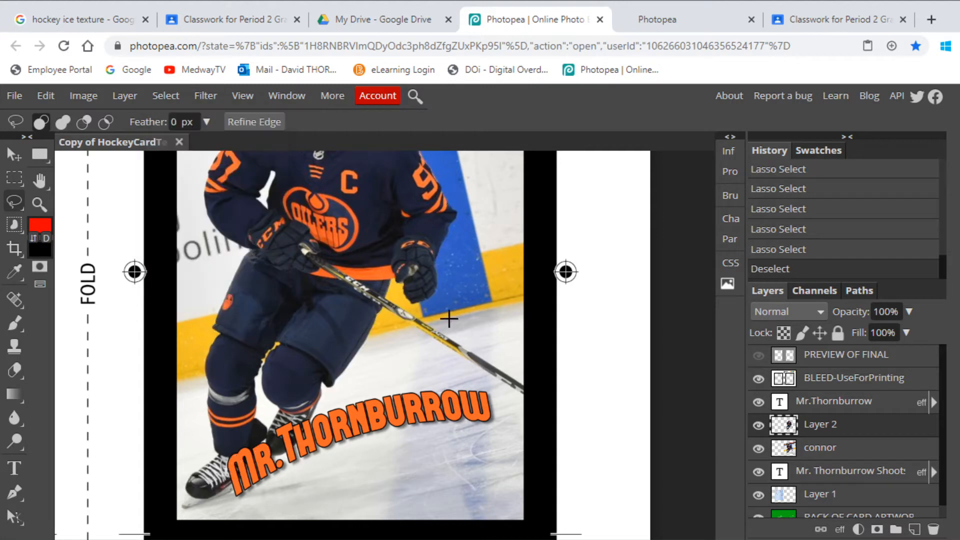
- Rename Layer 2 as "connor cropped" while the original connor layer is temporarily hidden
left_click(759, 448)
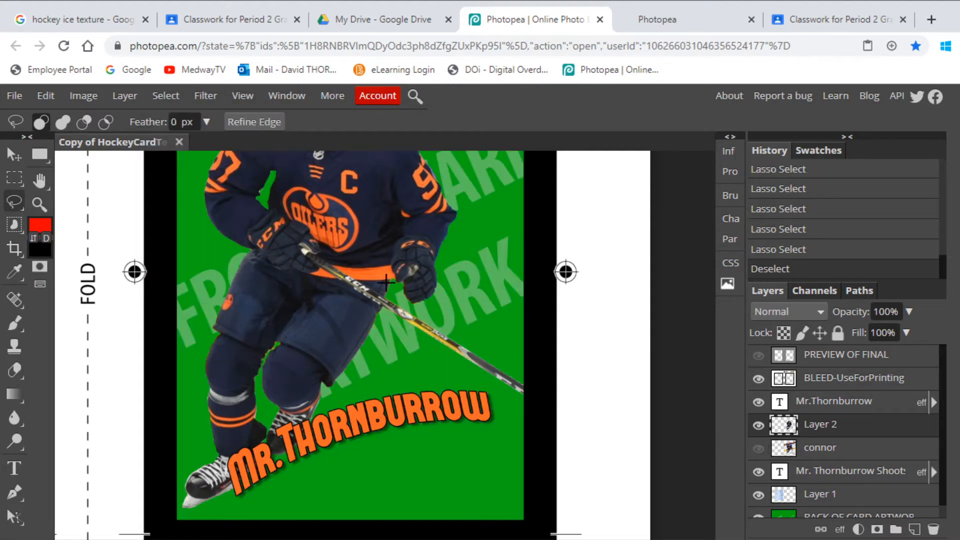
double_click(817, 424)
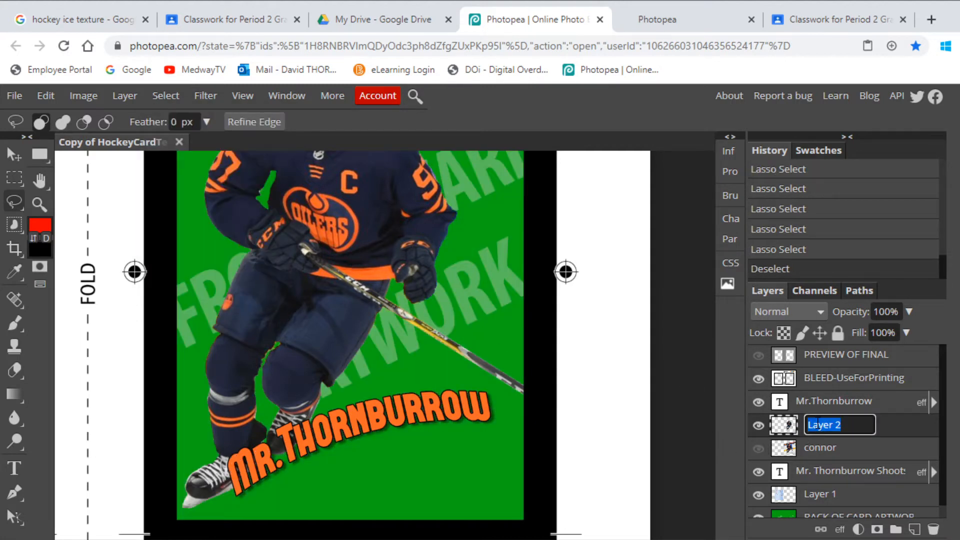
type("connor cropp")
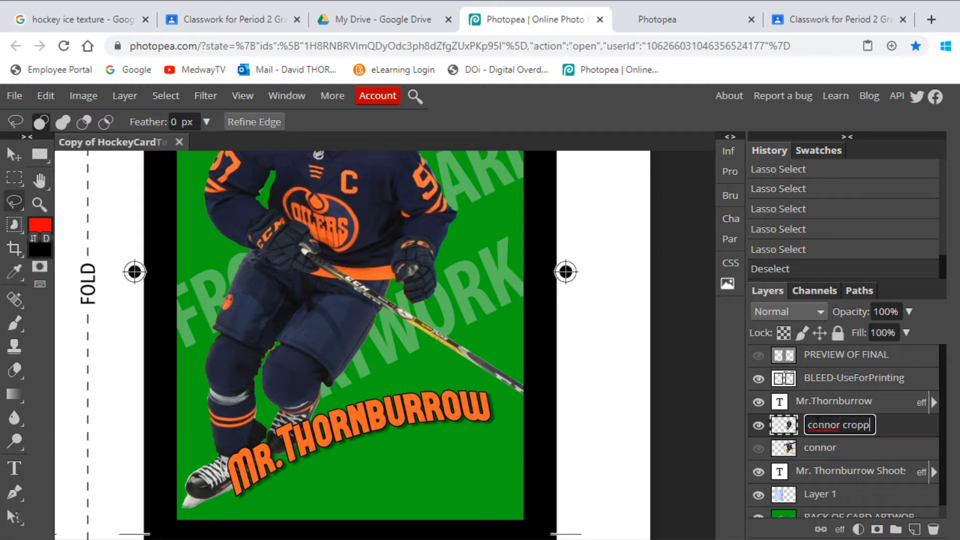
type("ed")
key("Return")
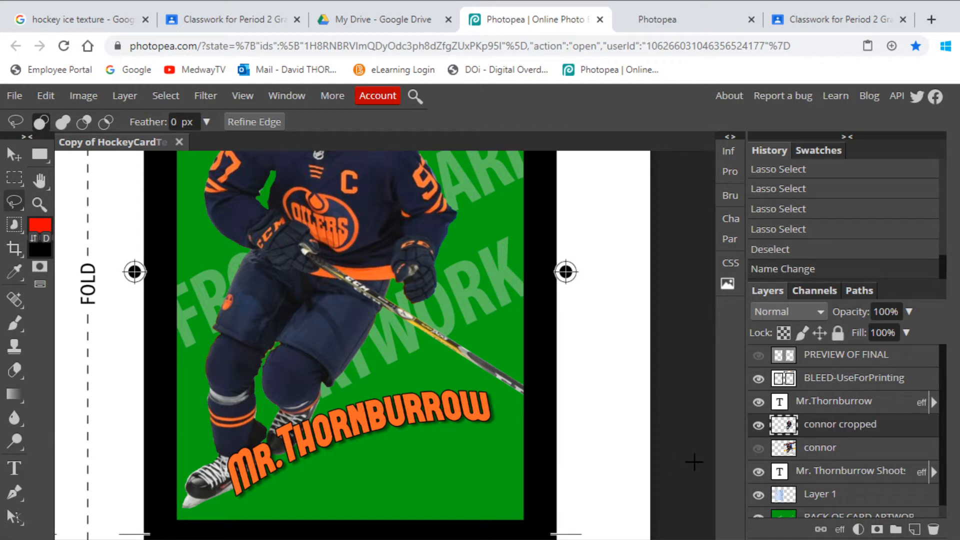
left_click(761, 449)
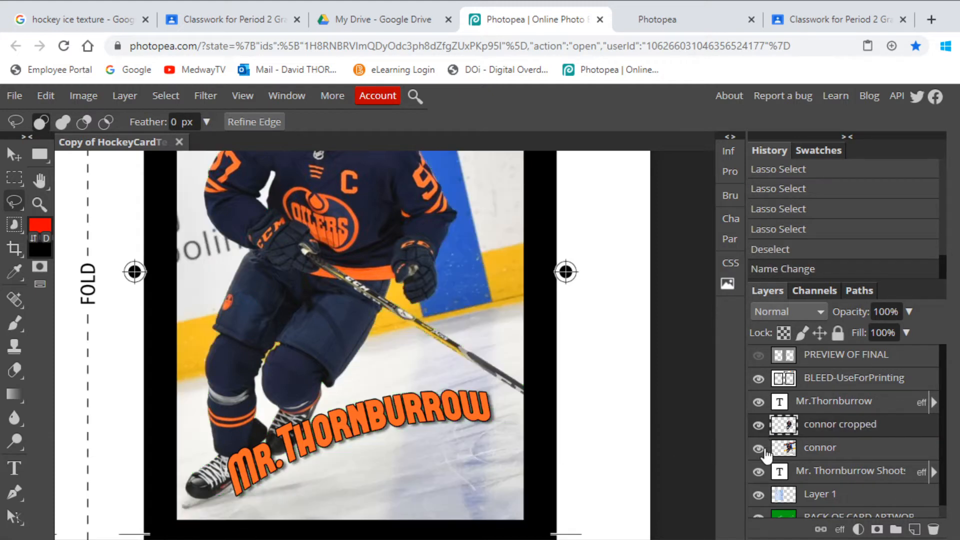
- Try moving the cropped player down and to the right over the original photo, and undo the move
scroll(520, 407, "up", 3)
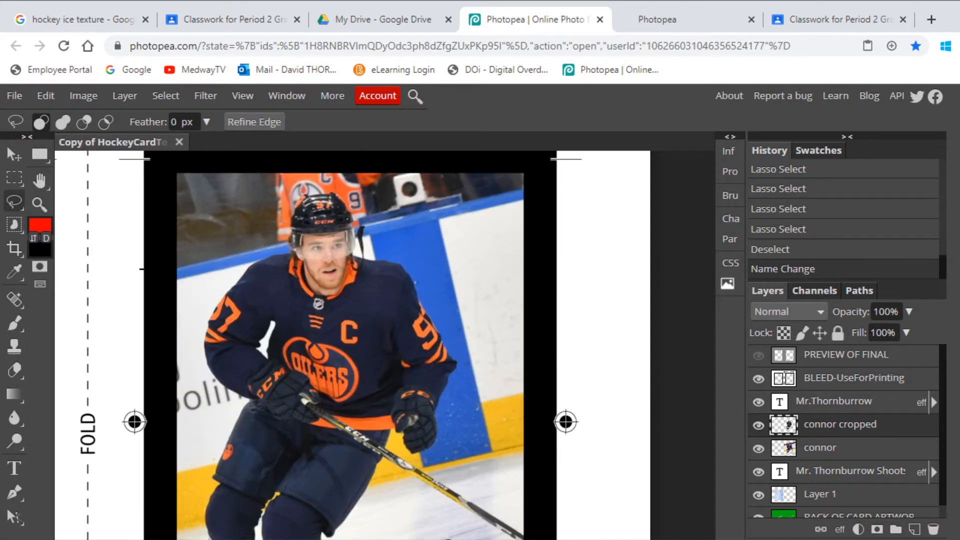
left_click(15, 155)
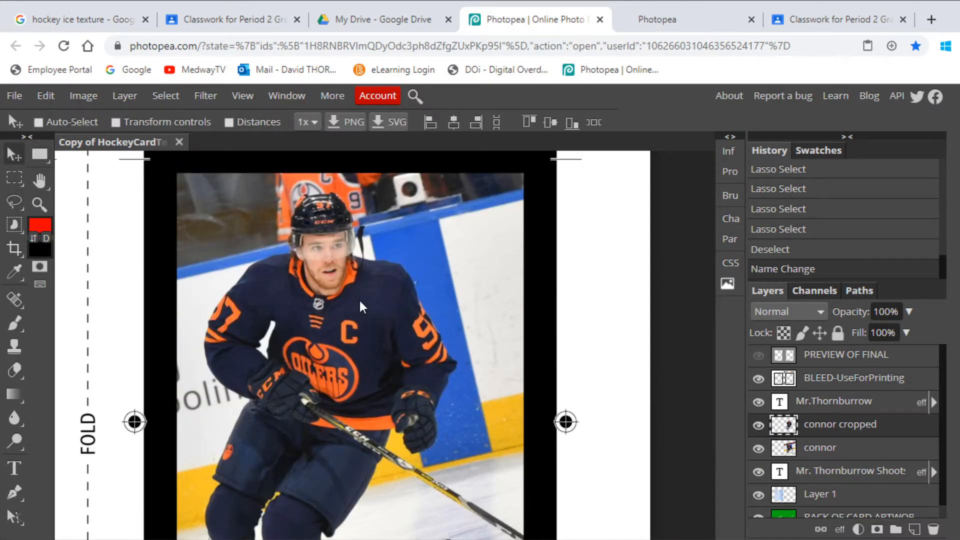
left_click_drag(366, 306, 465, 367)
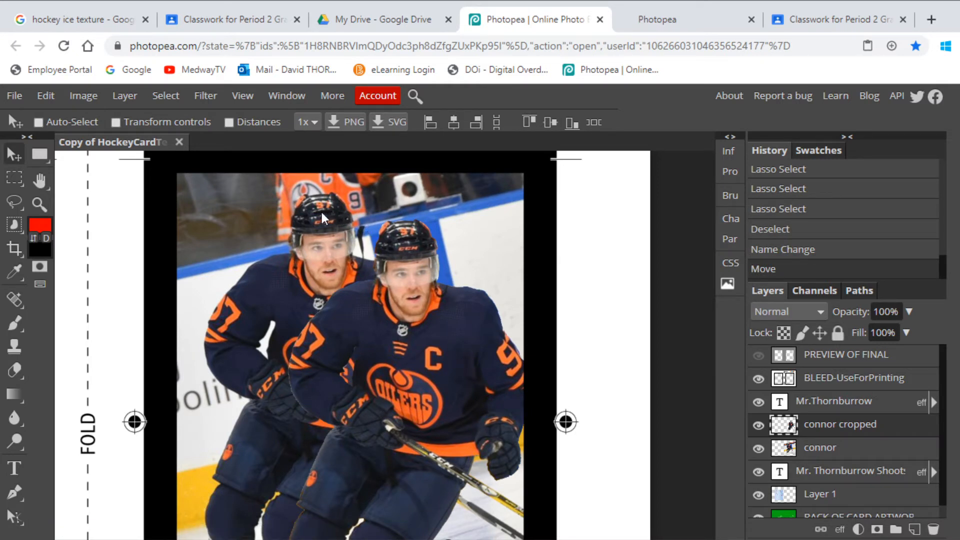
key("ctrl+z")
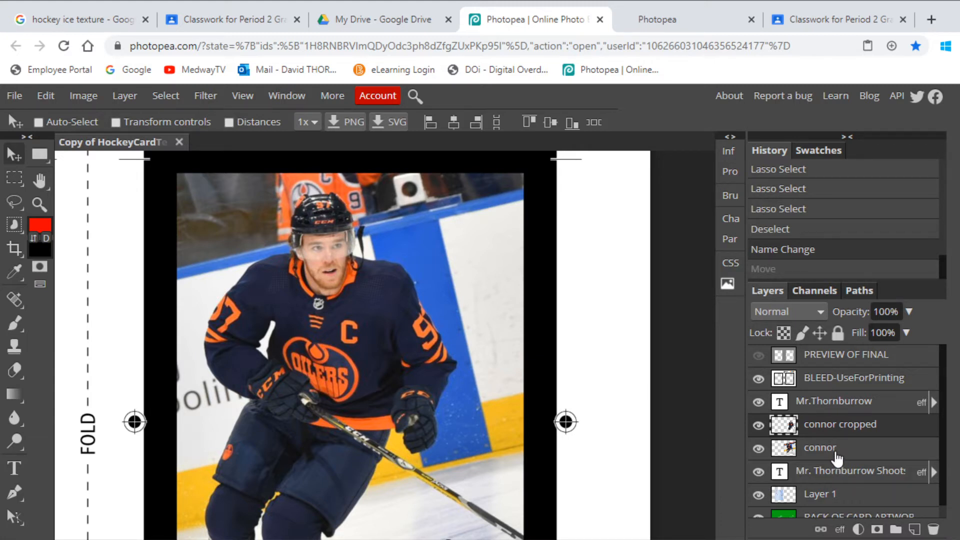
- Add a new layer directly above the connor layer and name it "colour"
left_click(825, 451)
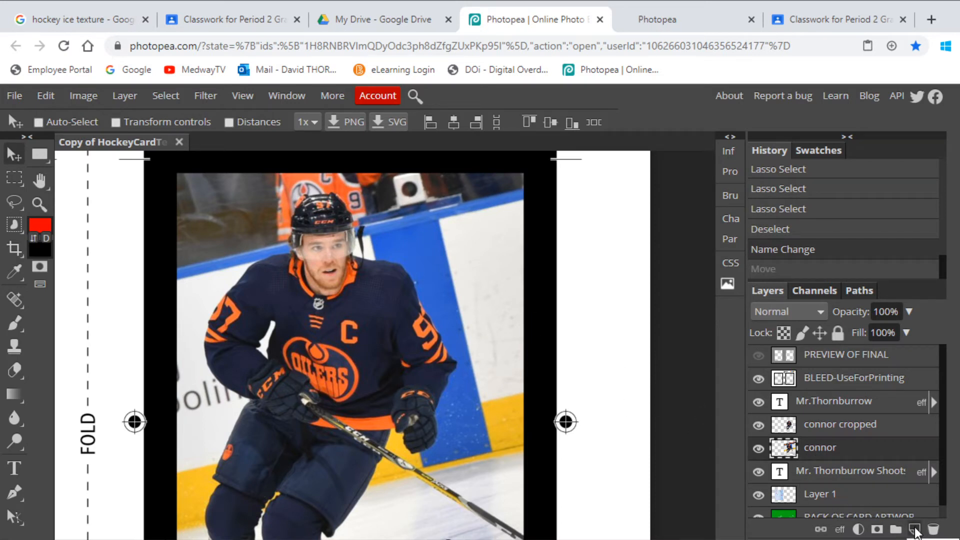
left_click(914, 529)
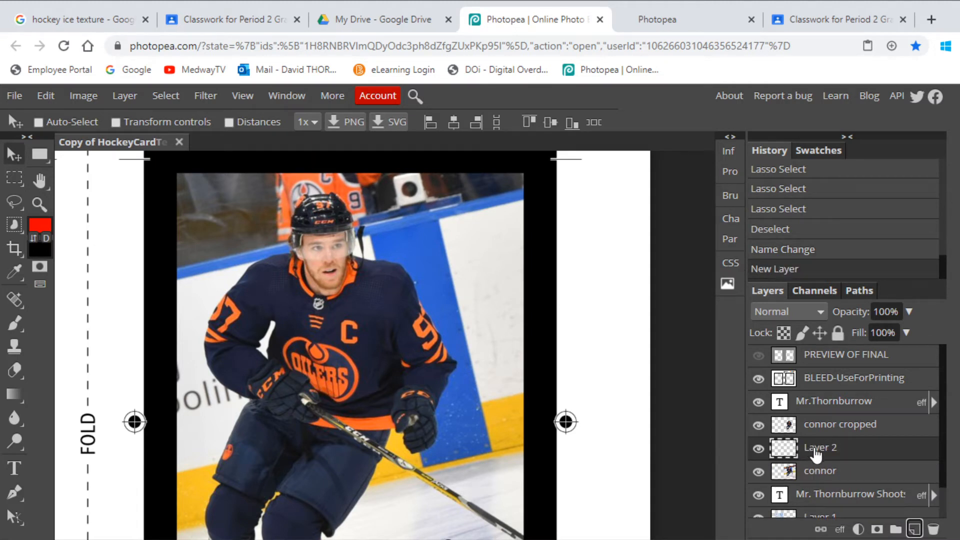
double_click(815, 448)
type("colo")
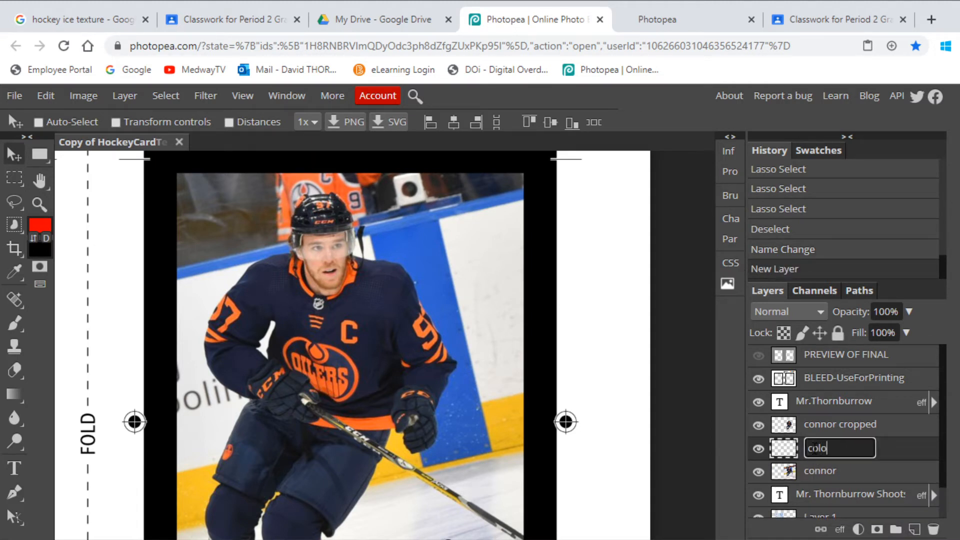
type("ur")
key("Return")
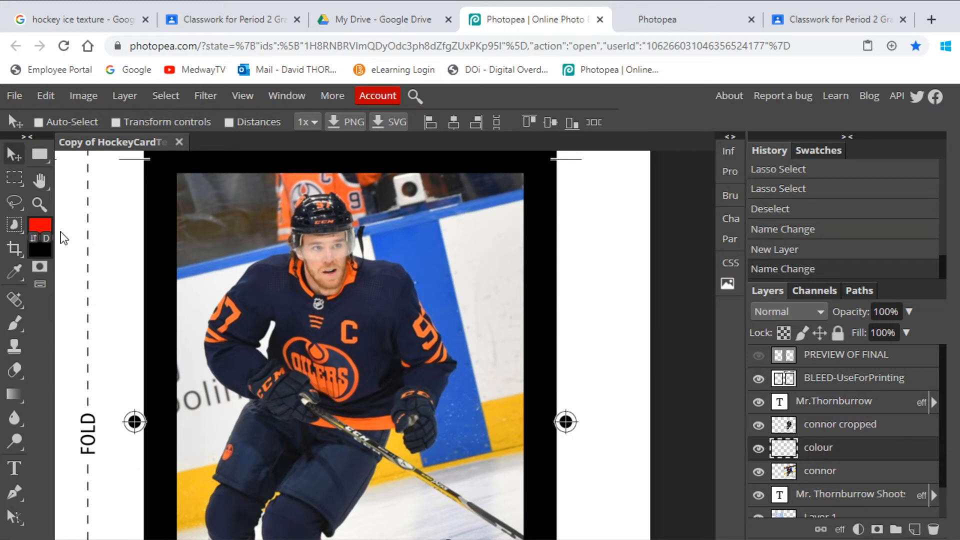
- Lasso a rounded area beside the player's shoulder on the colour layer, fill it with the red foreground at 100% opacity, and deselect
left_click(12, 202)
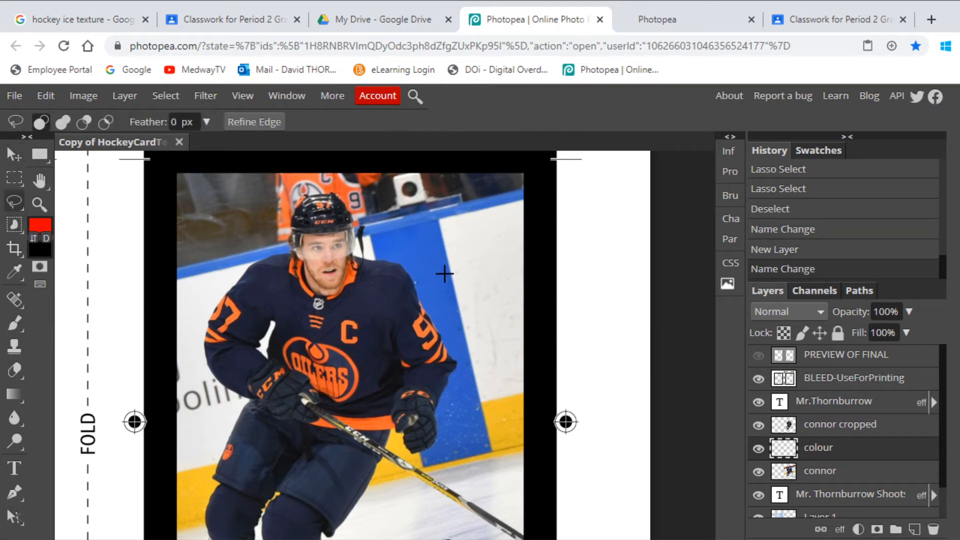
mouse_move(442, 229)
left_mouse_down()
mouse_move(418, 240)
mouse_move(515, 325)
mouse_move(510, 235)
mouse_move(440, 230)
left_mouse_up()
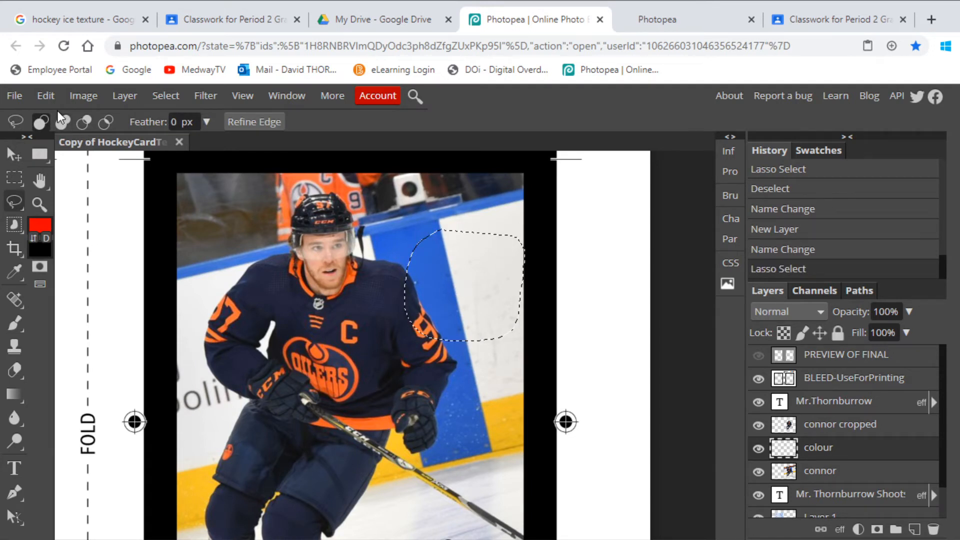
left_click(45, 95)
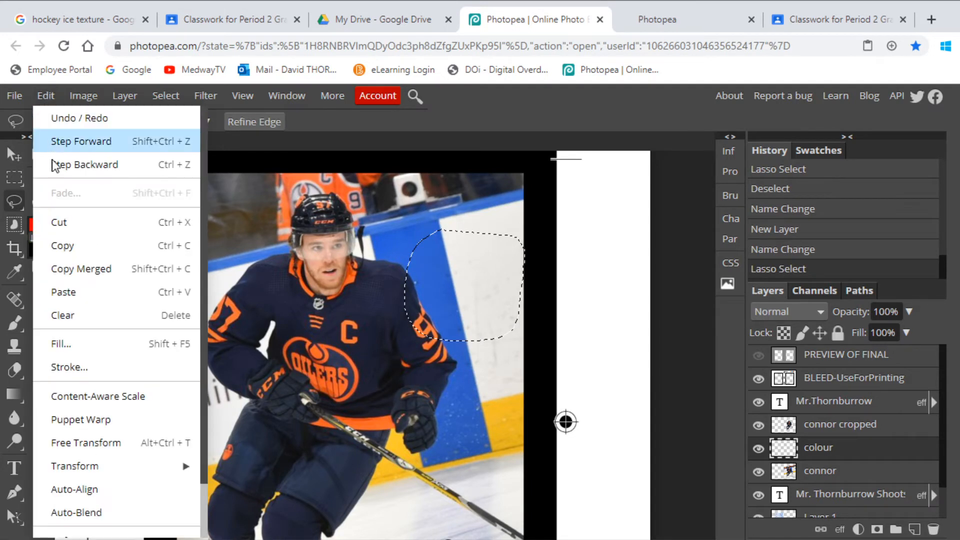
left_click(76, 343)
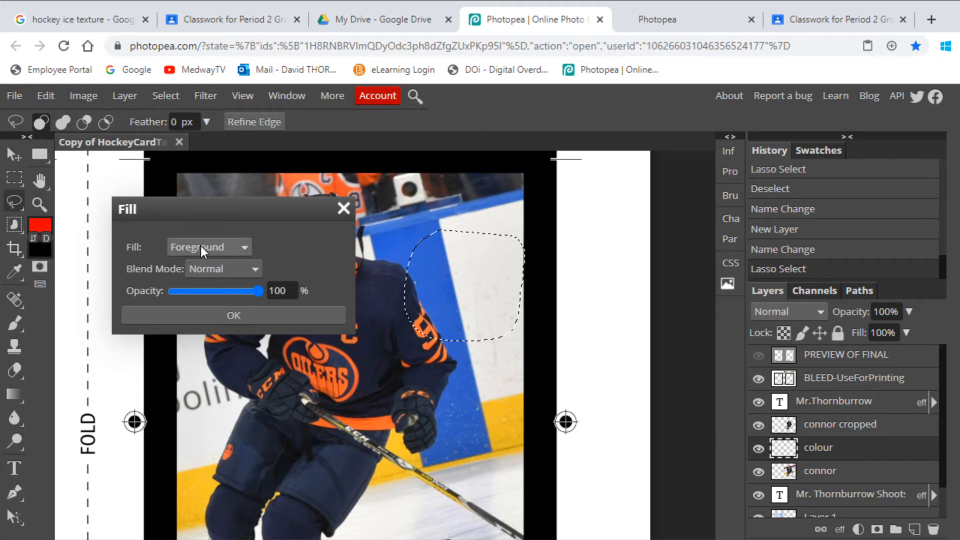
left_click(212, 314)
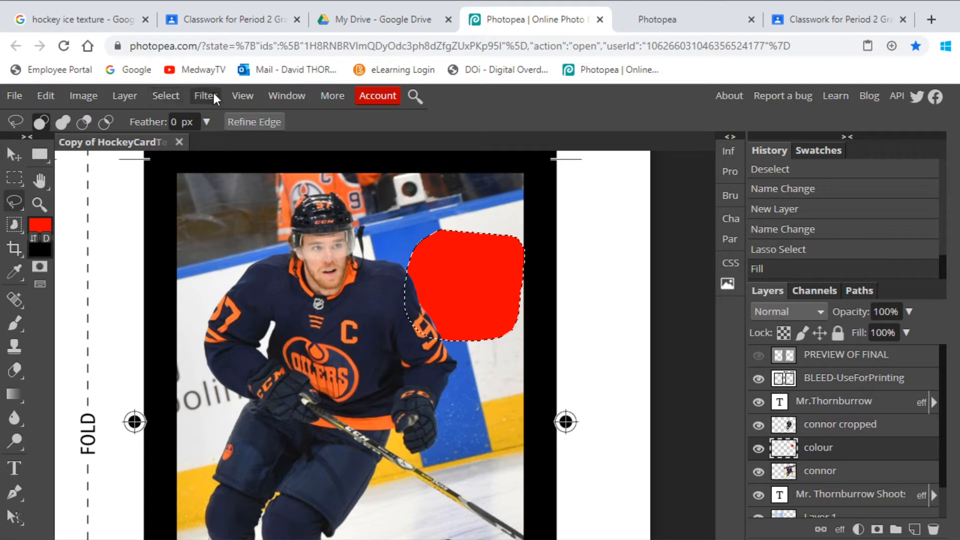
left_click(174, 96)
left_click(170, 140)
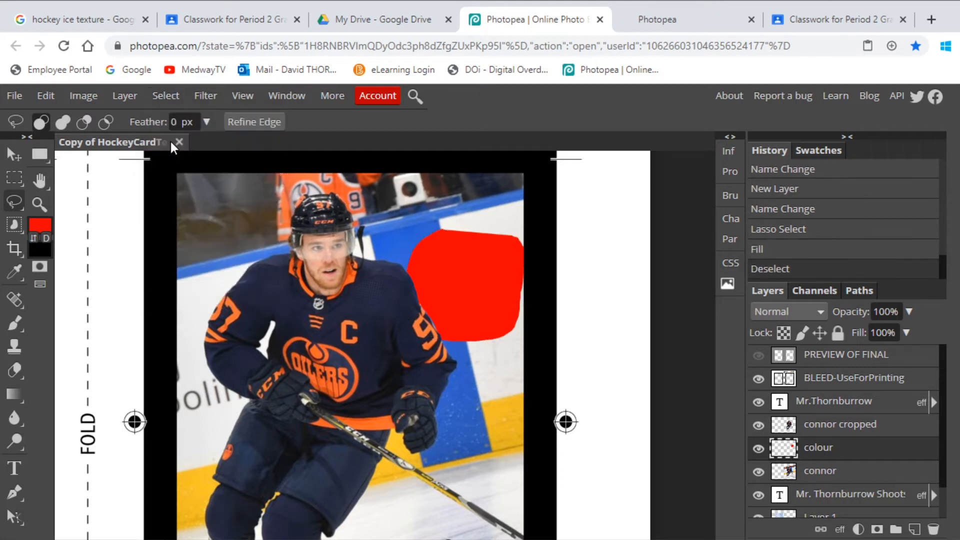
- Try filling the entire colour layer with the red foreground at 100% opacity, and undo that fill
left_click(46, 92)
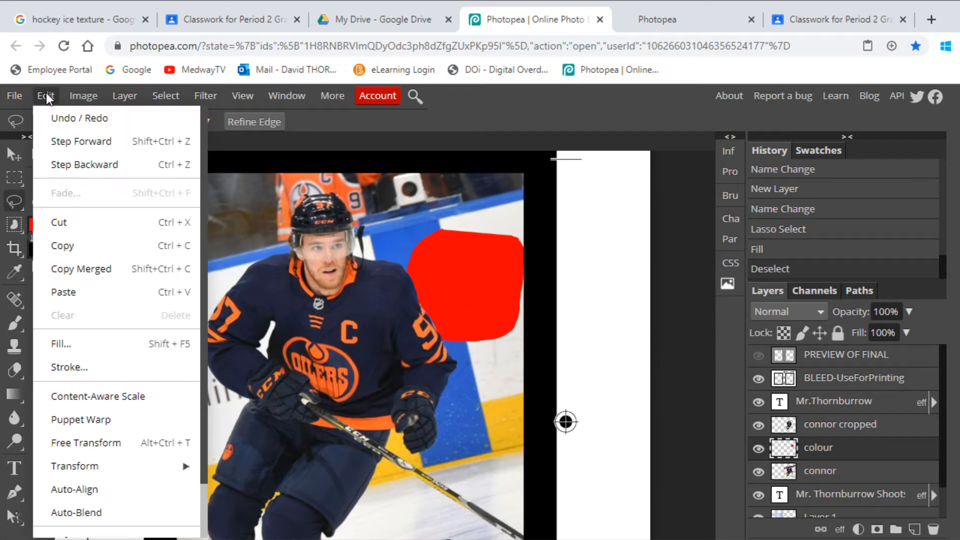
left_click(66, 341)
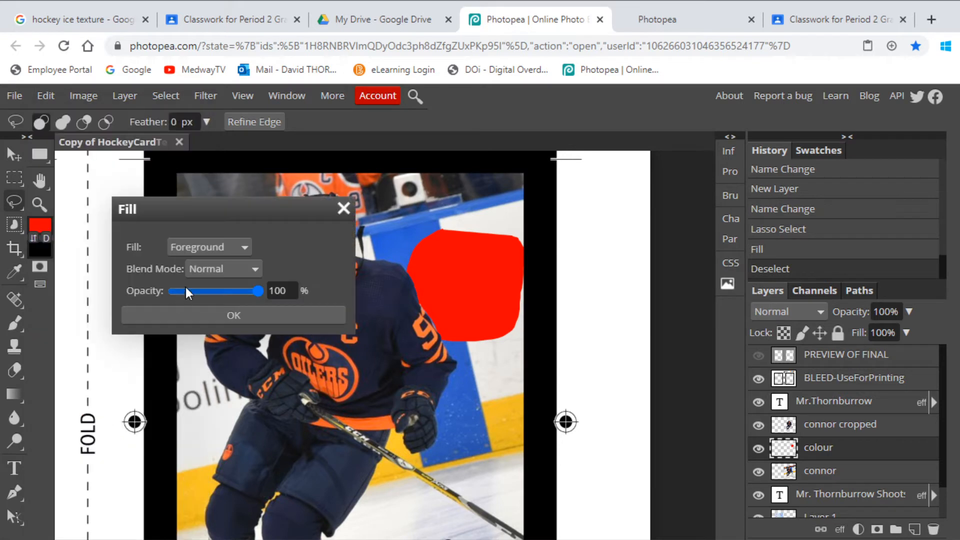
left_click(211, 316)
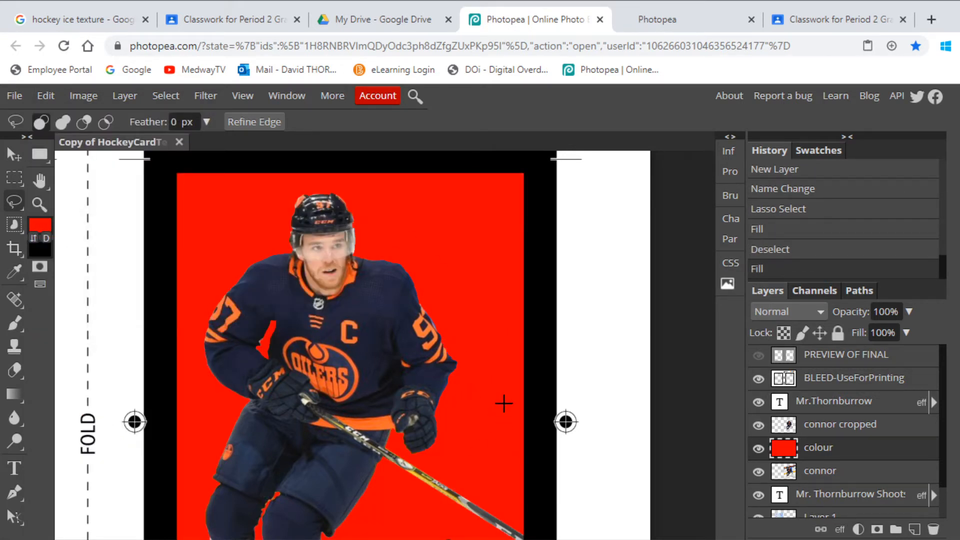
key("ctrl+minus")
key("ctrl+minus")
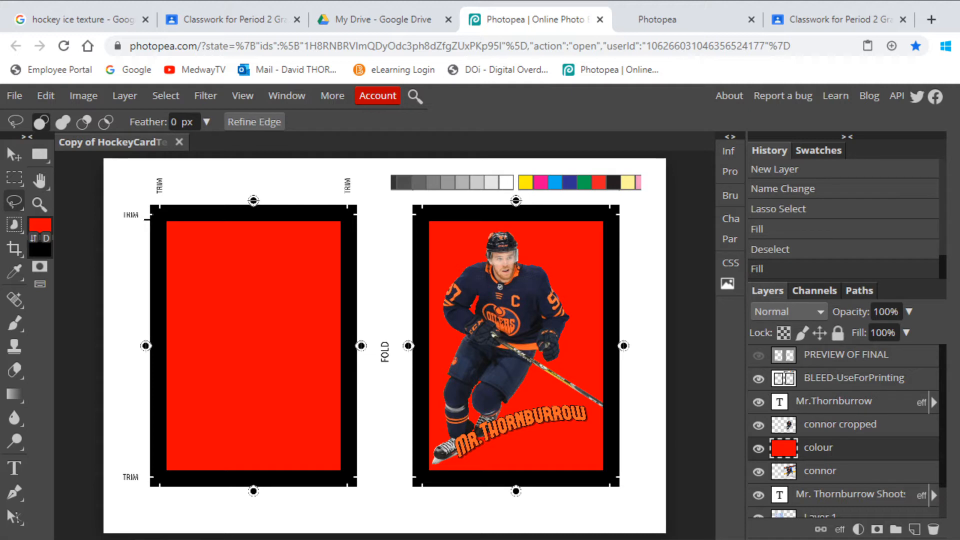
left_click(45, 96)
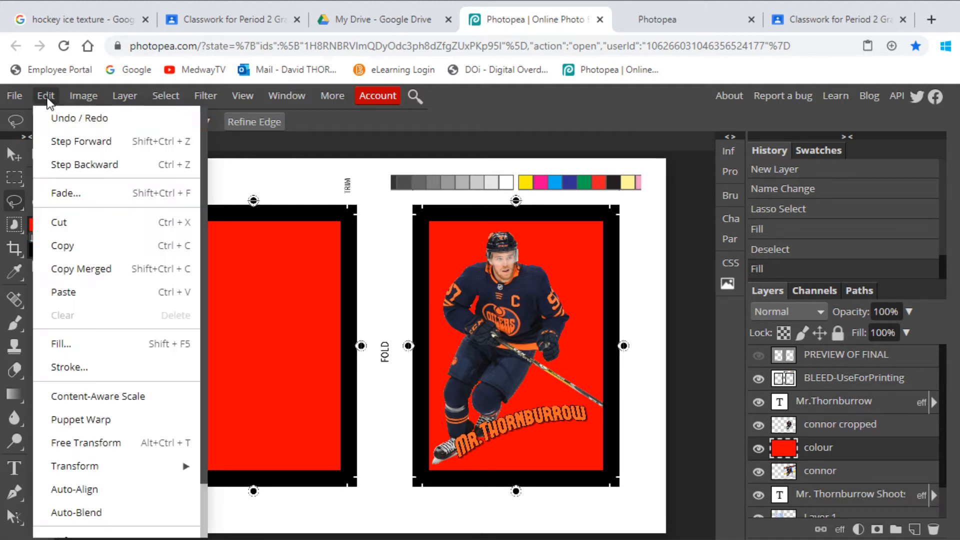
left_click(48, 114)
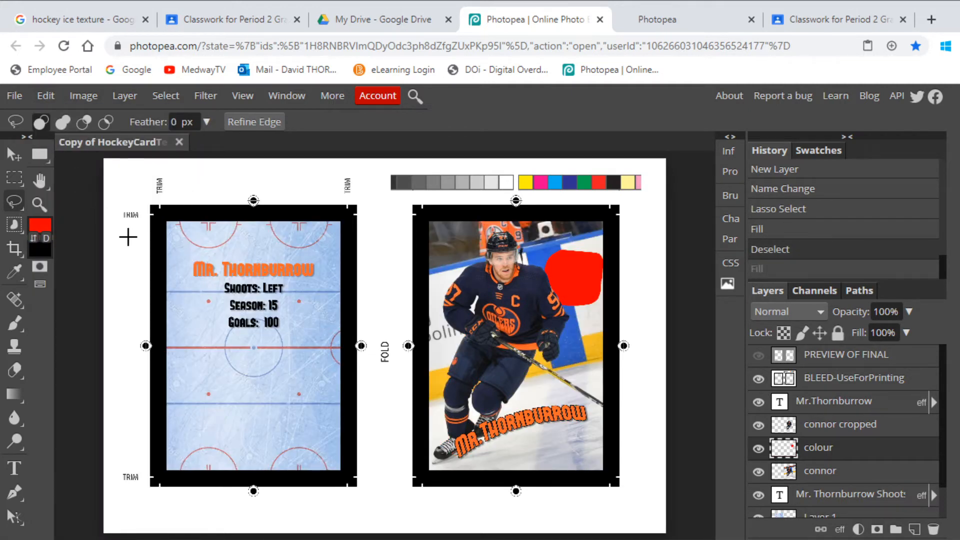
- Select a rectangle around the whole player card and fill it on the colour layer with orange f67a37 sampled from the jersey
left_click(14, 177)
left_click_drag(389, 178, 658, 515)
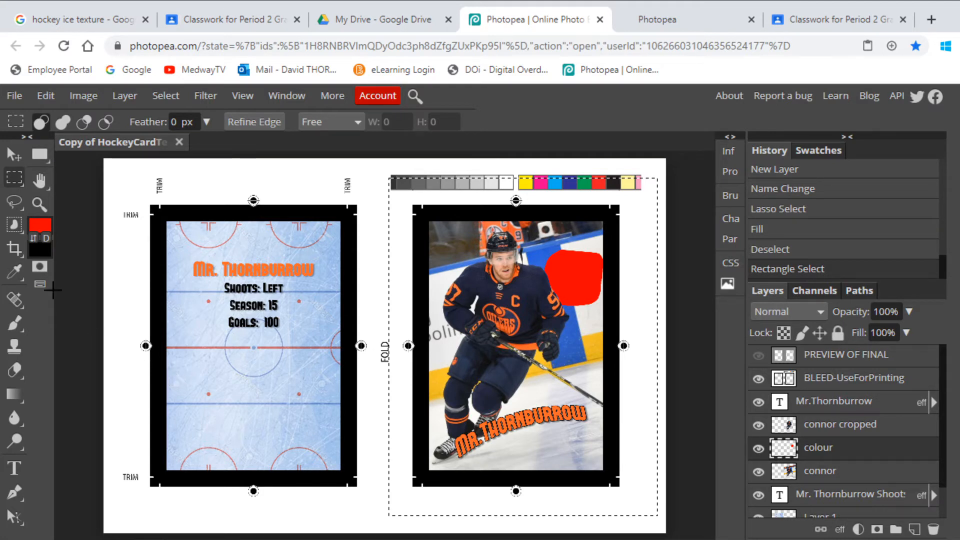
left_click(41, 229)
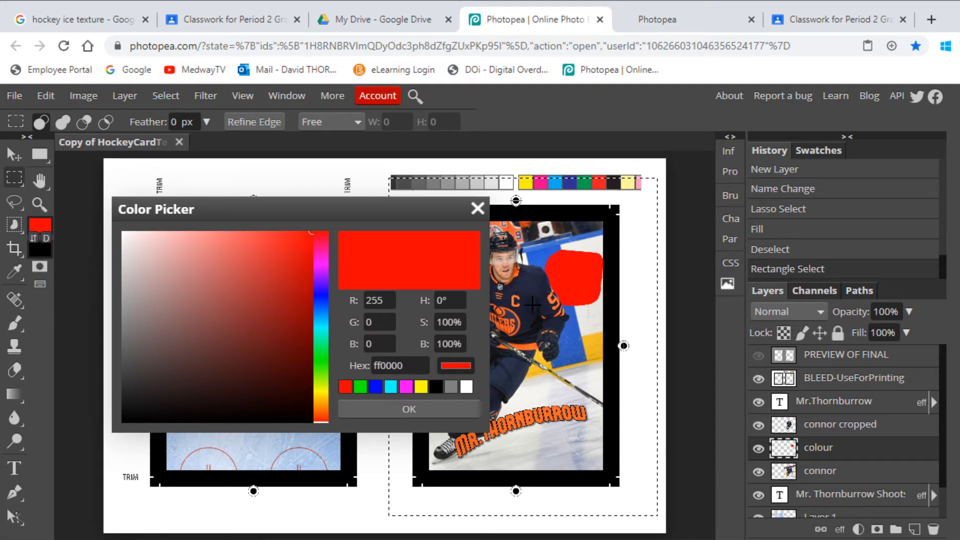
left_click(550, 299)
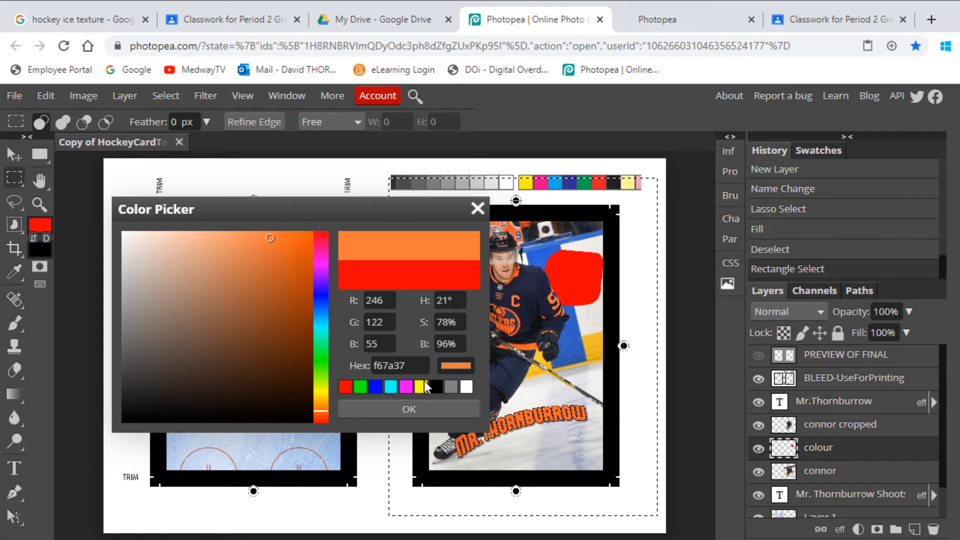
left_click(403, 413)
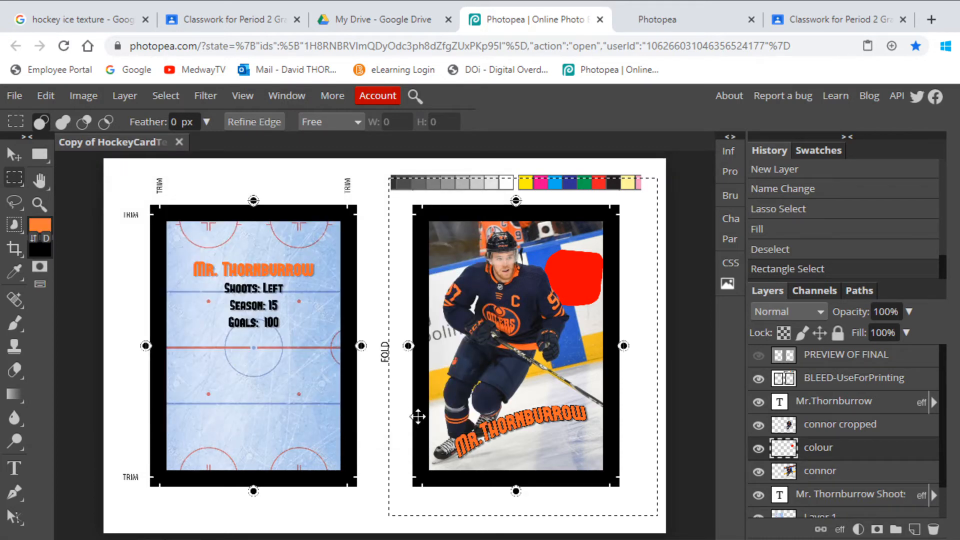
left_click(46, 96)
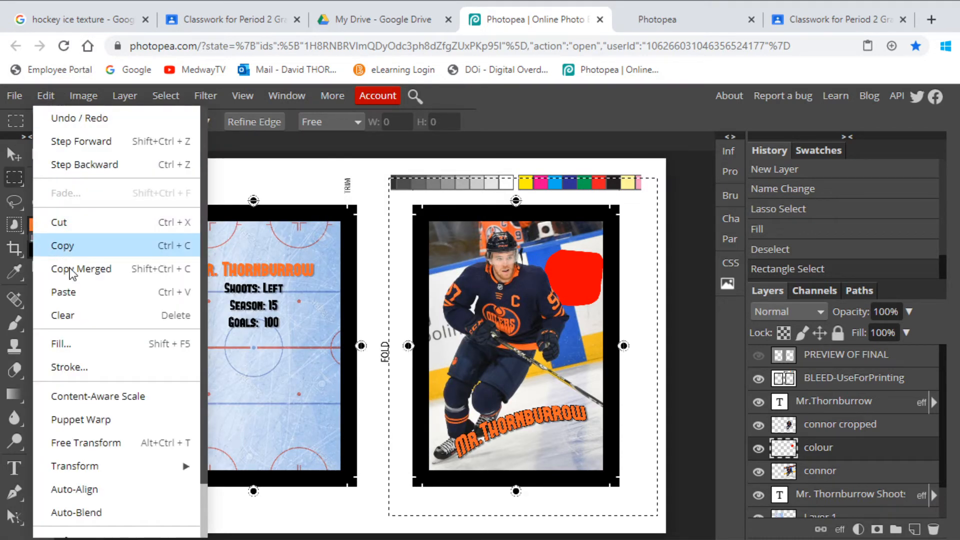
left_click(88, 341)
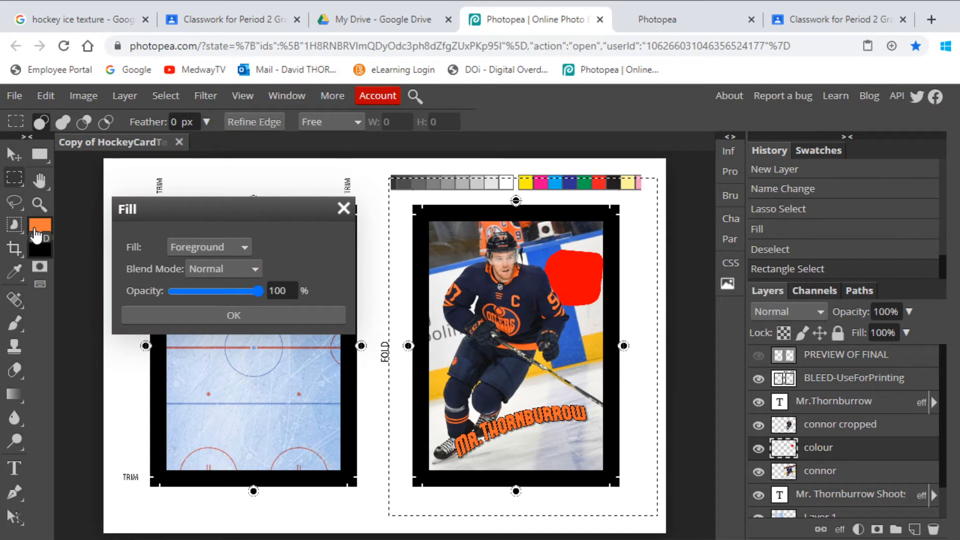
left_click(221, 315)
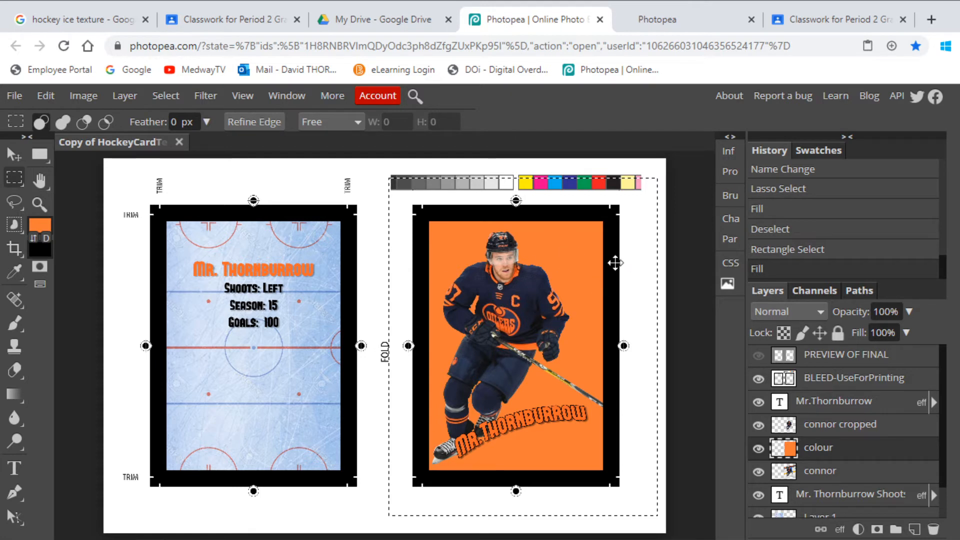
- Change the foreground to the stronger orange ff610c, refill the selected card area with it, and clear the selection
left_click(41, 226)
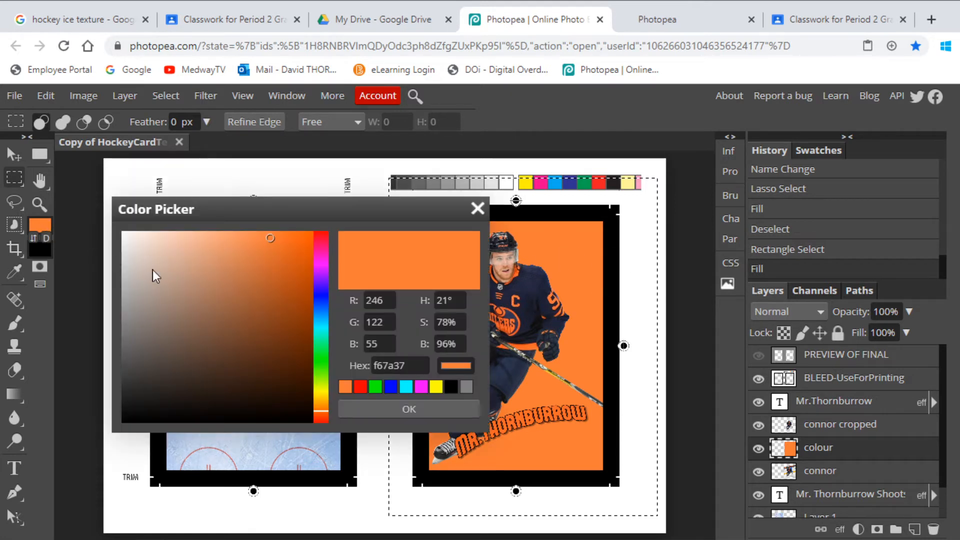
left_click_drag(275, 239, 304, 221)
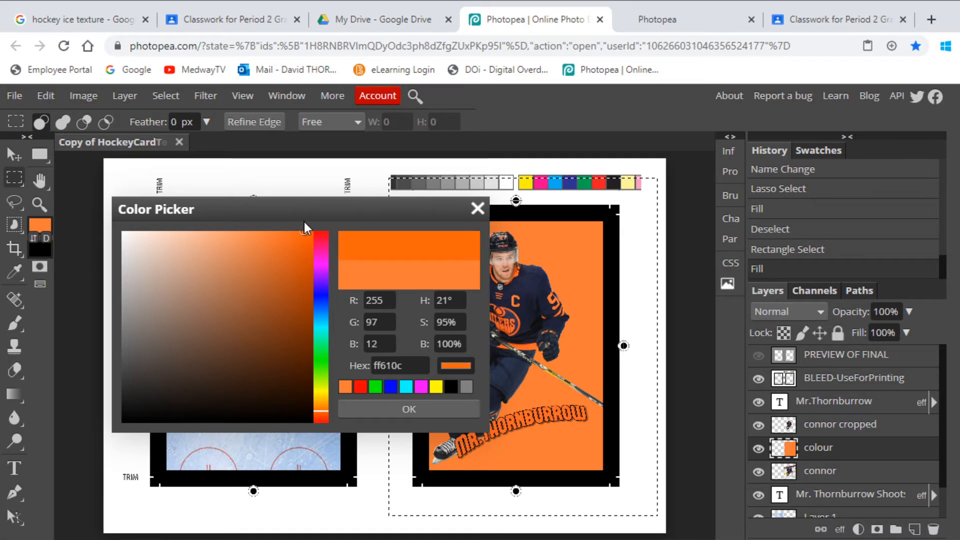
left_click(396, 411)
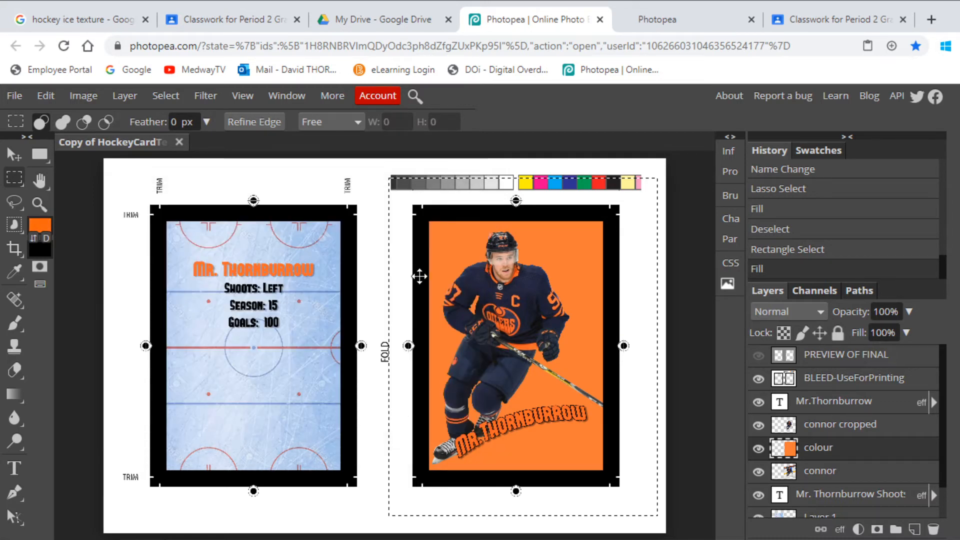
left_click(46, 96)
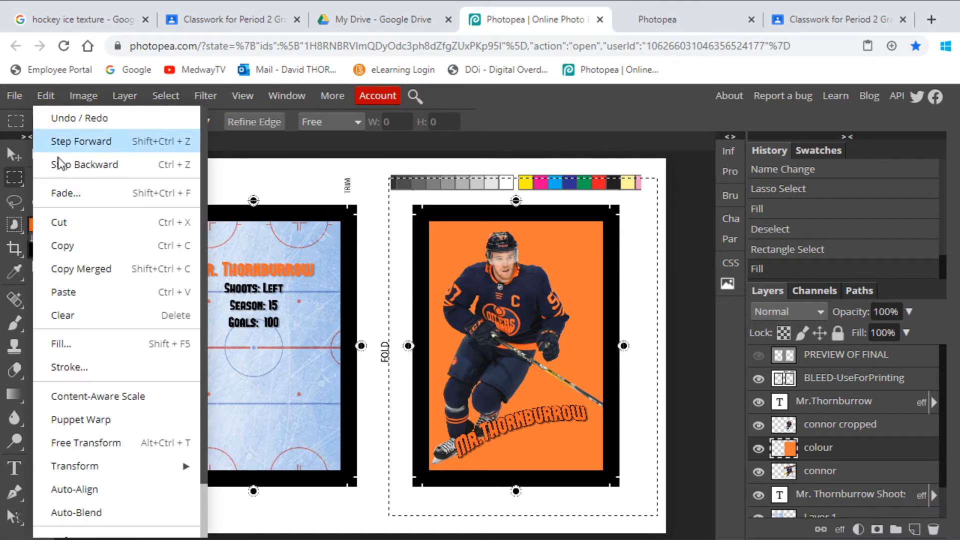
left_click(93, 343)
left_click(232, 314)
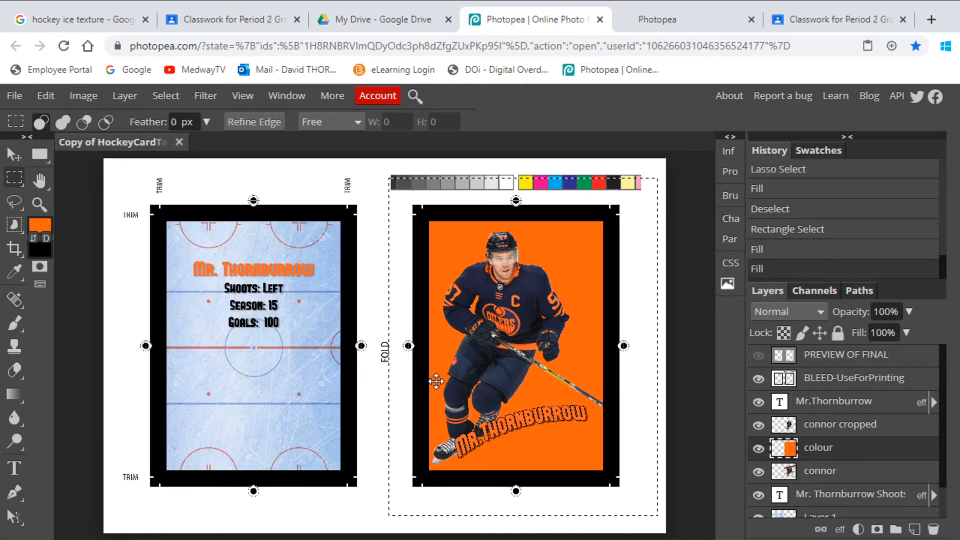
left_click(165, 96)
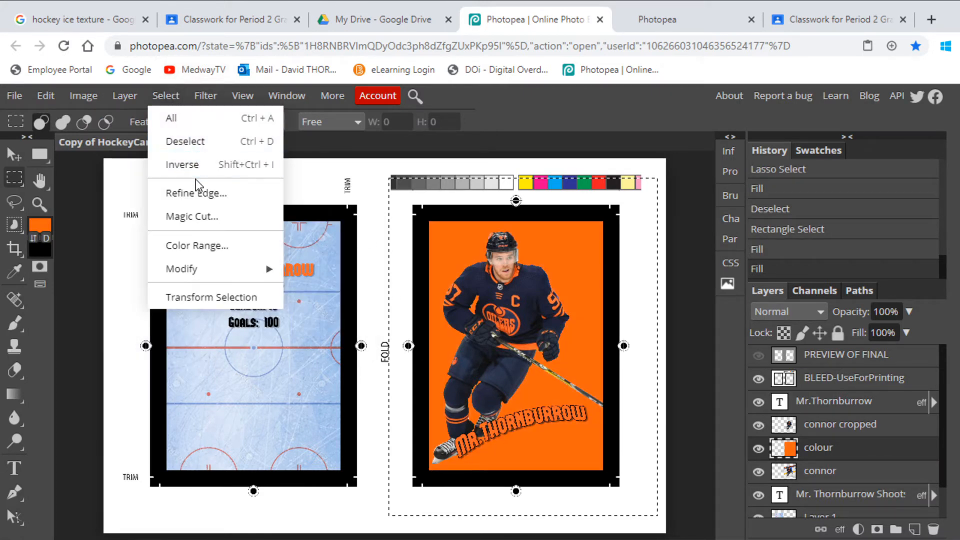
left_click(185, 141)
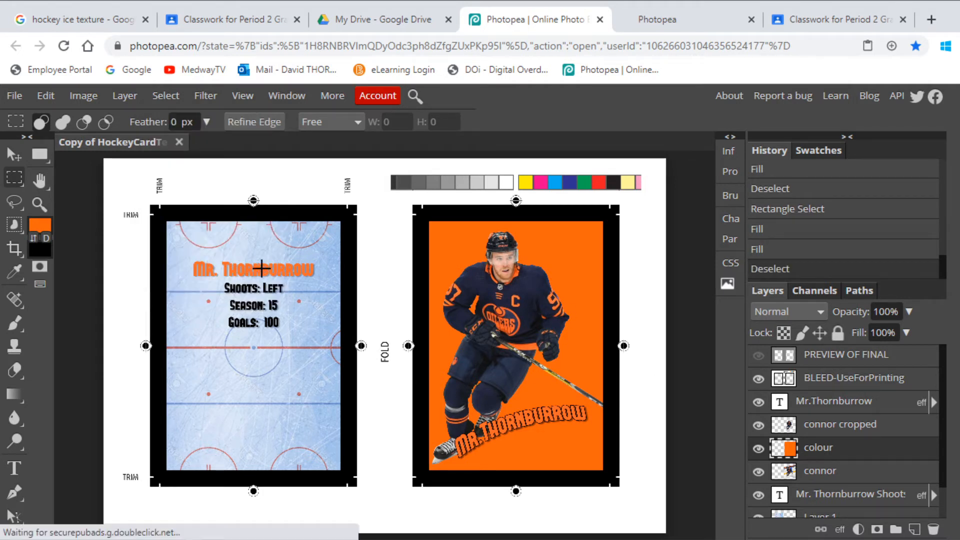
- Compare the player card with the colour layer hidden and shown at a closer view
left_click(43, 205)
left_click(558, 312)
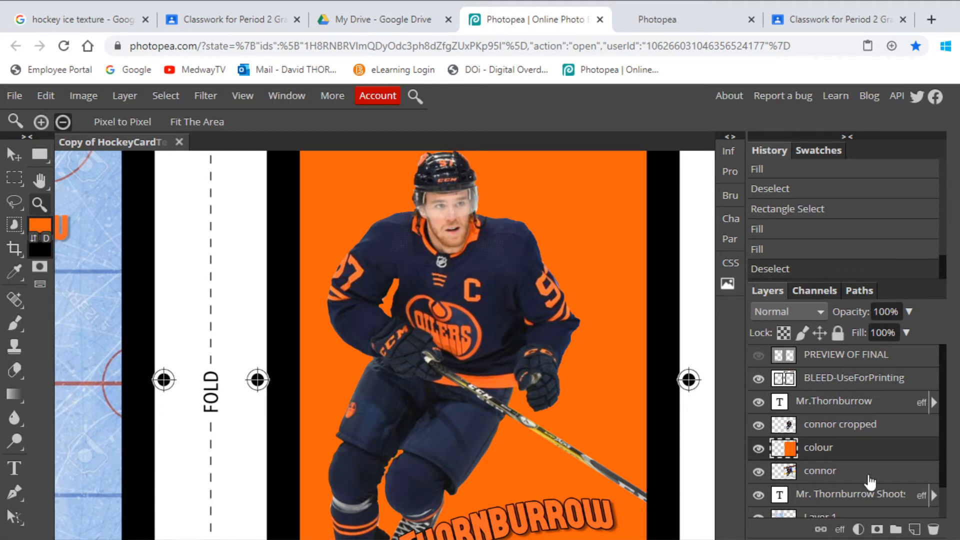
left_click(758, 449)
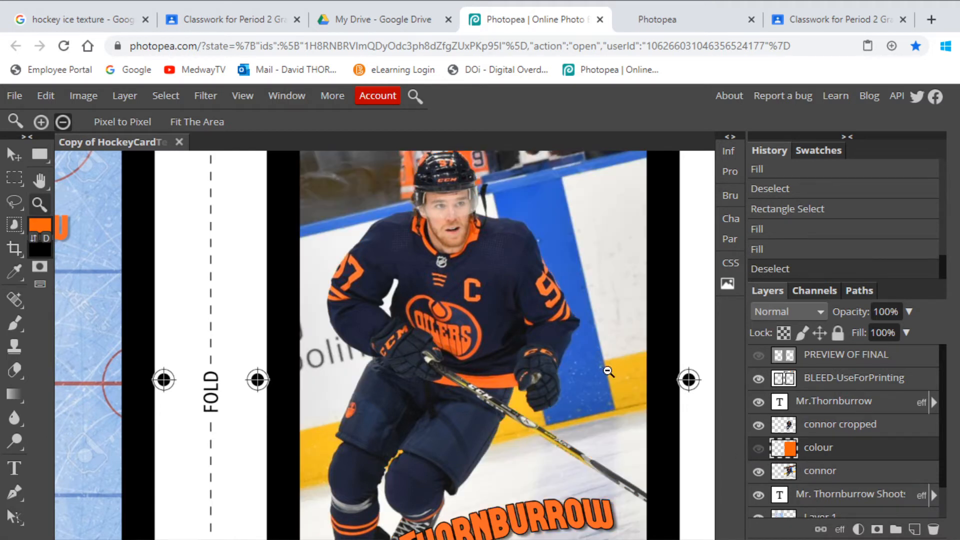
left_click(758, 450)
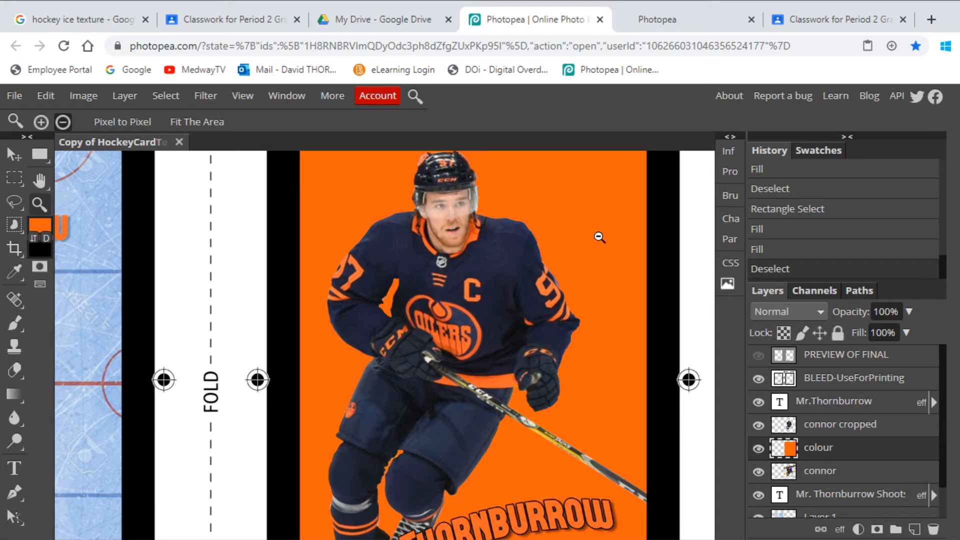
- Try the colour layer at 83% opacity over the original photo, and return its opacity to 100%
scroll(599, 226, "up", 3)
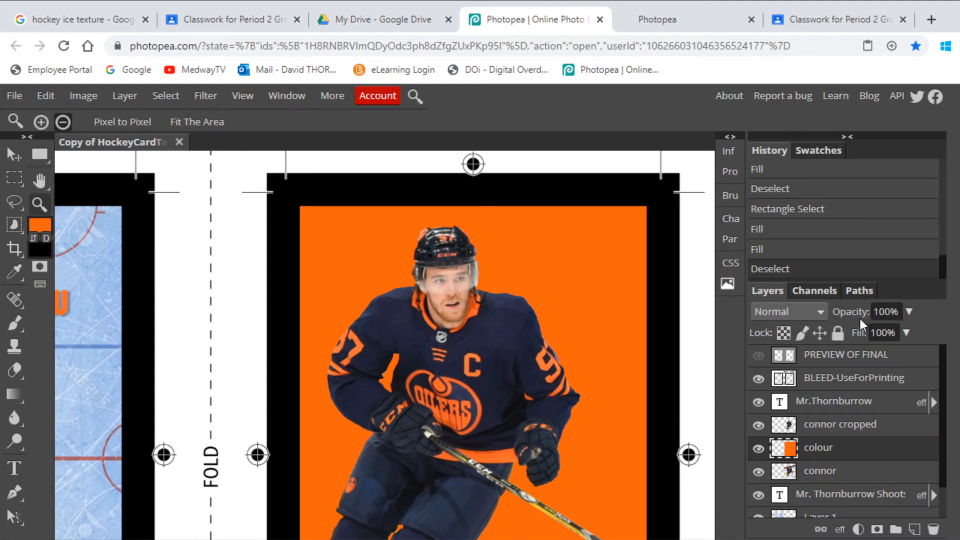
left_click(909, 312)
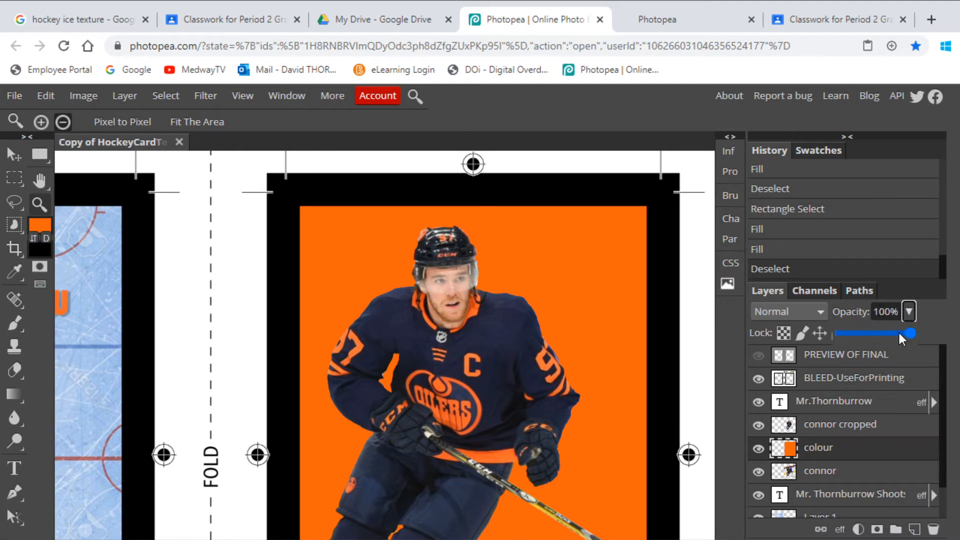
left_click_drag(908, 331, 898, 352)
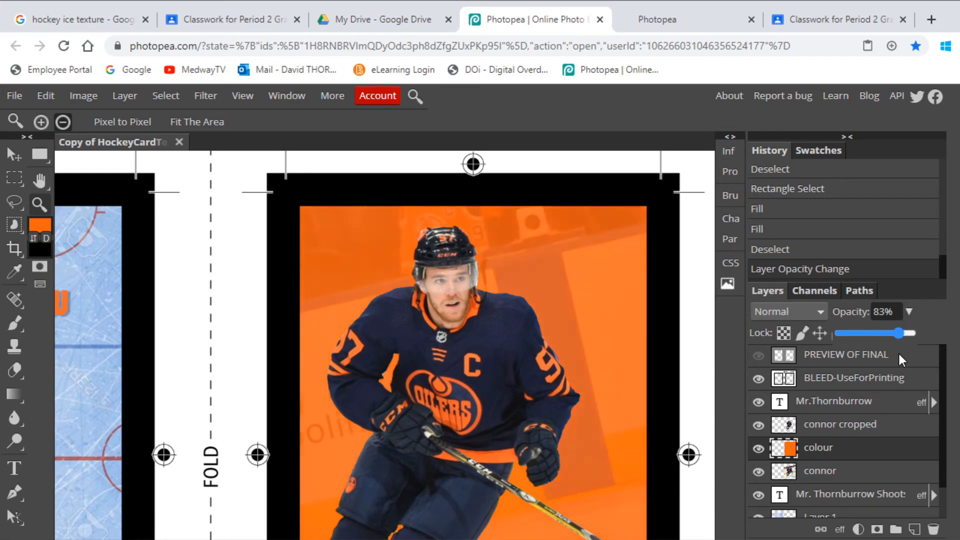
scroll(540, 335, "down", 6)
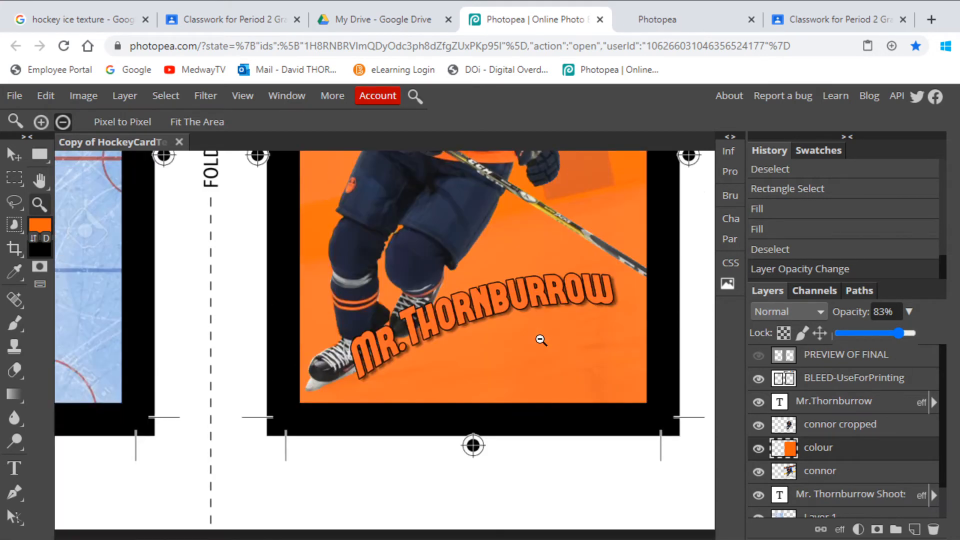
scroll(543, 343, "up", 5)
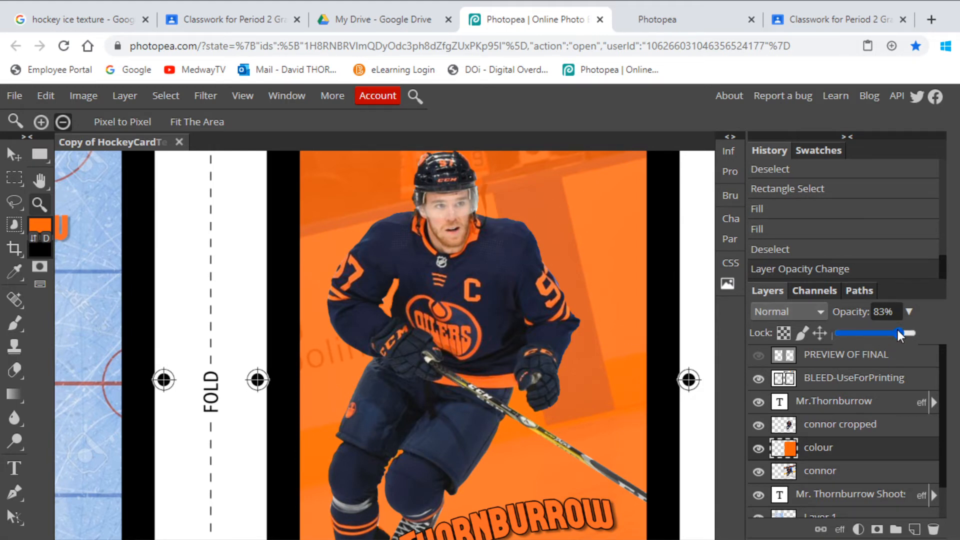
left_click_drag(901, 332, 932, 335)
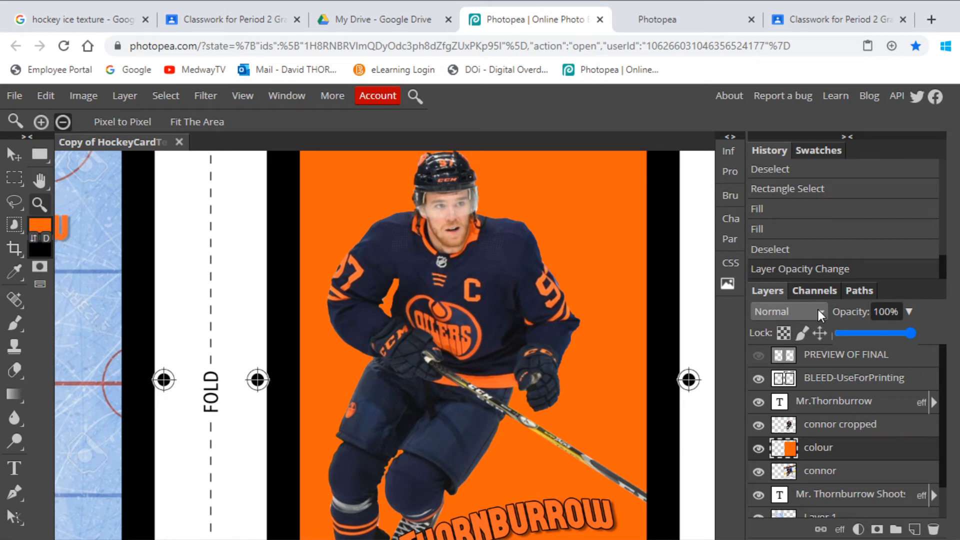
left_click(819, 312)
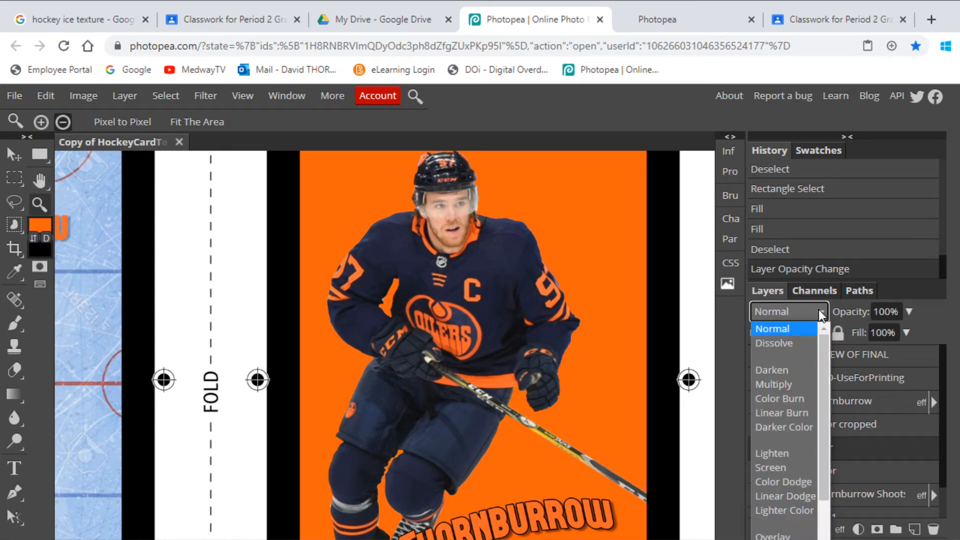
left_click(939, 305)
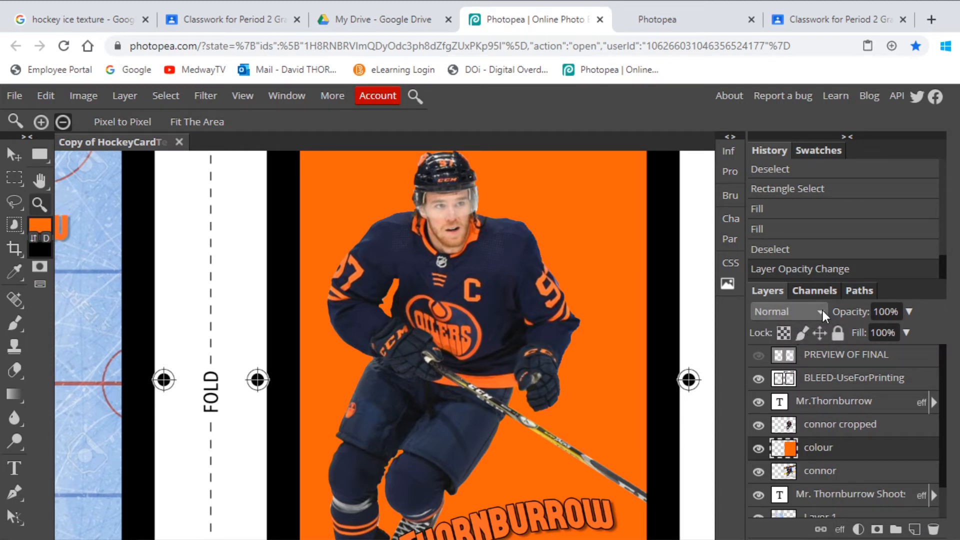
left_click(823, 311)
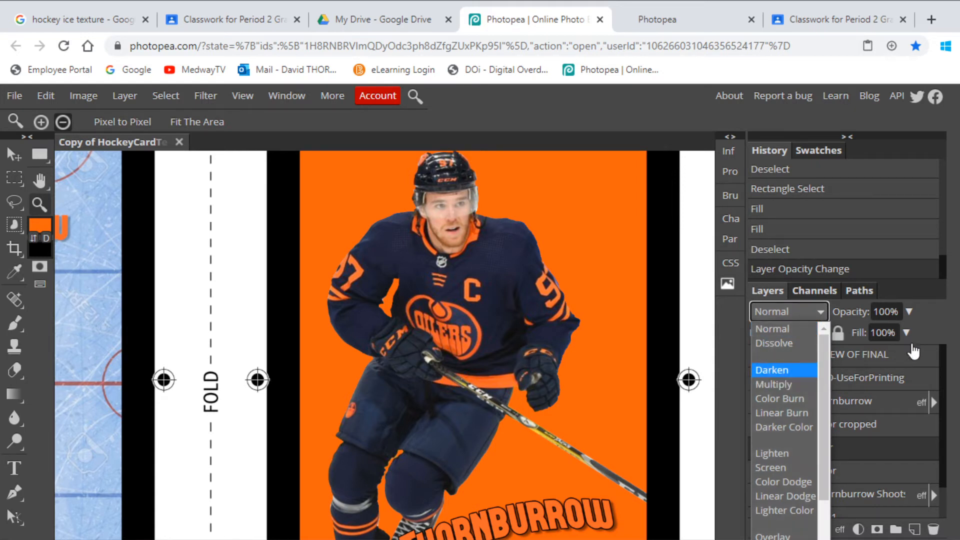
left_click(773, 329)
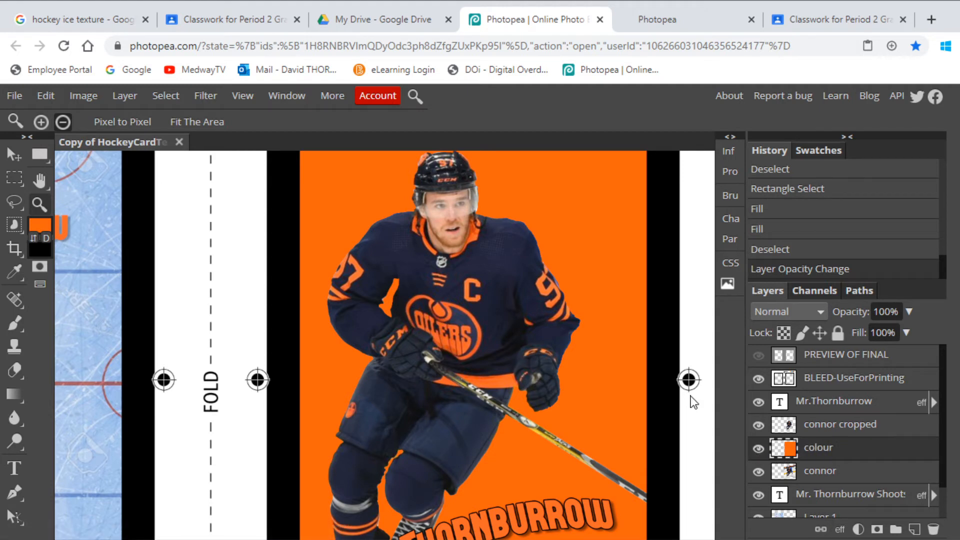
- Try the Multiply, Color Dodge and Overlay blend modes on the colour layer over the original photo
left_click(822, 312)
left_click(776, 386)
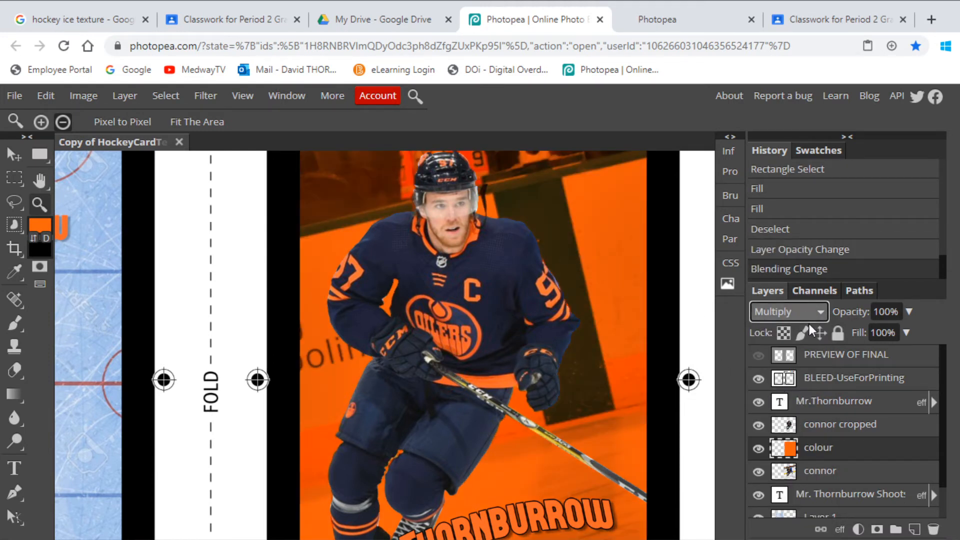
left_click(821, 313)
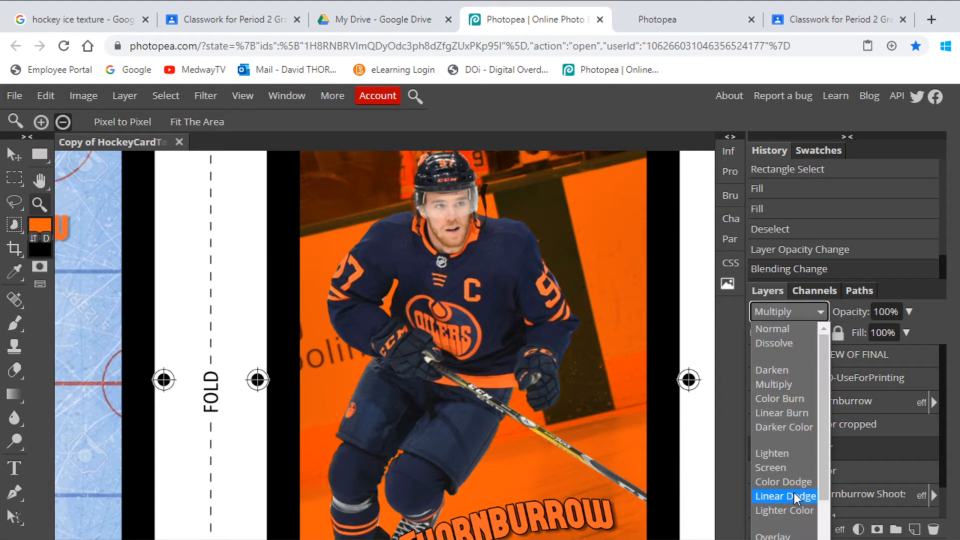
left_click(783, 482)
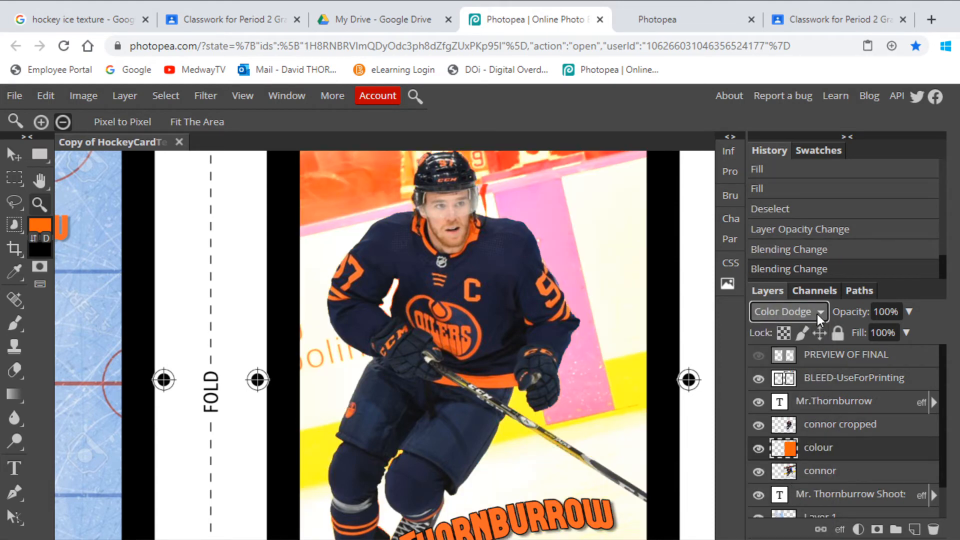
left_click(817, 314)
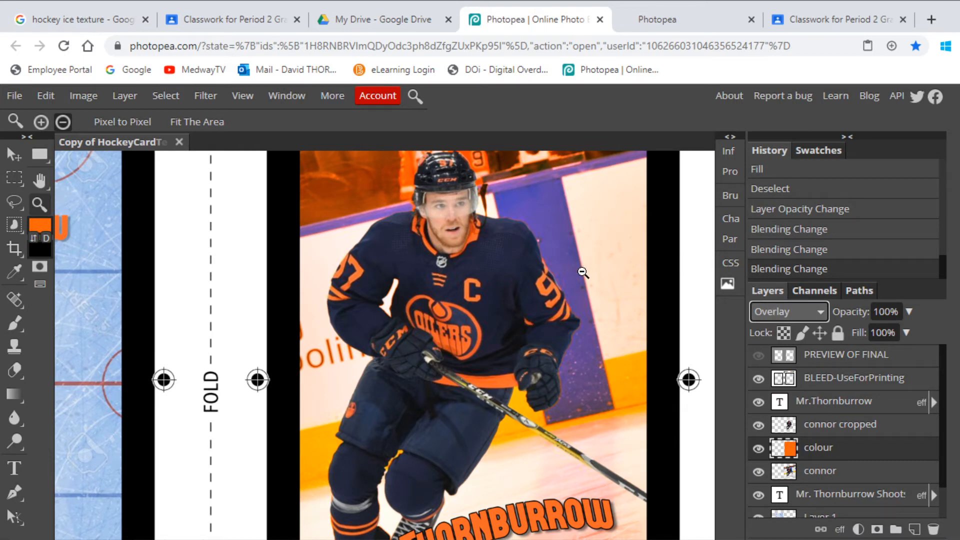
- Try the Subtract and Difference blend modes on the colour layer, and return it to Multiply
left_click(821, 314)
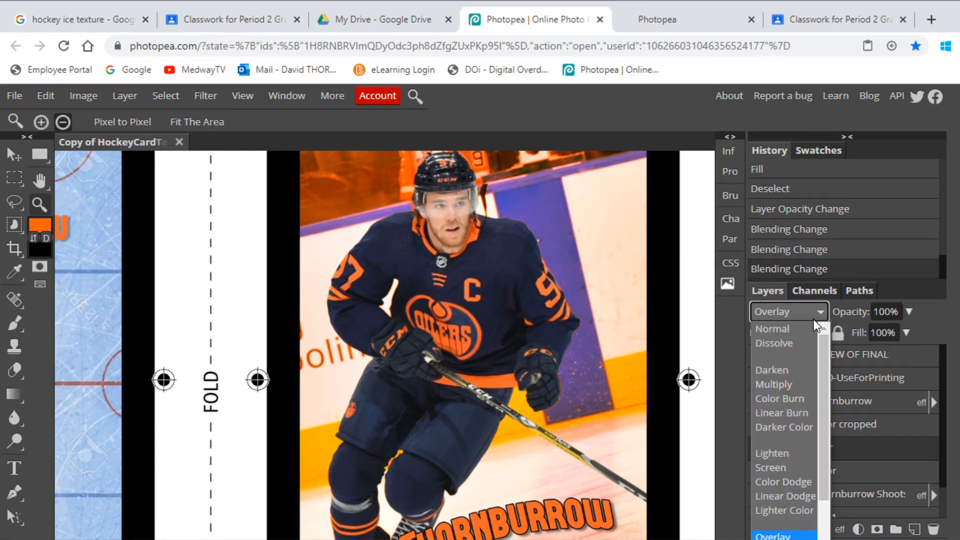
scroll(794, 458, "down", 2)
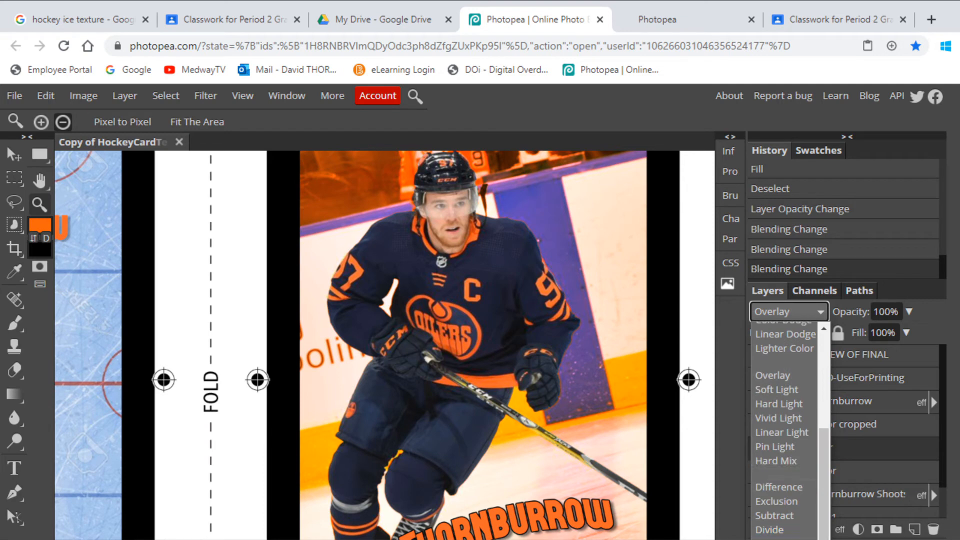
left_click(778, 517)
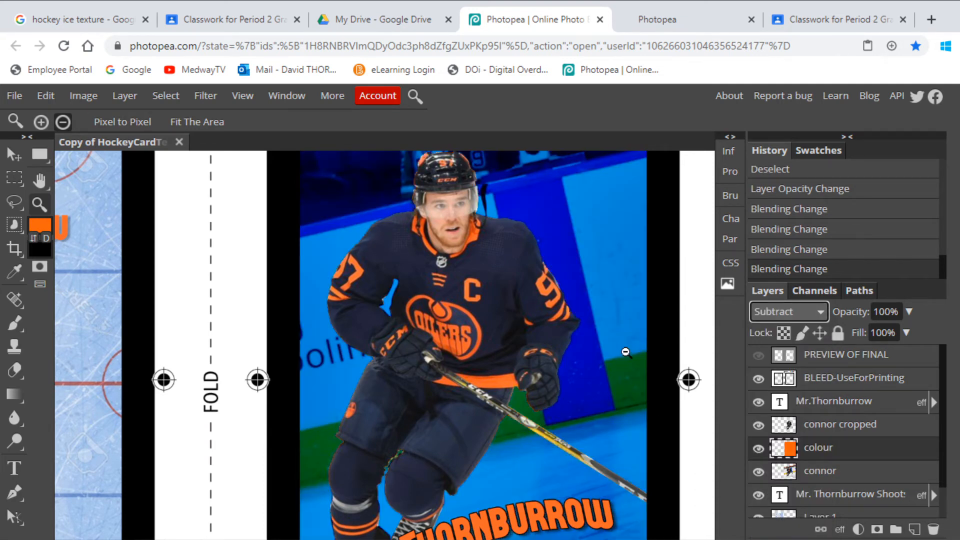
left_click(820, 312)
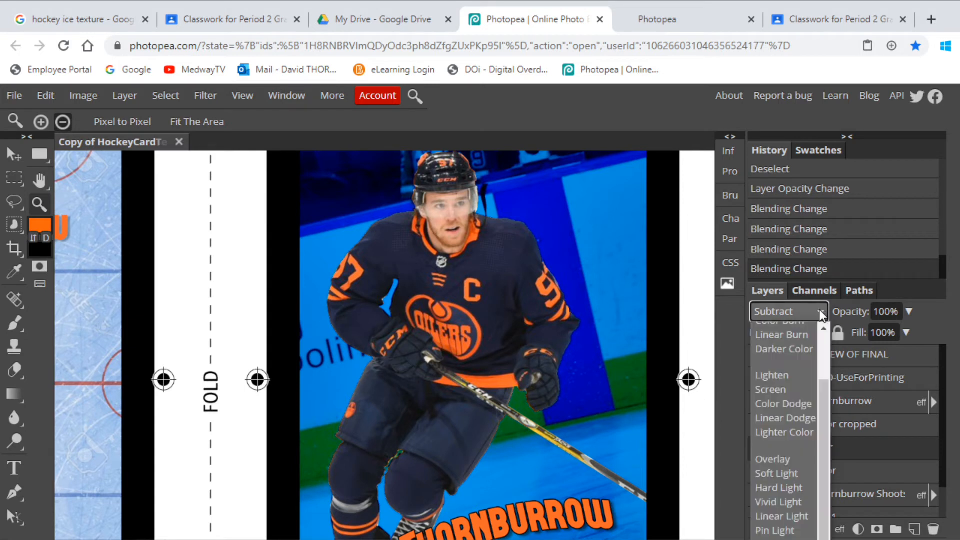
scroll(790, 500, "down", 2)
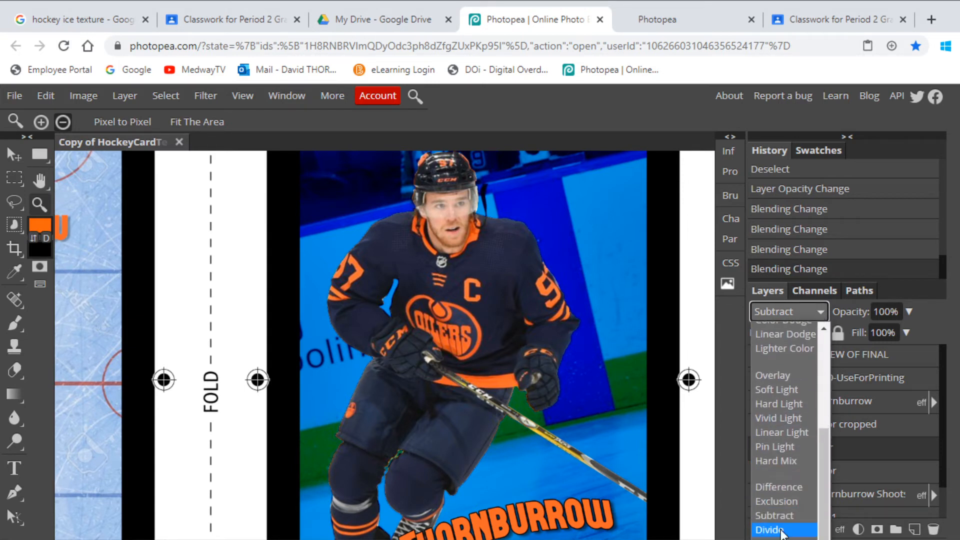
left_click(778, 488)
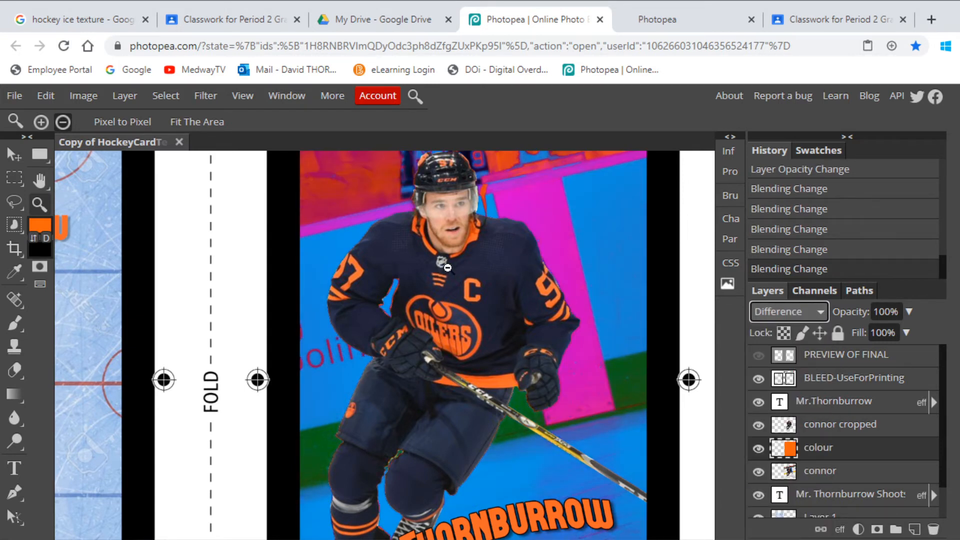
left_click(821, 311)
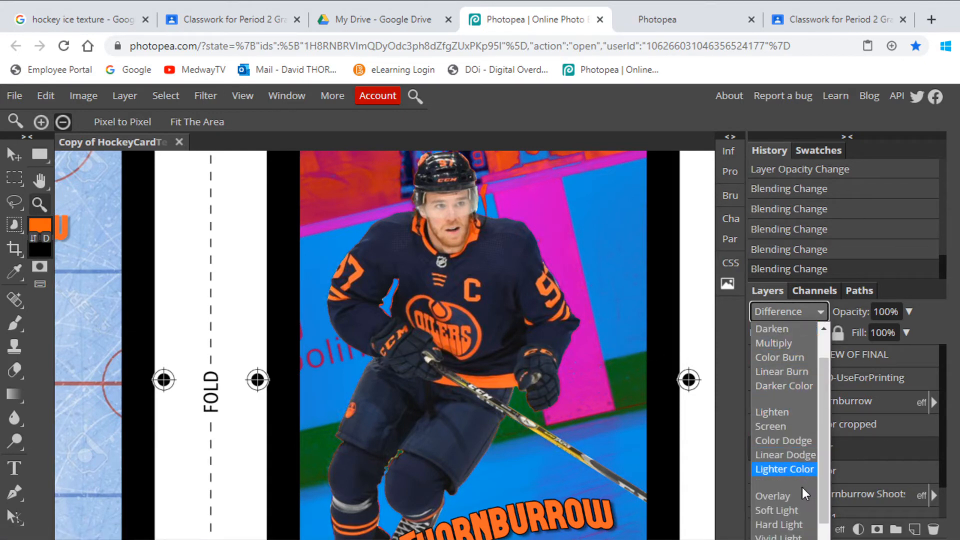
left_click(785, 348)
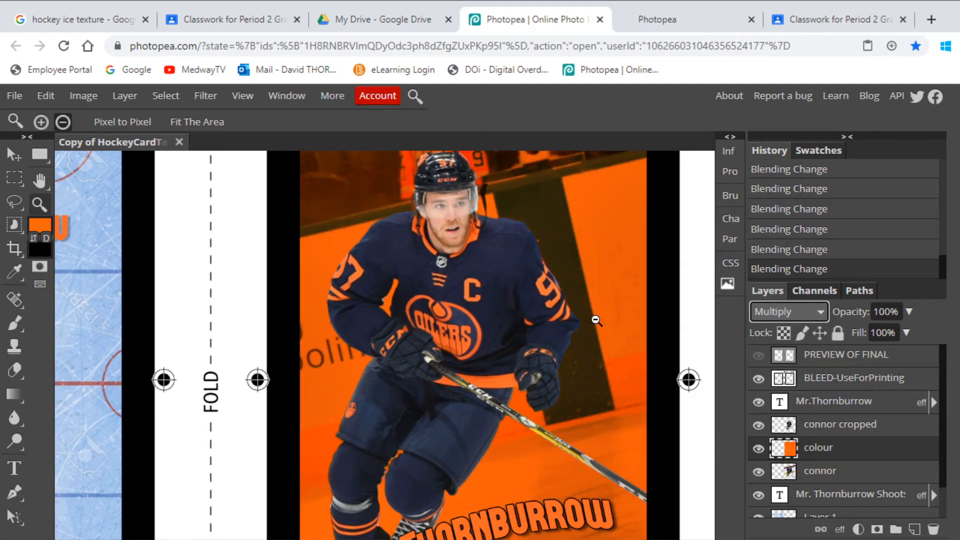
scroll(593, 329, "down", 2)
scroll(594, 329, "up", 2)
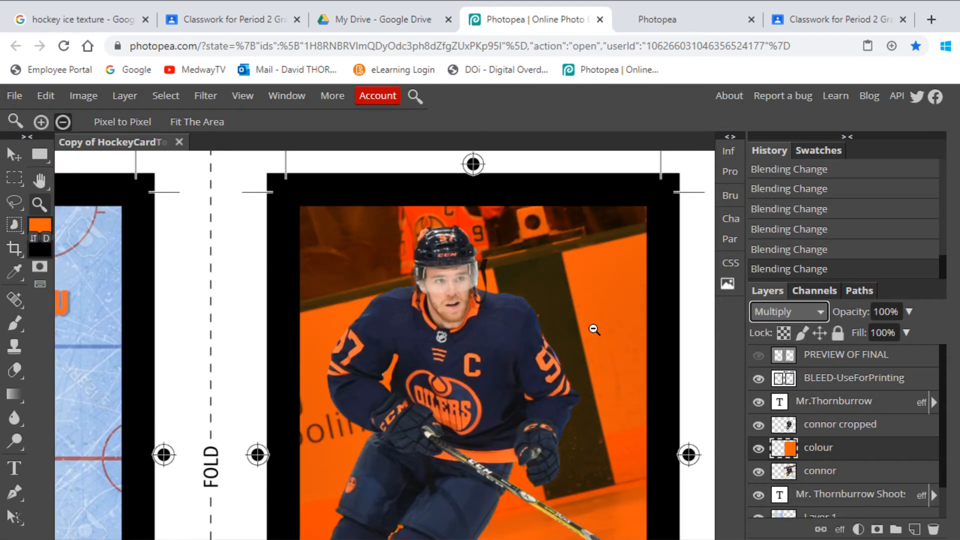
- Set the colour layer's blend mode to Hard Light and hide the layer
left_click(822, 312)
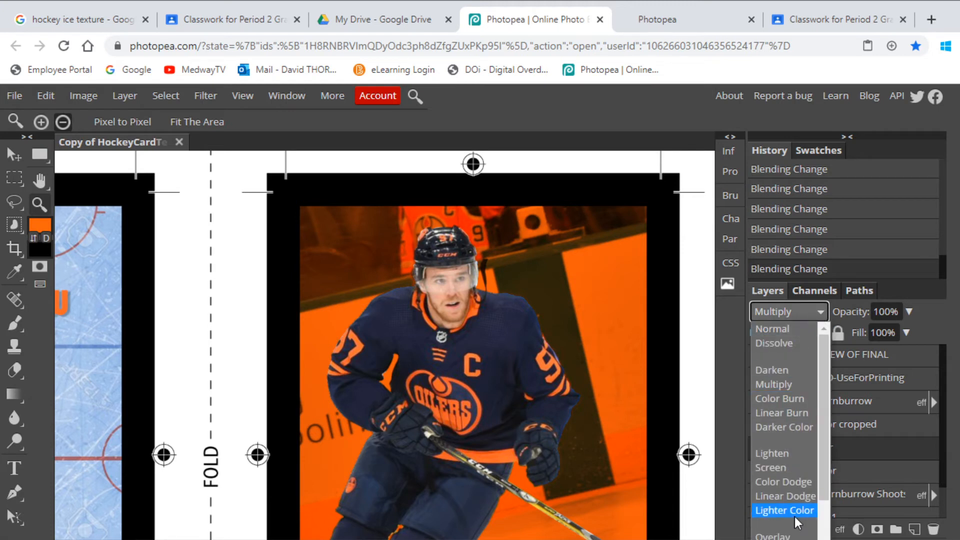
left_click(785, 539)
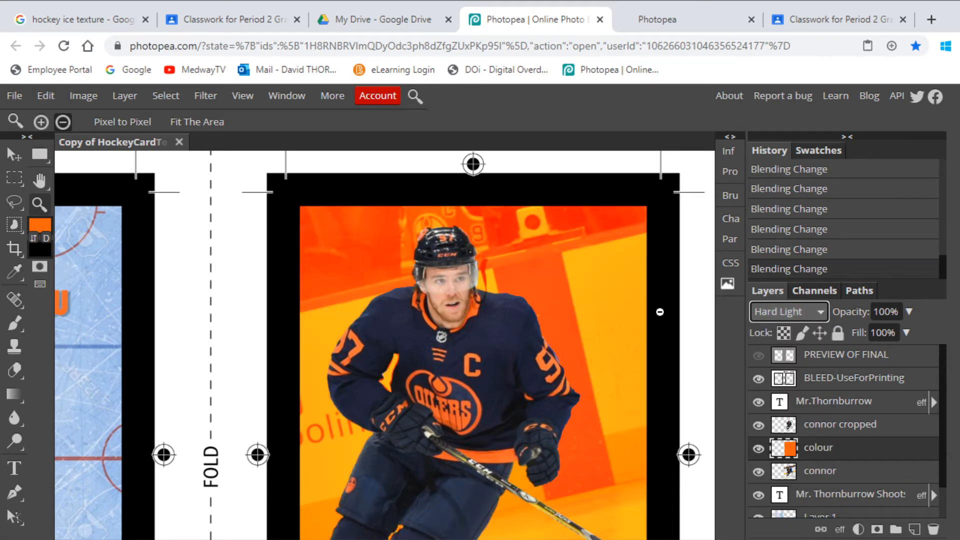
left_click(651, 290, "alt")
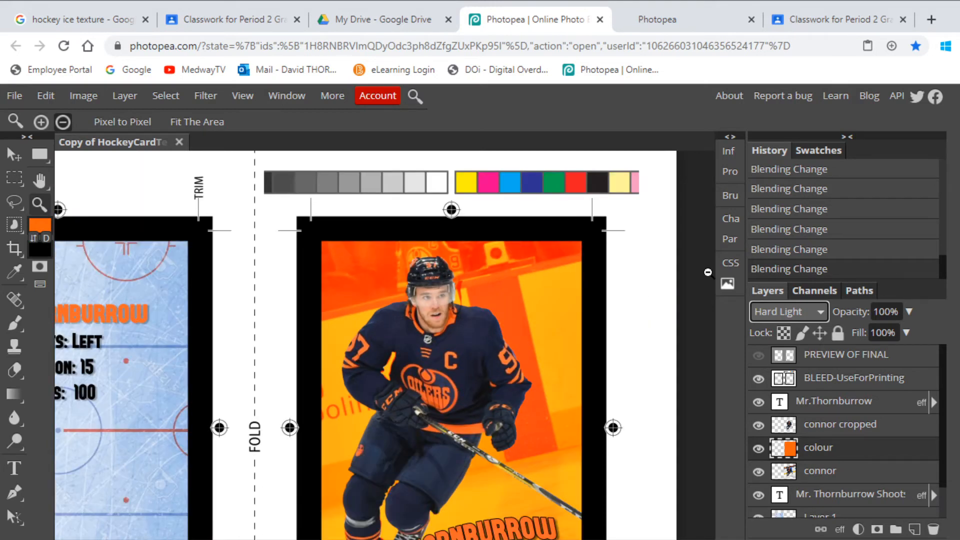
scroll(607, 316, "down", 2)
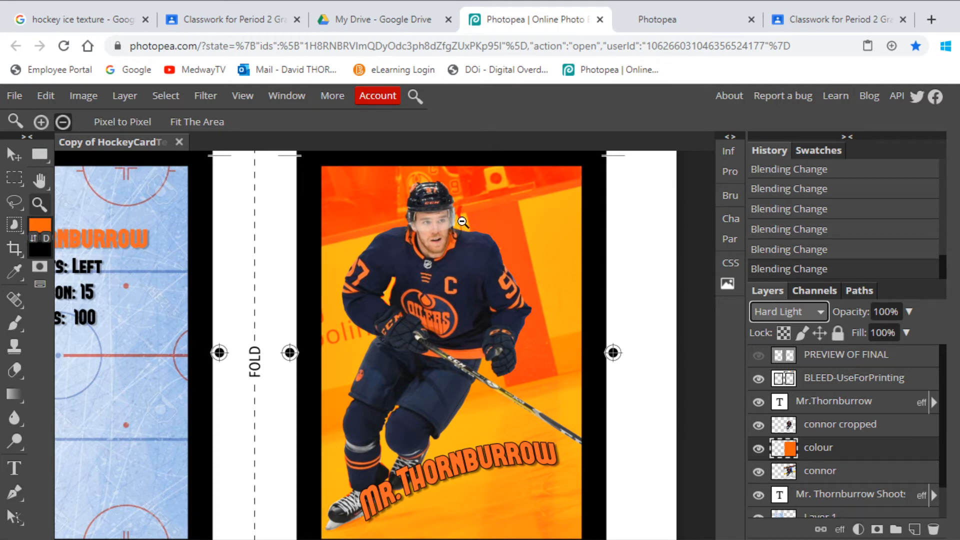
left_click(41, 121)
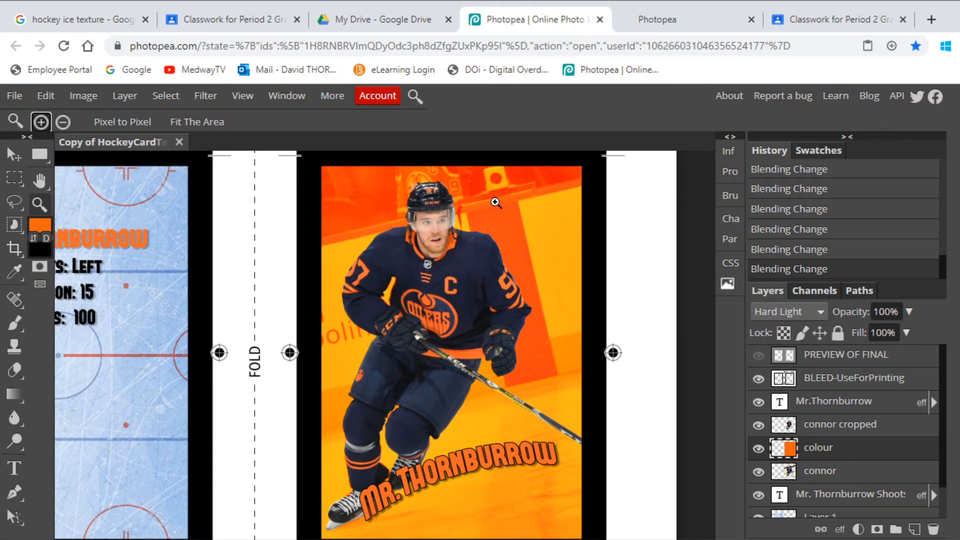
left_click(759, 448)
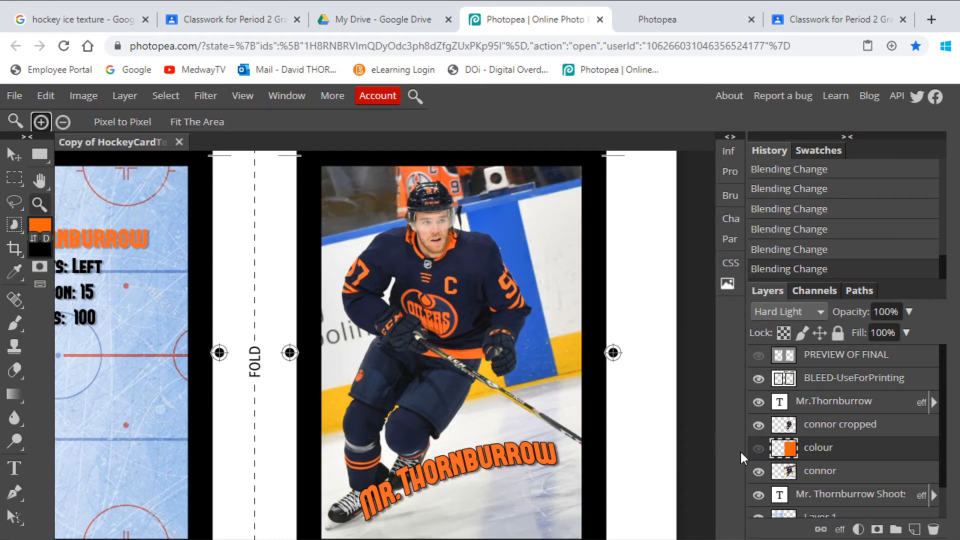
- Duplicate the original player photo layer and select a rectangle around the player card on the copy
left_click(773, 470)
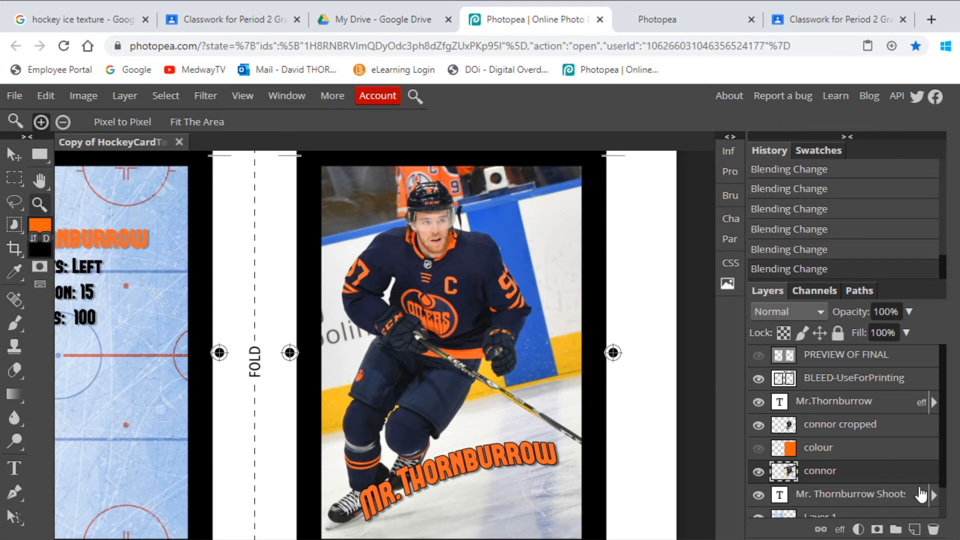
right_click(823, 478)
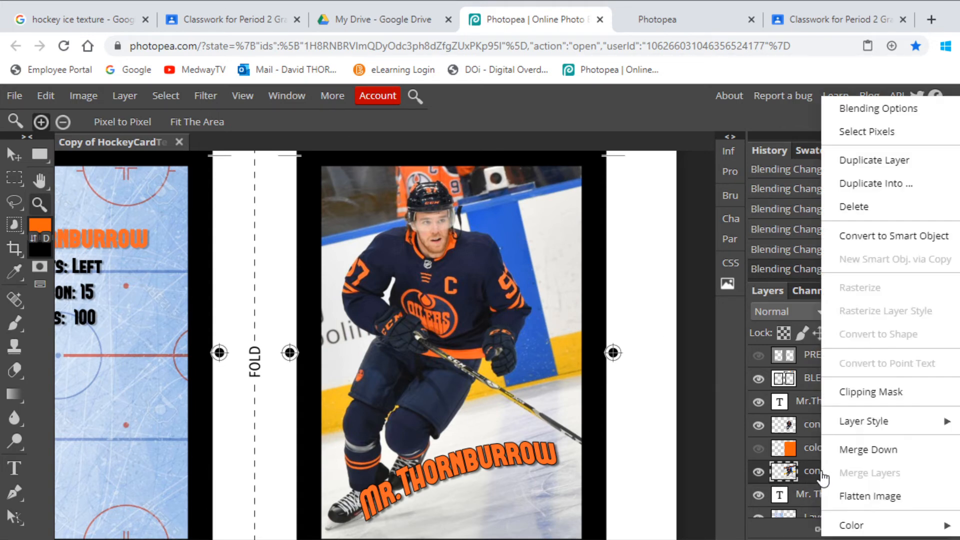
left_click(867, 159)
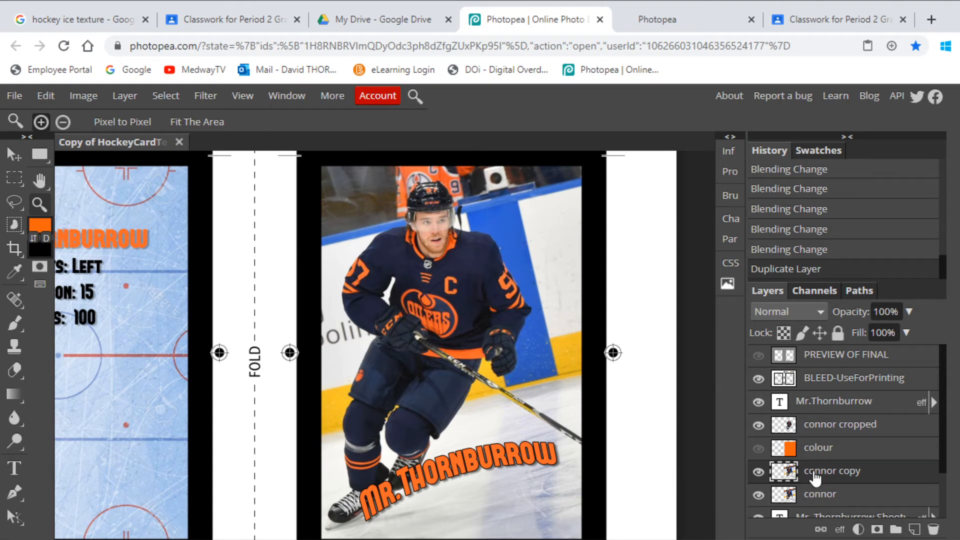
left_click(15, 178)
left_click_drag(297, 153, 605, 520)
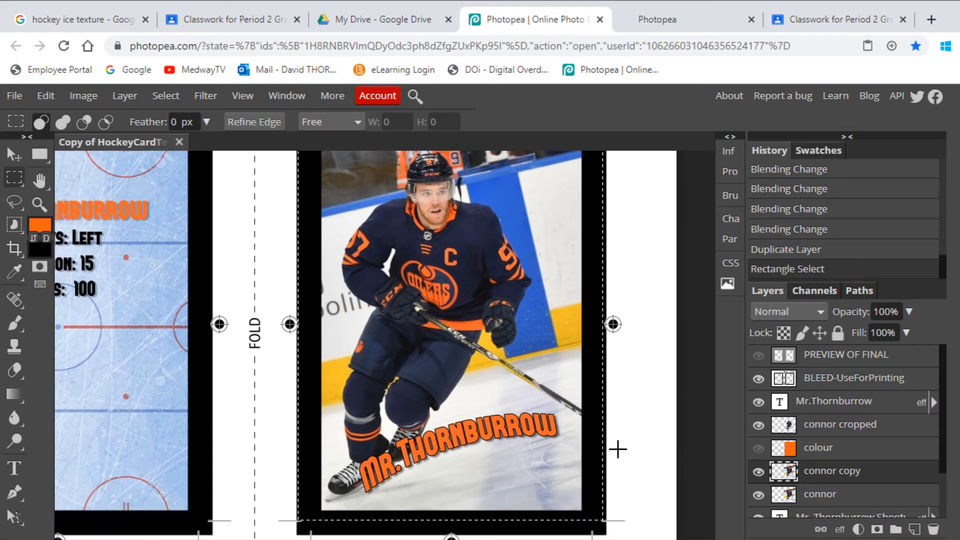
- Try a Gaussian Blur with a 19 px radius on the duplicated photo layer, keeping the dialog clear of the player
left_click(200, 95)
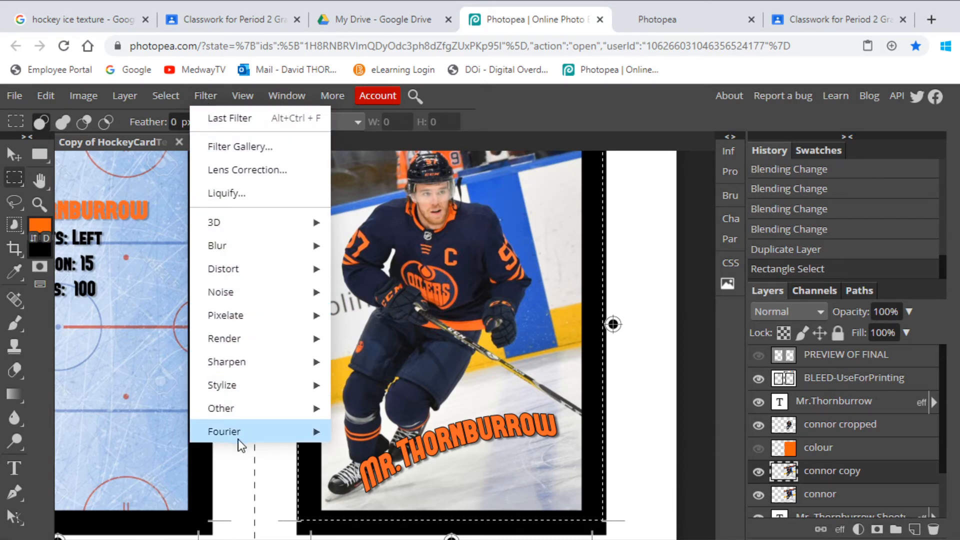
mouse_move(235, 389)
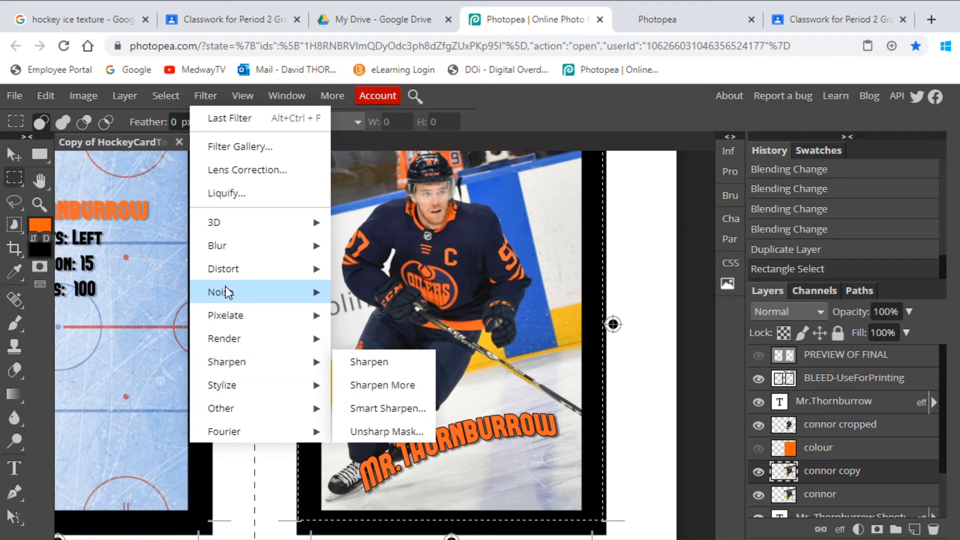
mouse_move(229, 292)
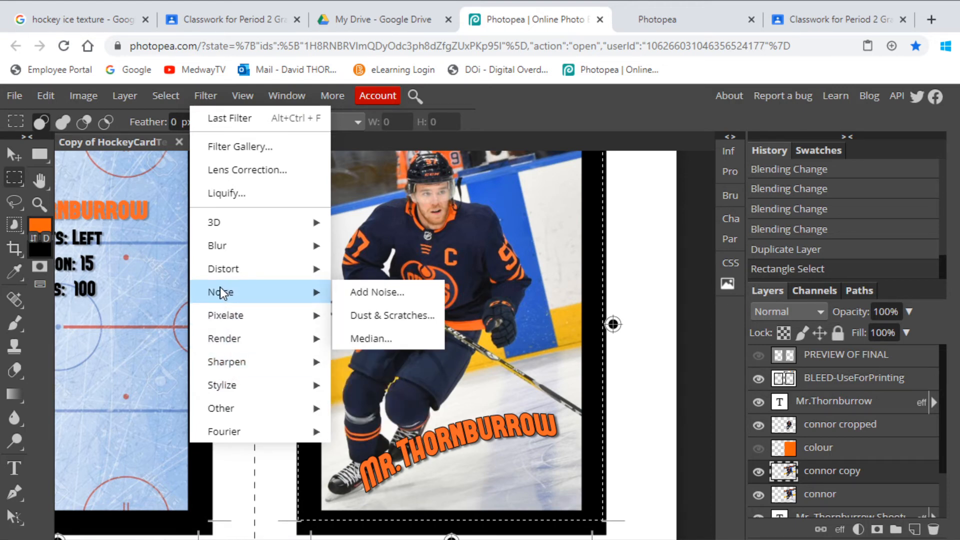
mouse_move(220, 248)
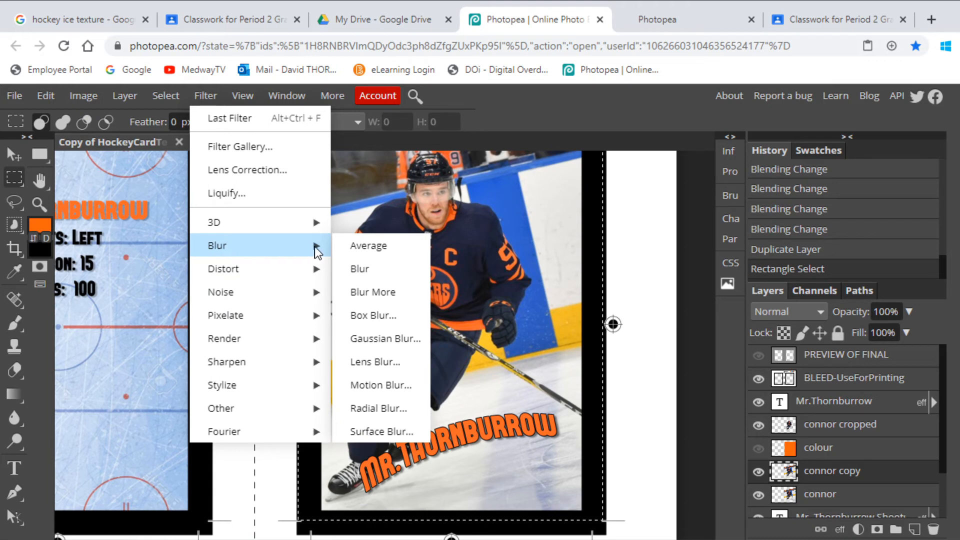
left_click(380, 339)
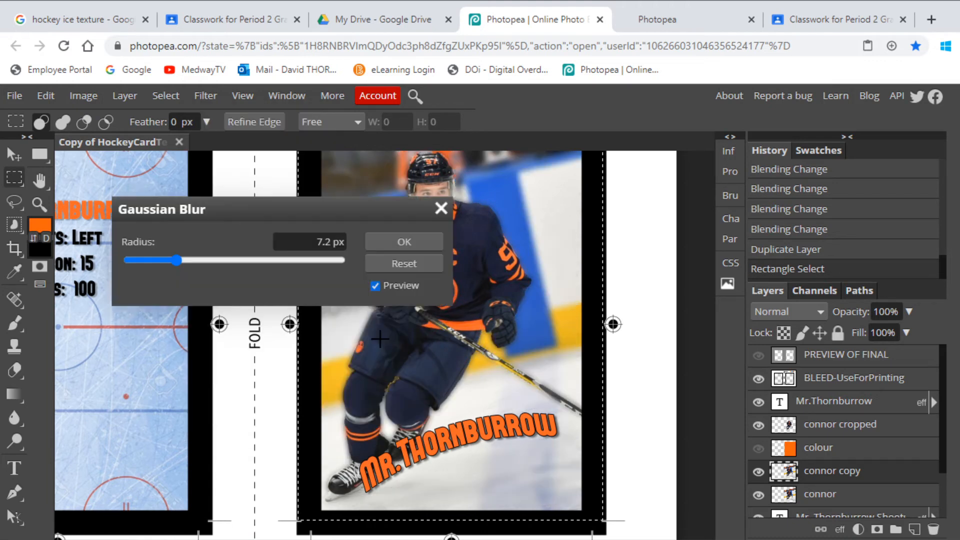
left_click_drag(330, 215, 327, 443)
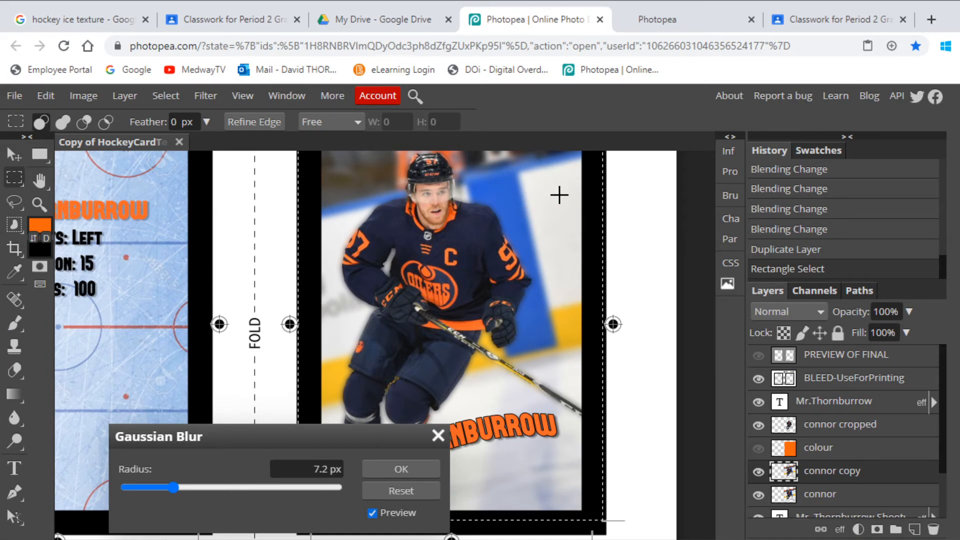
left_click_drag(176, 488, 195, 490)
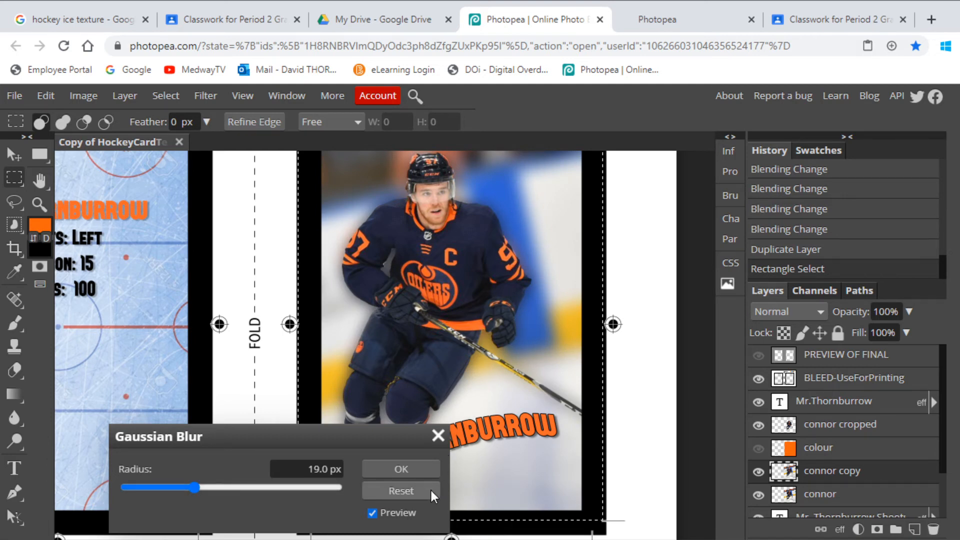
left_click(438, 435)
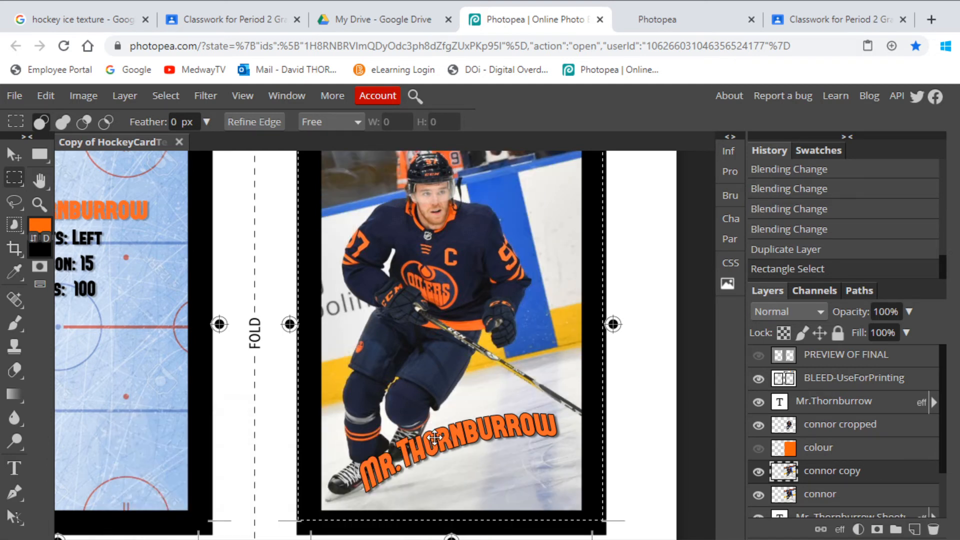
- Try a Motion Blur on the duplicated photo layer with a 10° angle and a 69 px distance
left_click(205, 97)
mouse_move(226, 251)
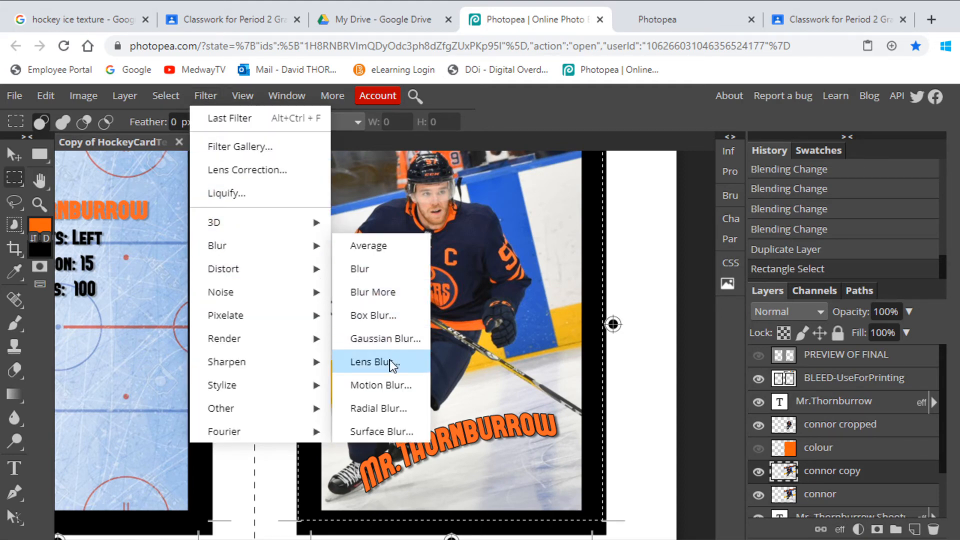
left_click(400, 386)
left_click_drag(275, 207, 254, 365)
left_click_drag(113, 442, 251, 442)
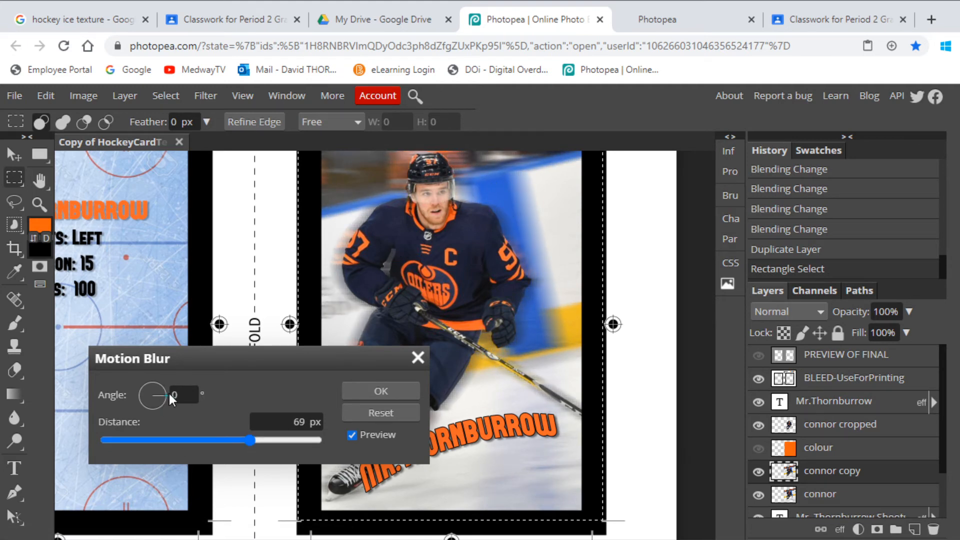
left_click_drag(167, 397, 209, 383)
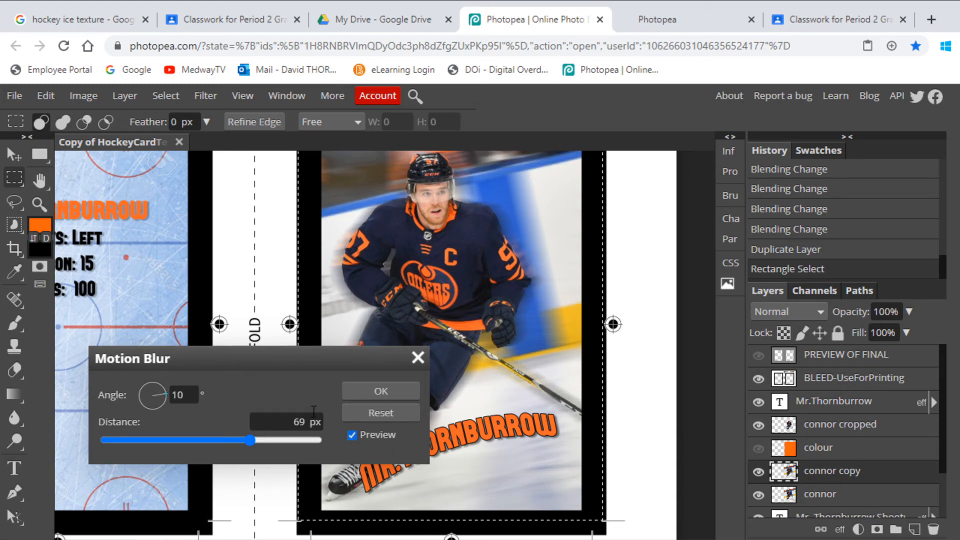
left_click(417, 358)
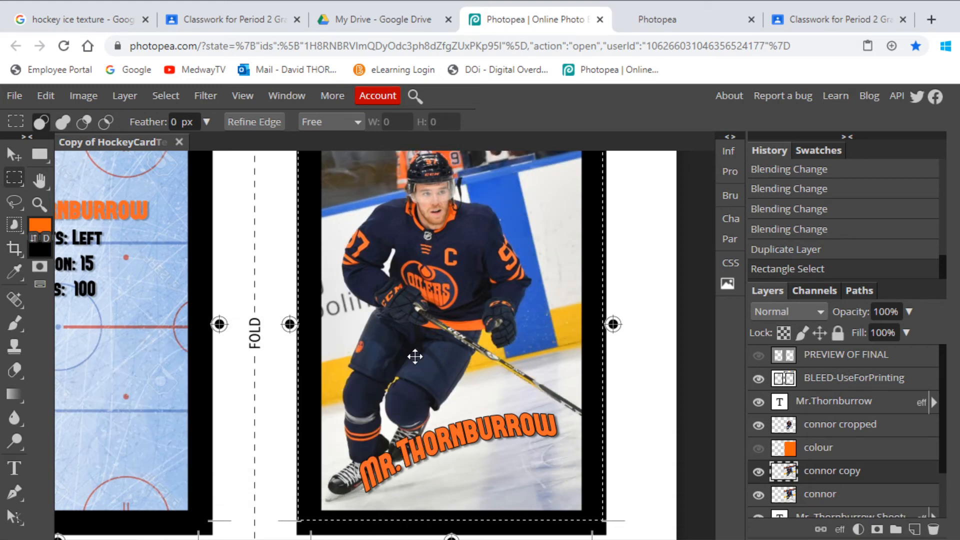
- Try a Radial Blur in Zoom mode with an amount of 45 on the duplicated photo layer, and discard it
left_click(202, 94)
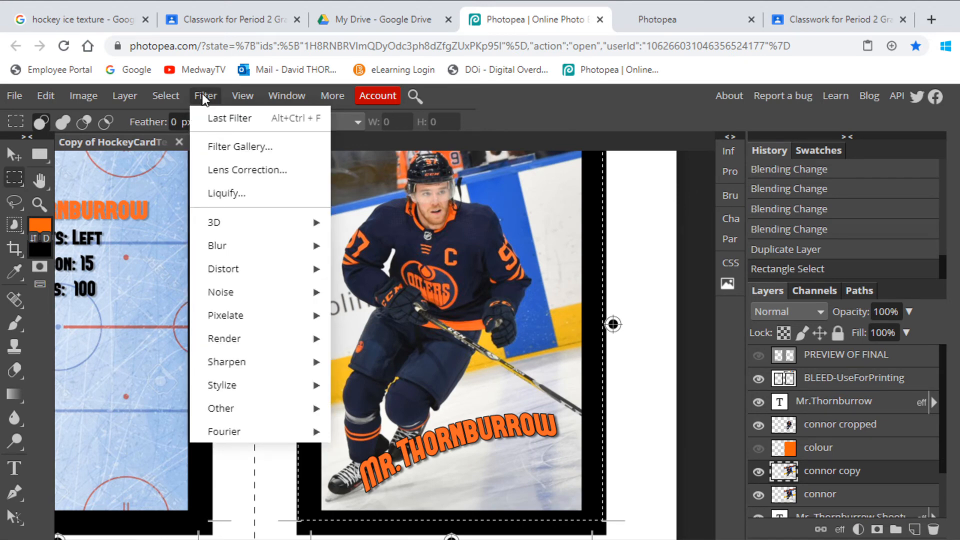
mouse_move(220, 252)
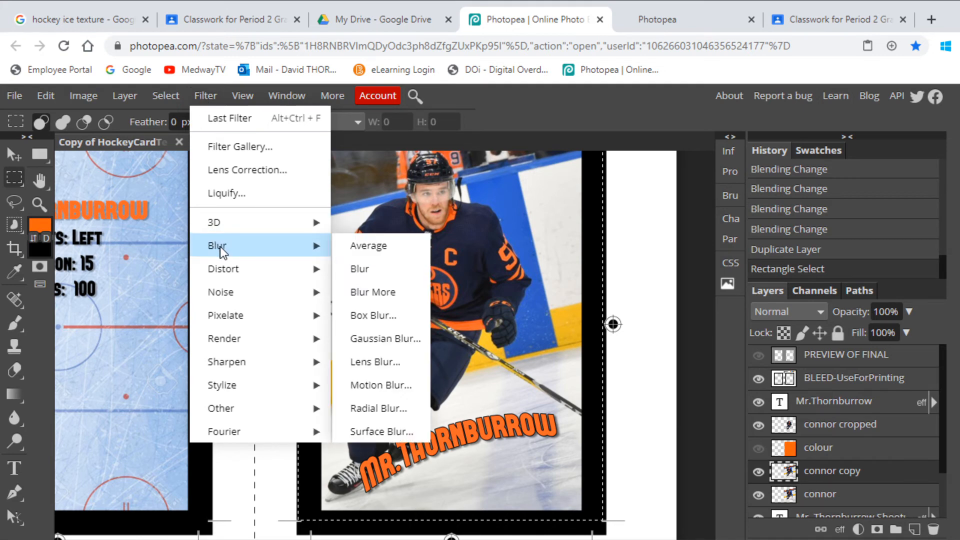
left_click(376, 409)
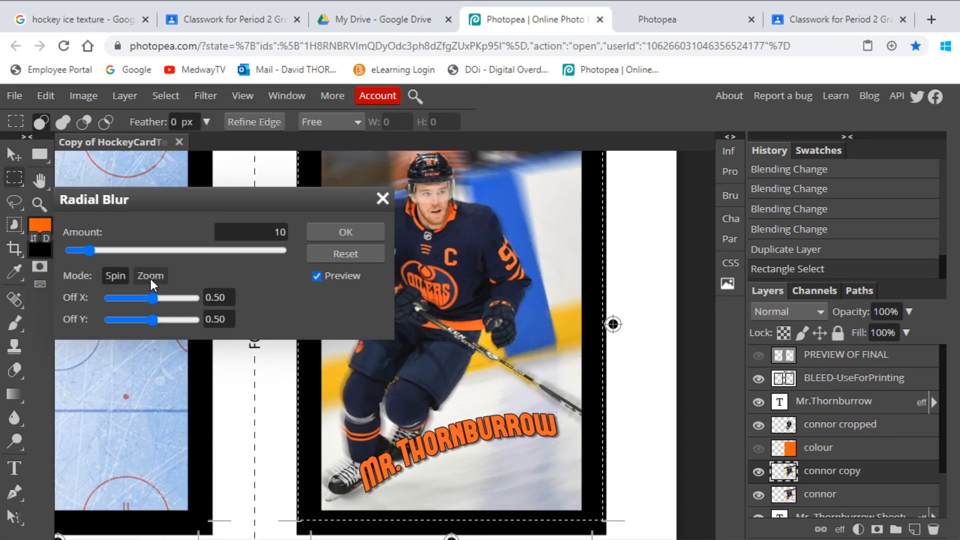
left_click_drag(302, 208, 801, 370)
left_click_drag(796, 322, 817, 249)
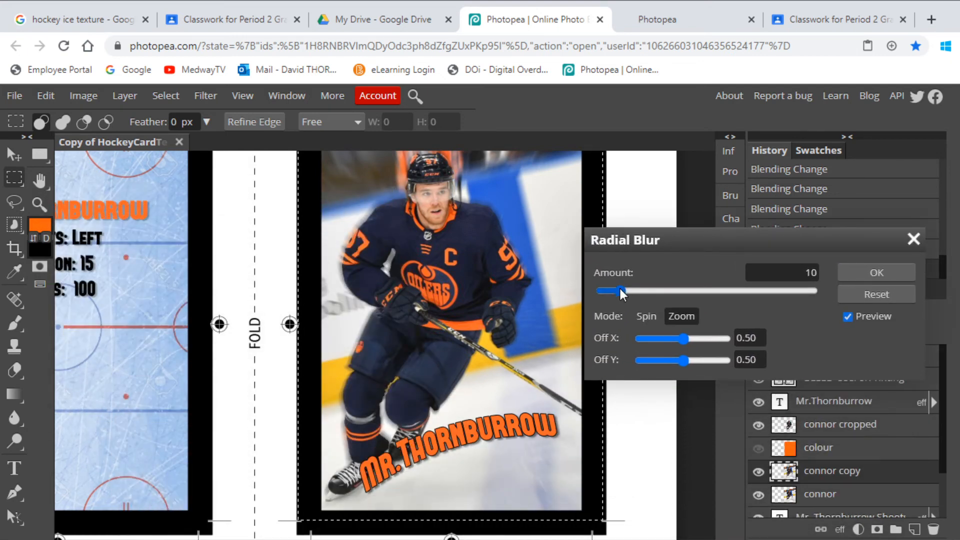
left_click_drag(620, 290, 654, 289)
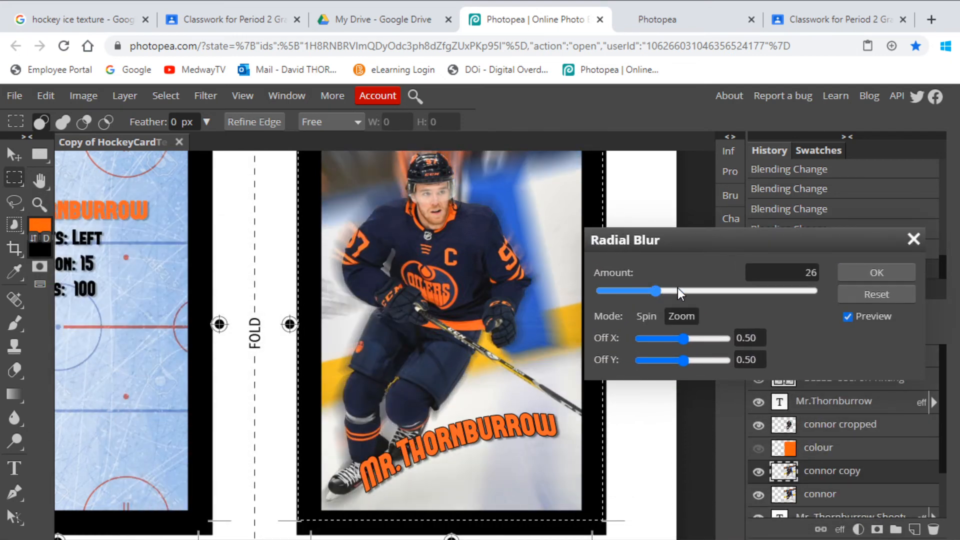
left_click(694, 290)
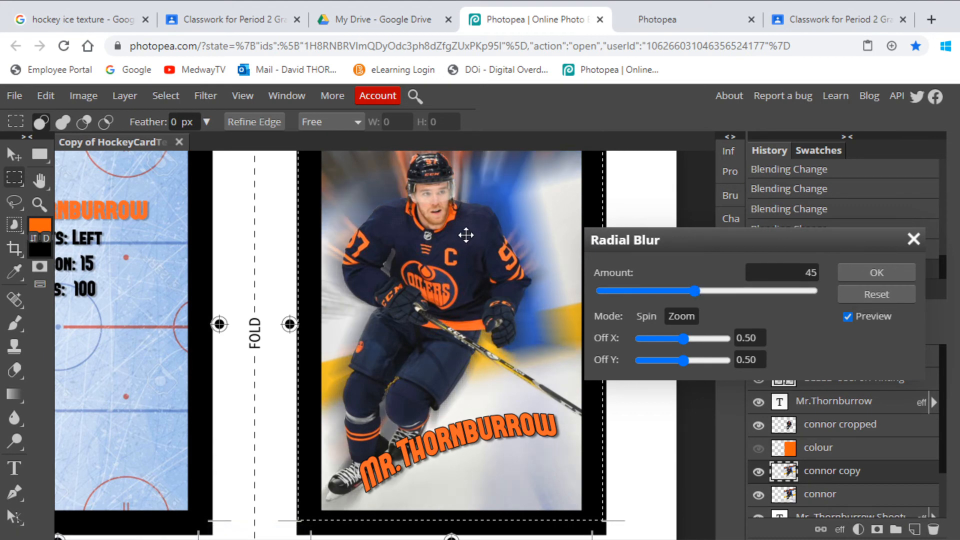
left_click(862, 295)
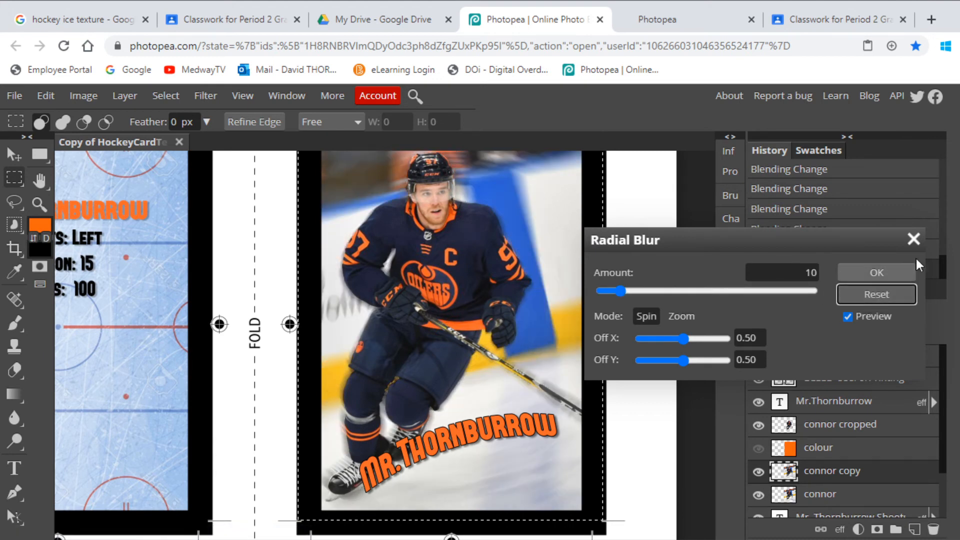
left_click(913, 240)
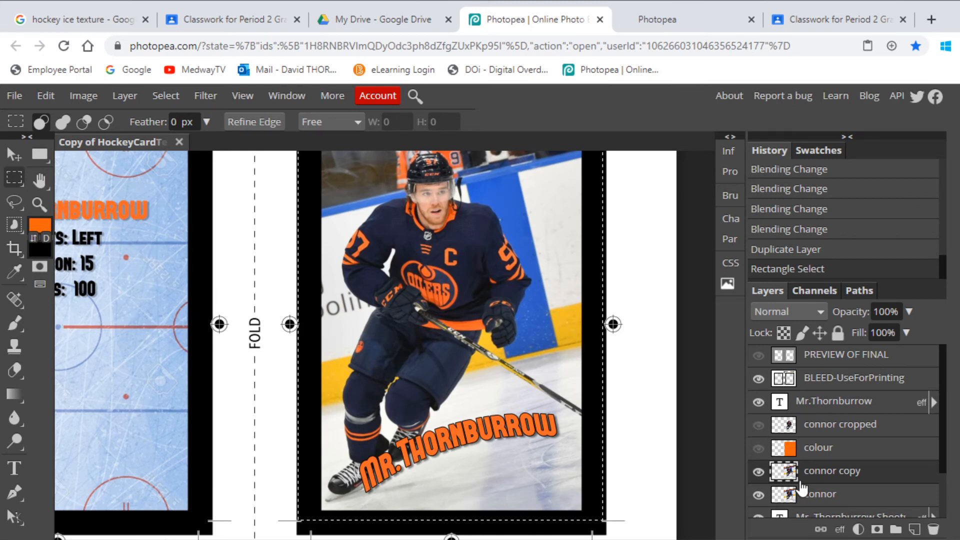
- Apply a Radial Blur in Zoom mode with an amount of 34 to the duplicated photo layer
left_click(200, 95)
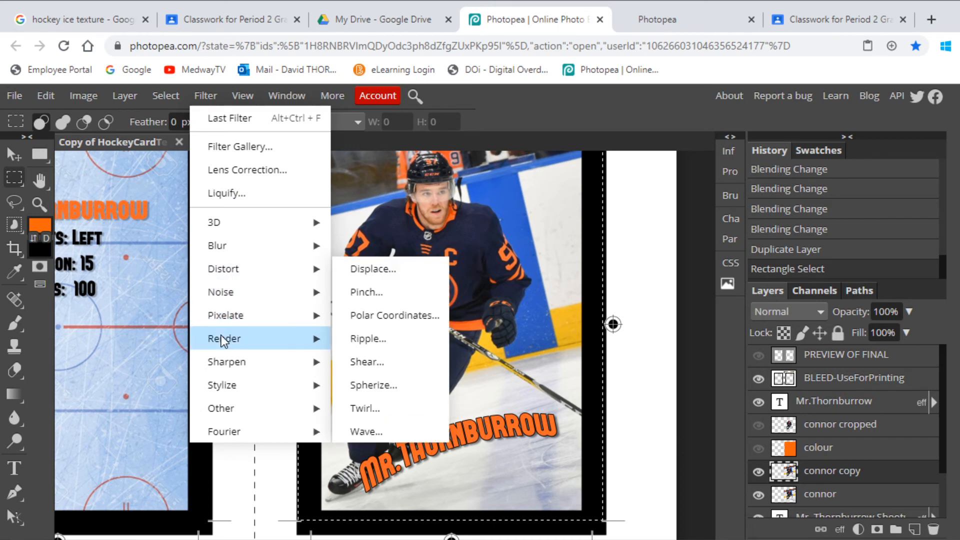
mouse_move(221, 337)
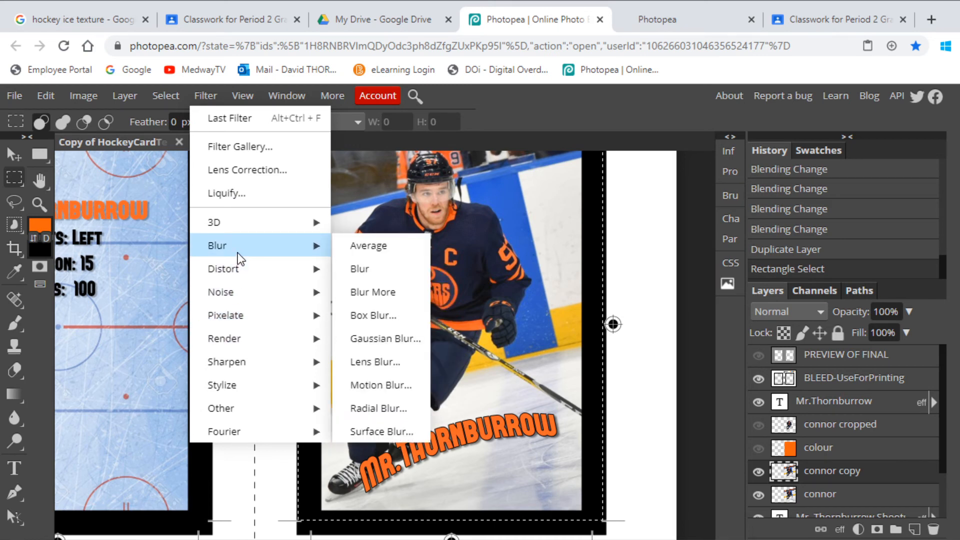
left_click(394, 404)
left_click(682, 320)
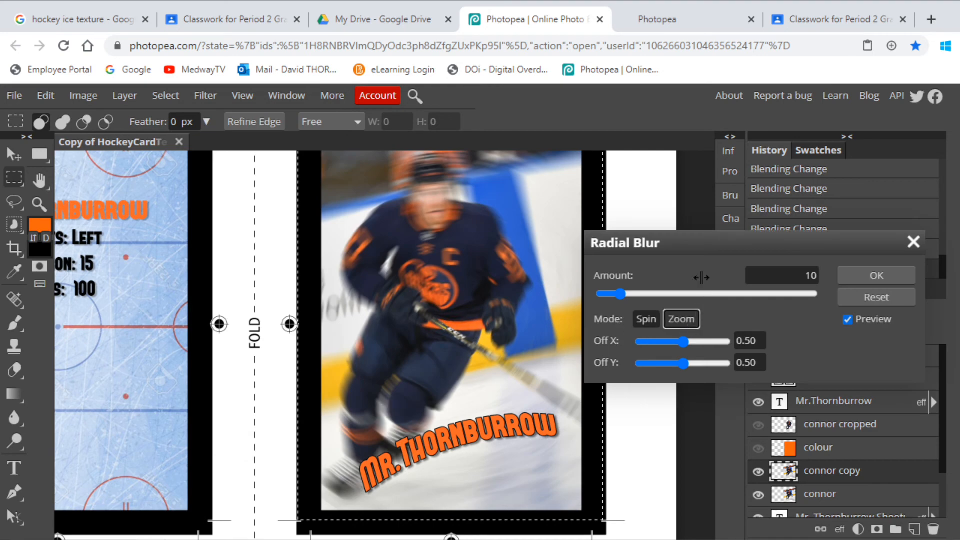
left_click_drag(615, 293, 668, 299)
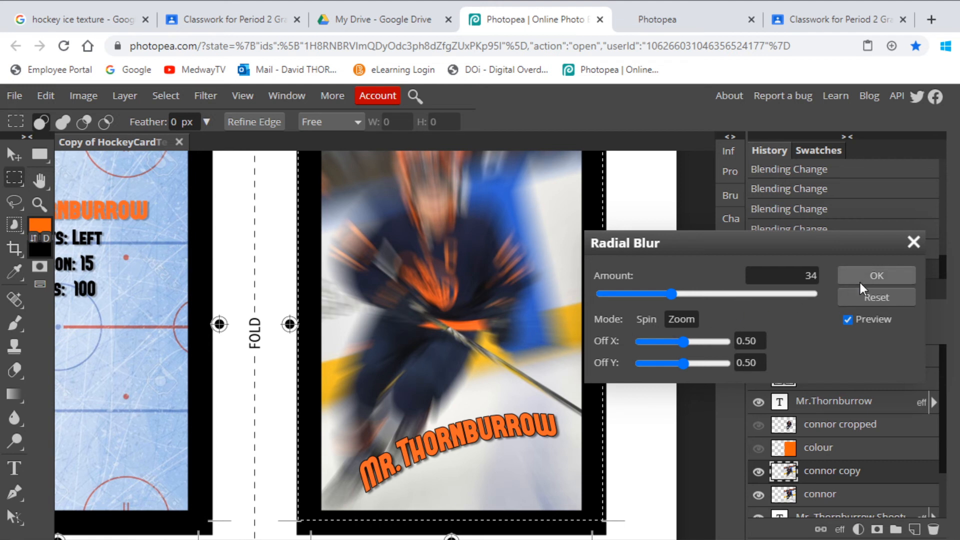
left_click(873, 277)
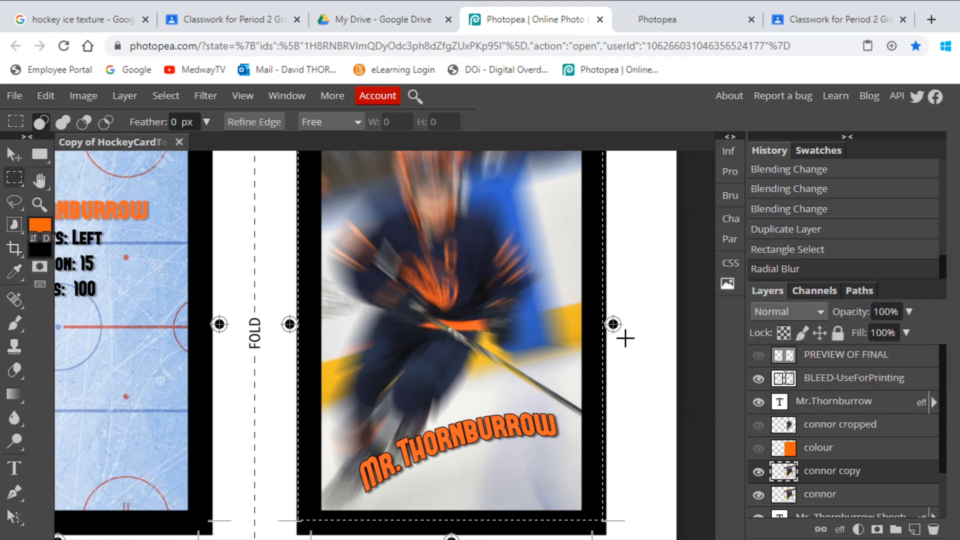
- Compare the card with and without the cropped player layer, leaving that layer visible over the blurred photo
left_click(758, 425)
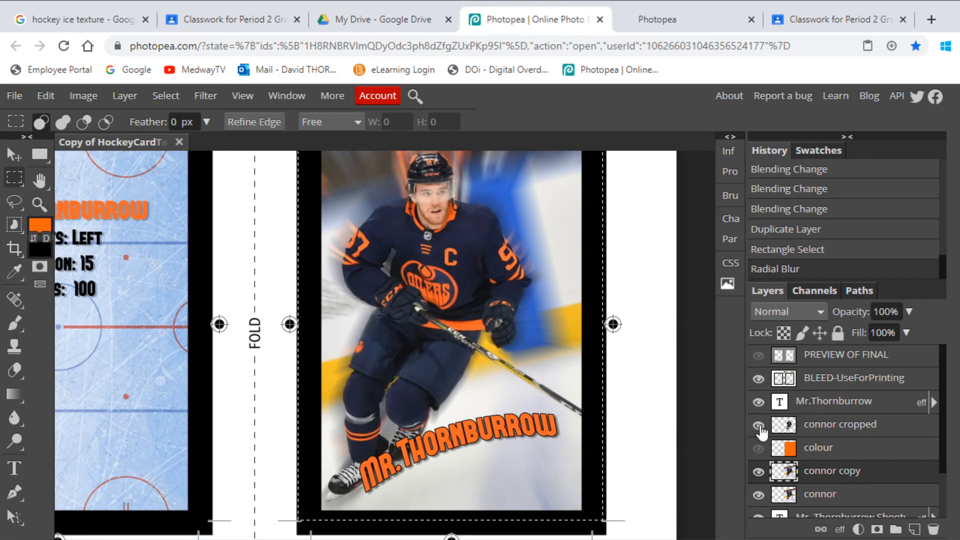
left_click(759, 426)
left_click(759, 426)
left_click(760, 426)
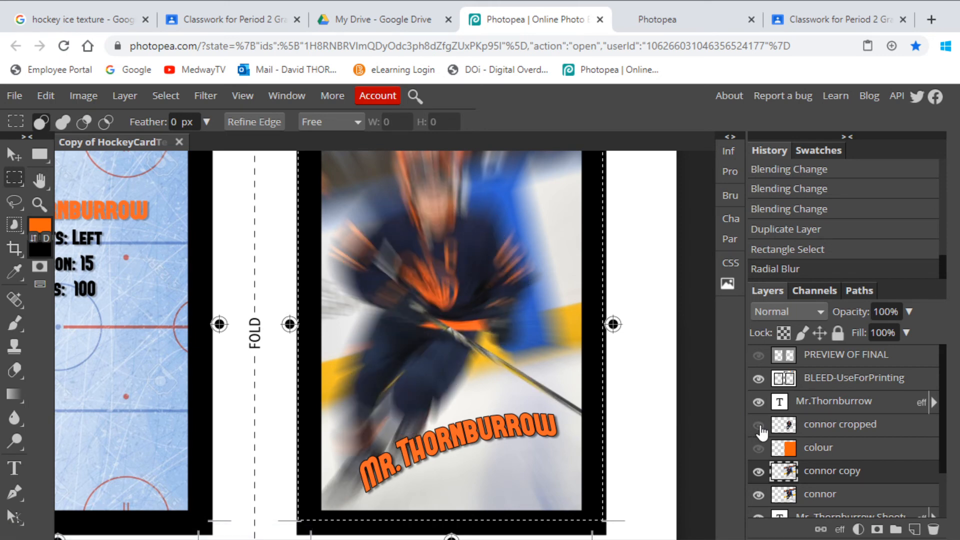
left_click(759, 426)
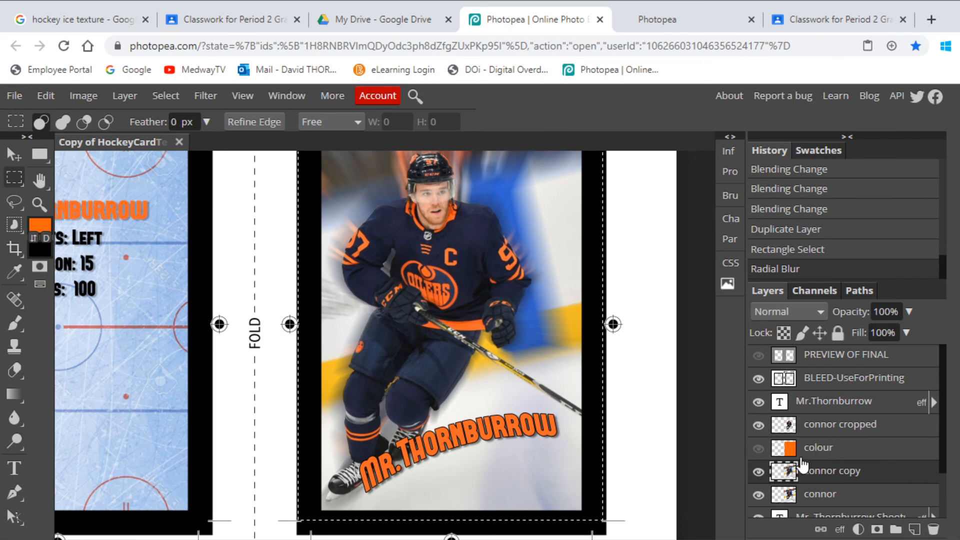
- Compare the original photo layer with the blurred copy by toggling the copy's visibility
left_click(830, 495)
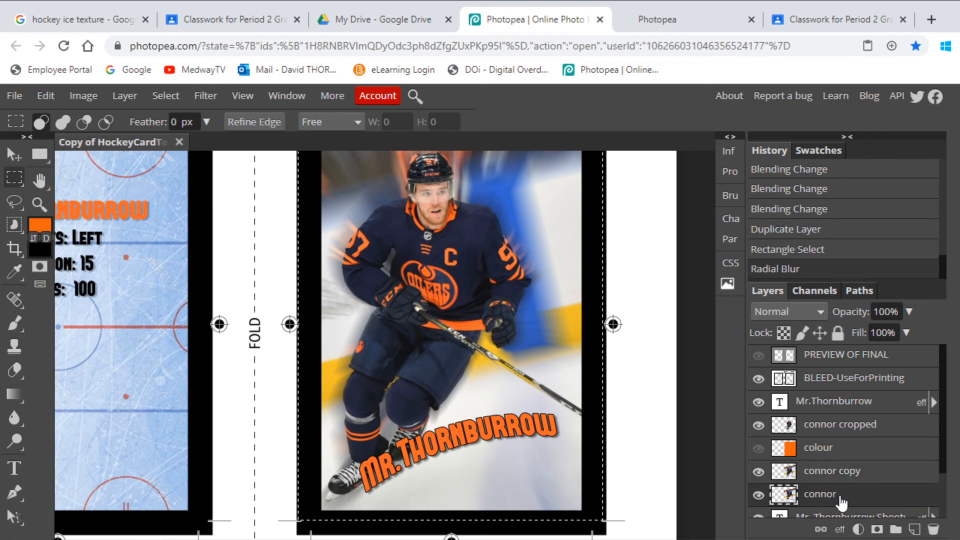
left_click(759, 472)
left_click(758, 472)
left_click(758, 473)
left_click(759, 472)
- Lower the blurred photo copy's opacity to 77%
left_click(835, 472)
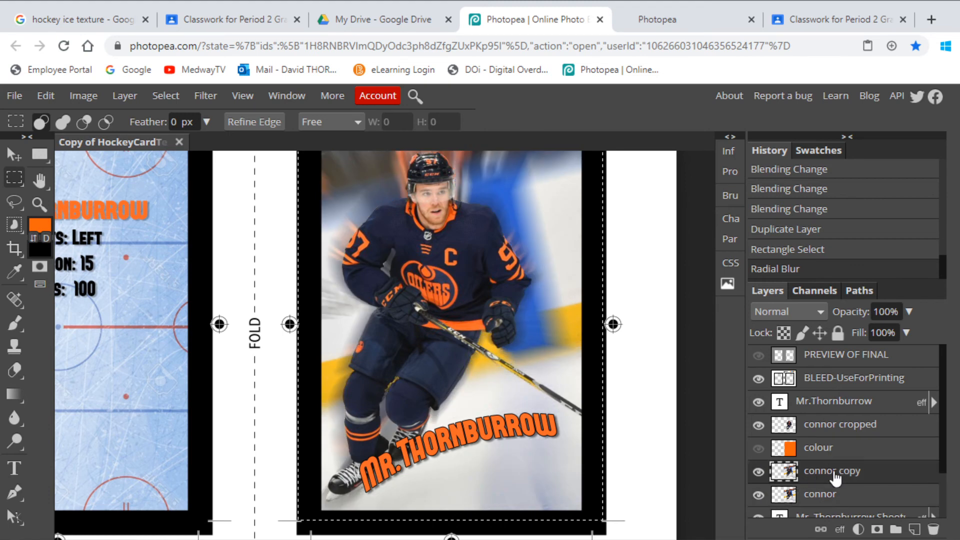
left_click(905, 312)
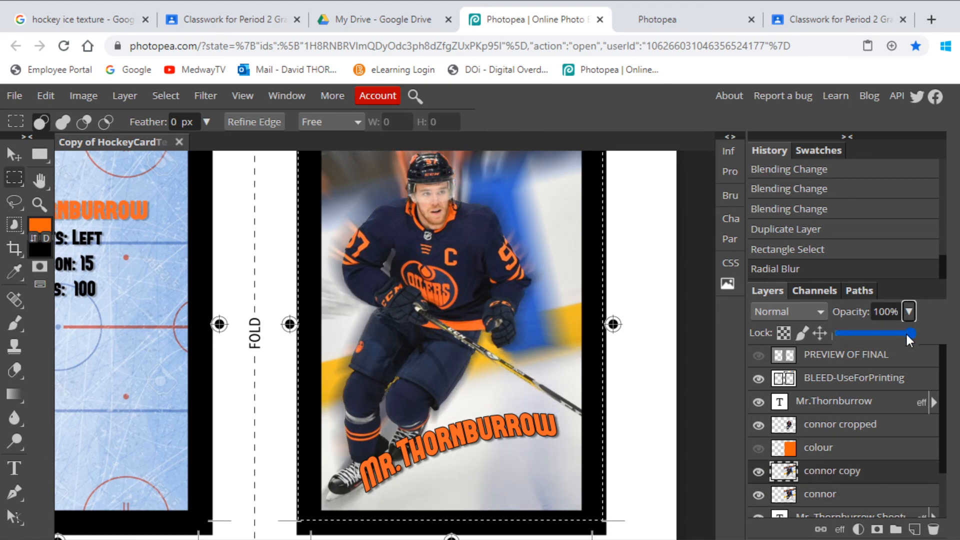
mouse_move(905, 332)
left_mouse_down()
mouse_move(835, 334)
mouse_move(933, 328)
mouse_move(894, 335)
left_mouse_up()
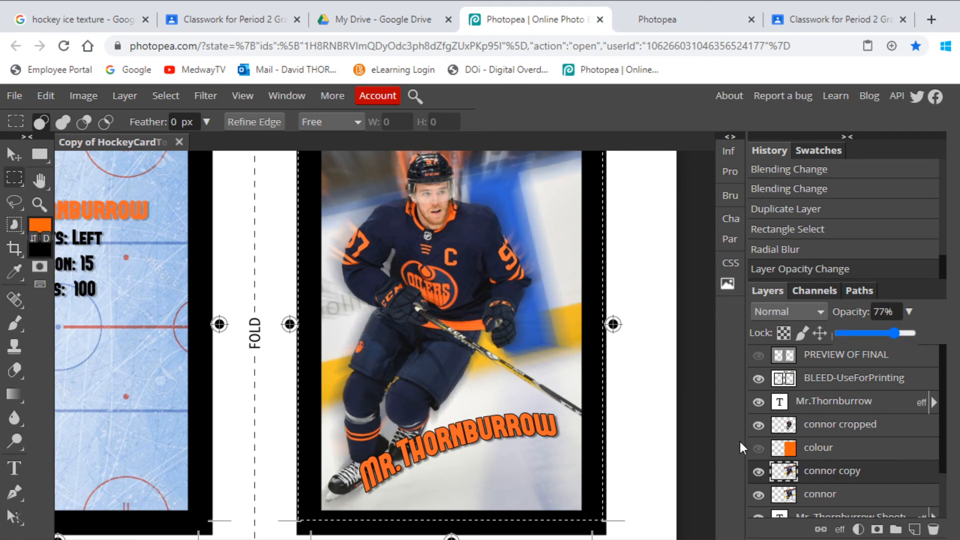
- Show the orange colour layer and set its blend mode to Multiply
left_click(759, 449)
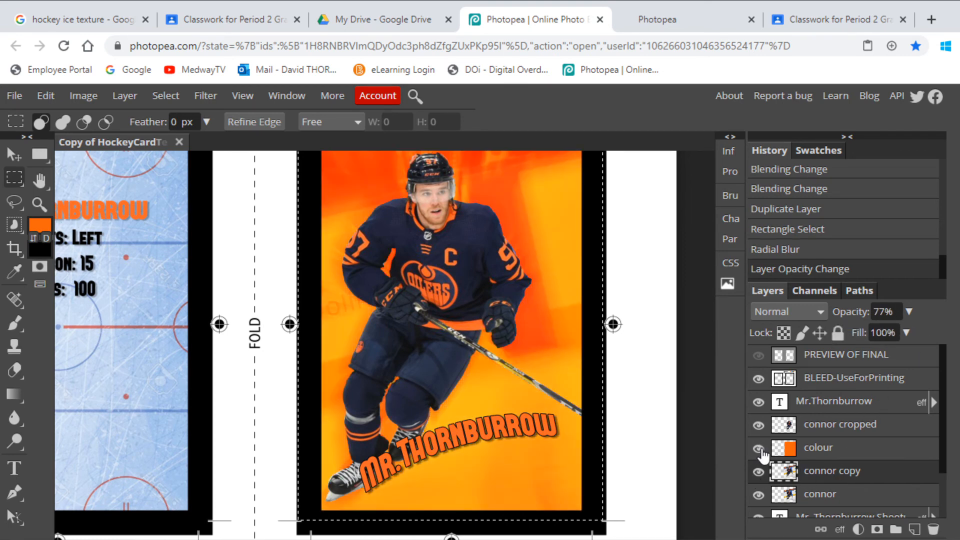
left_click(820, 452)
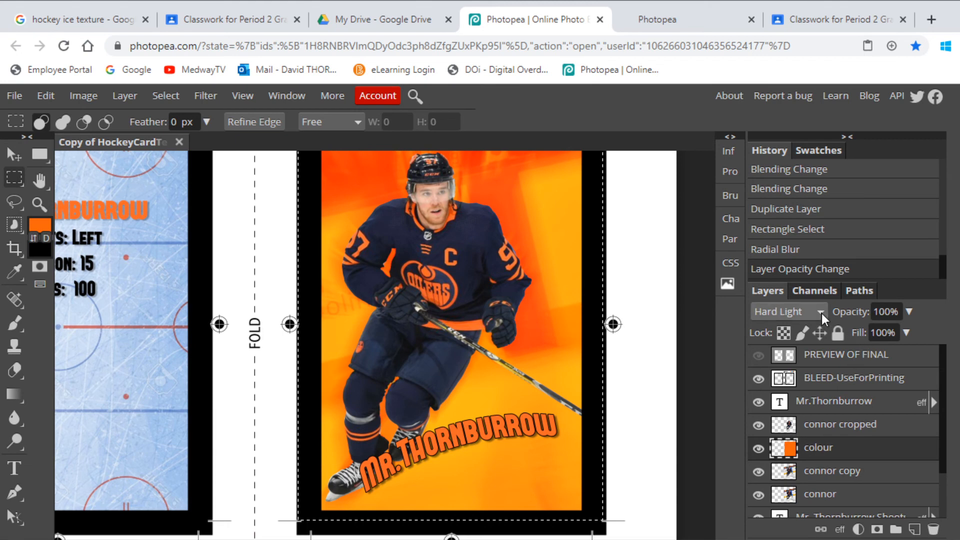
left_click(822, 312)
left_click(788, 384)
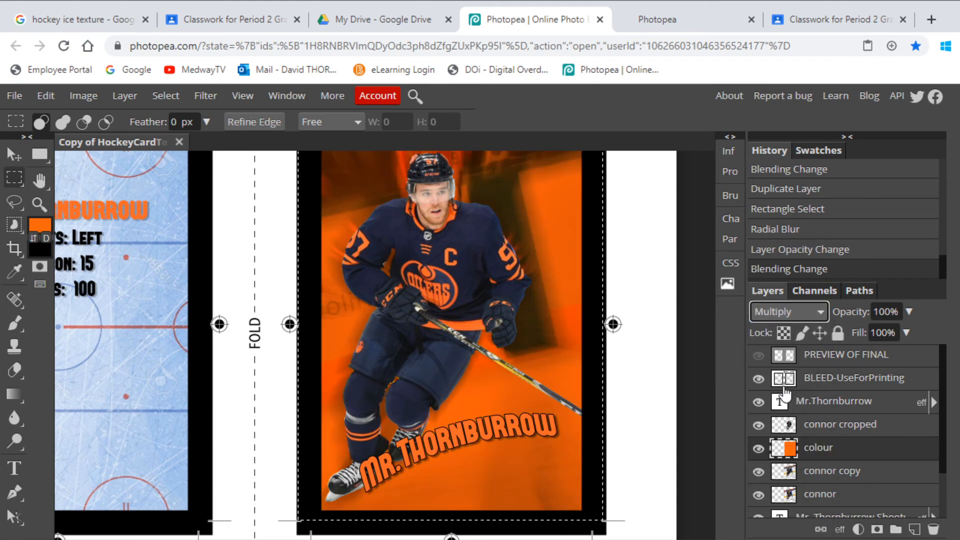
- Try 64% opacity on the colour layer and settle on 76%
left_click(908, 312)
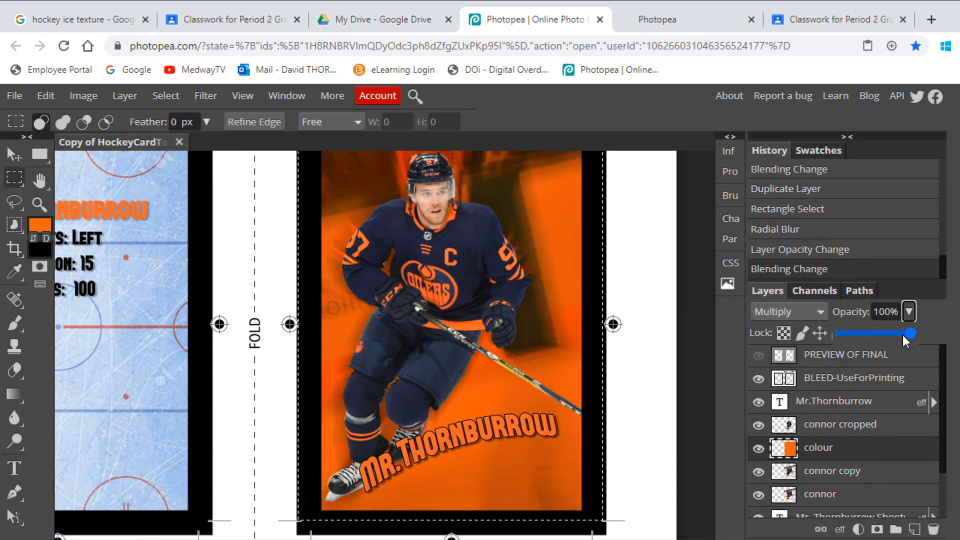
left_click_drag(902, 335, 885, 353)
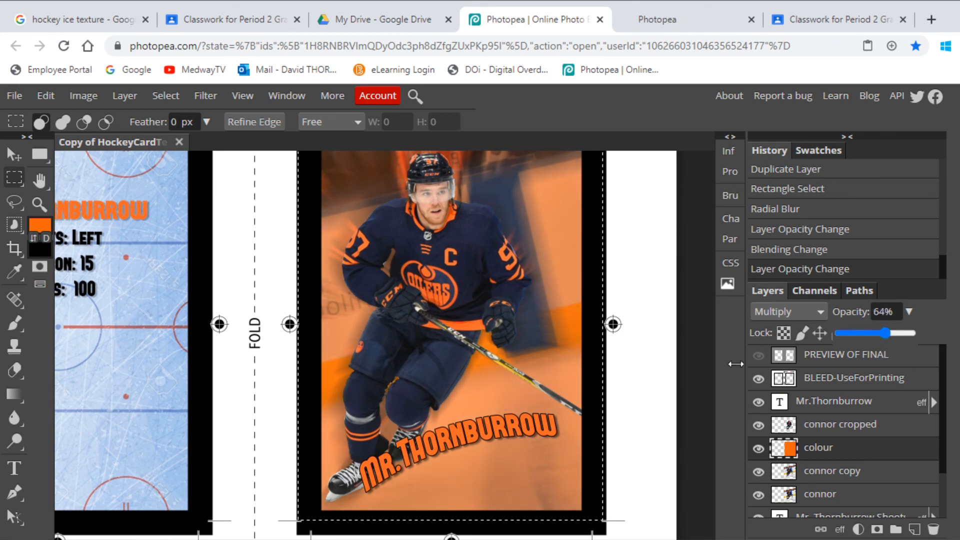
mouse_move(888, 332)
left_mouse_down()
mouse_move(875, 334)
mouse_move(901, 334)
left_mouse_up()
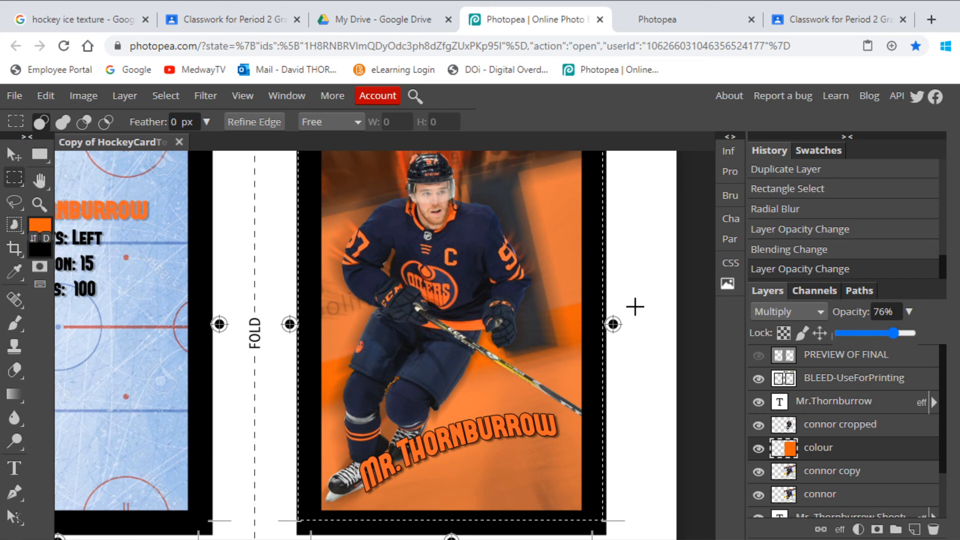
- Look over the card front, activate the Move tool, fit the whole template in view and select the cropped player layer
scroll(635, 307, "up", 3)
scroll(639, 309, "down", 2)
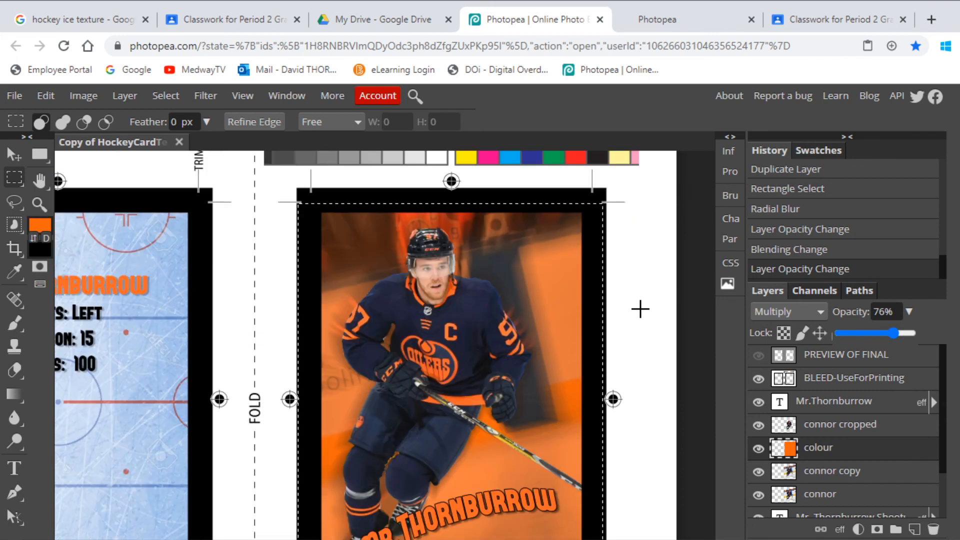
scroll(640, 309, "down", 1)
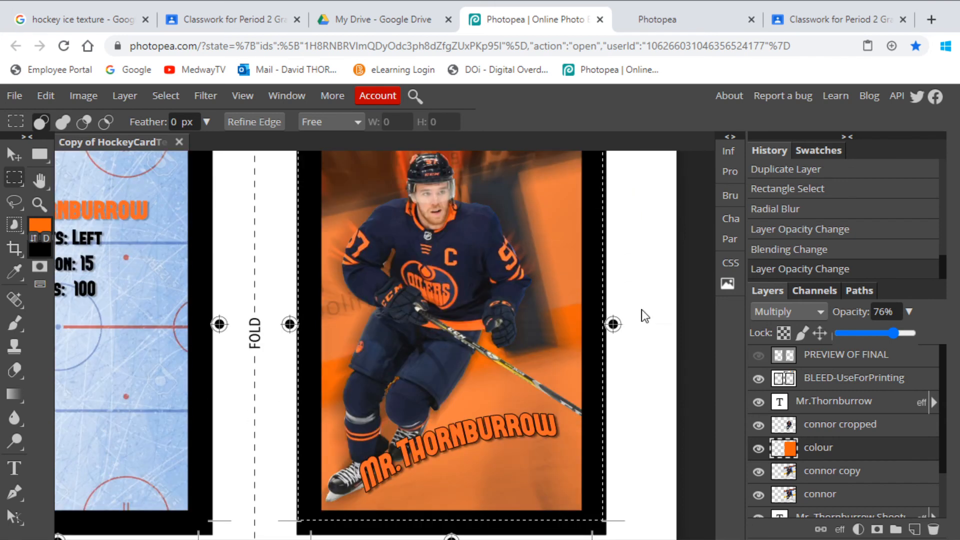
key("v")
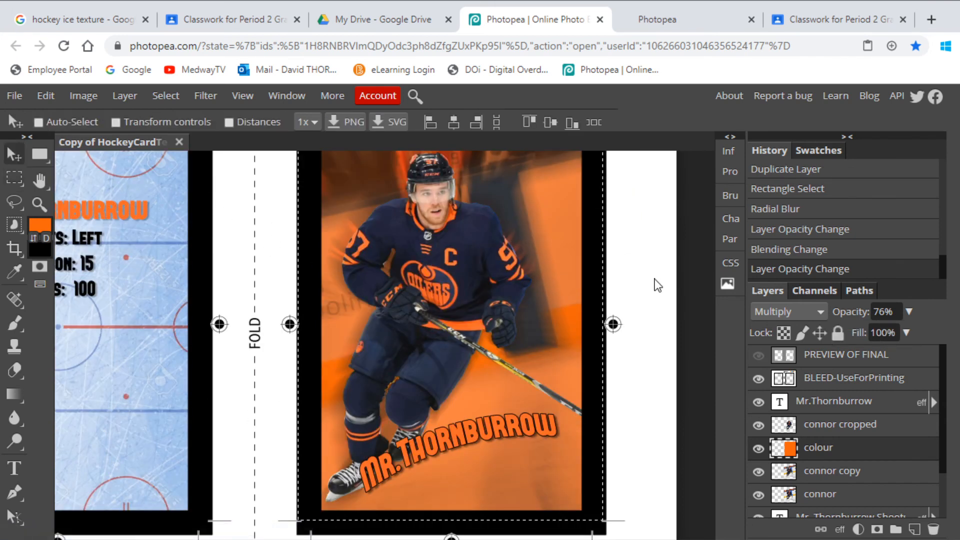
key("ctrl+0")
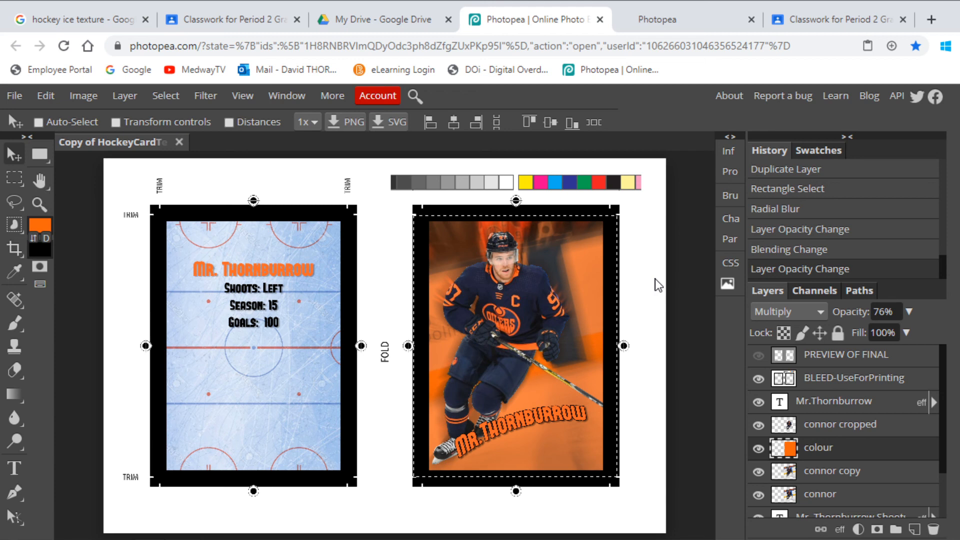
left_click(818, 430)
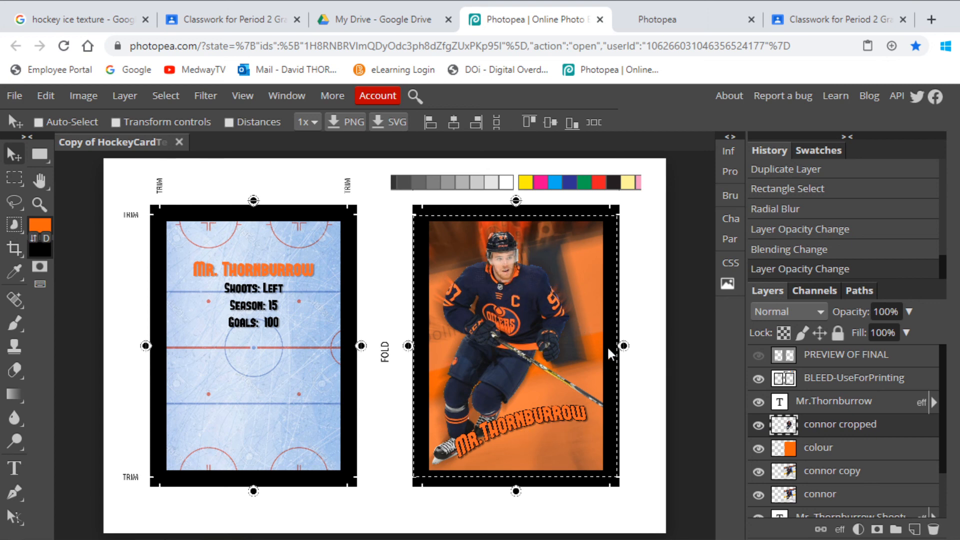
- Try a drop shadow with a distance of 58 px on the cropped player layer and switch it off
left_click(841, 531)
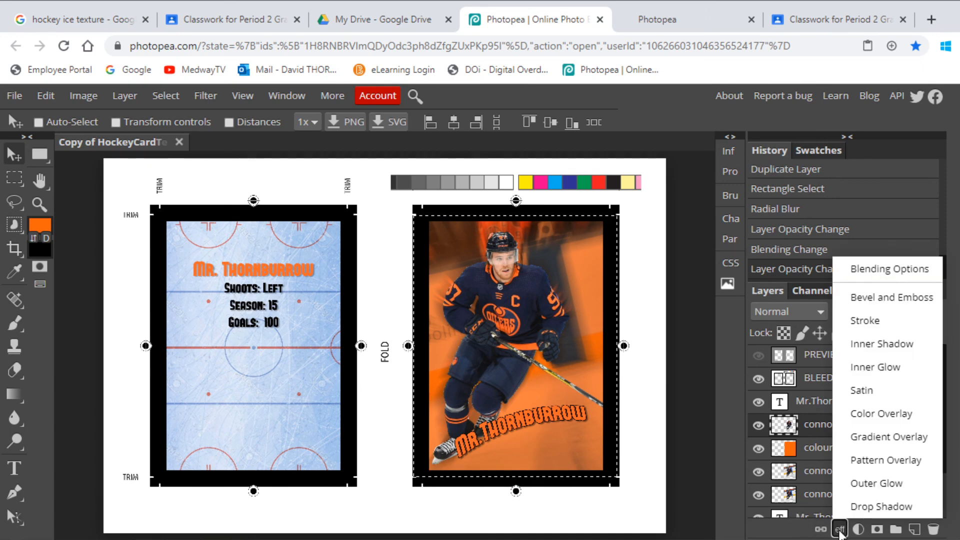
left_click(853, 506)
left_click_drag(688, 232, 801, 189)
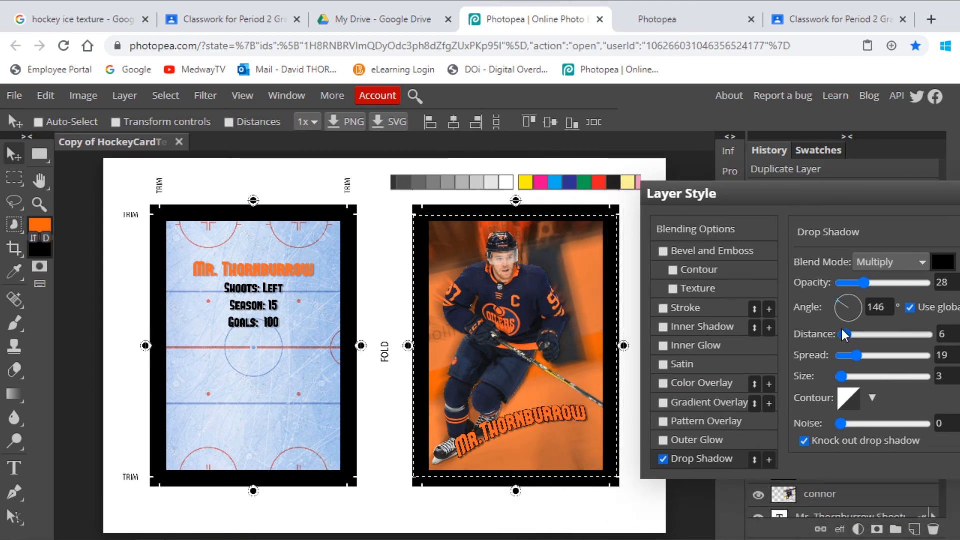
left_click_drag(844, 333, 869, 334)
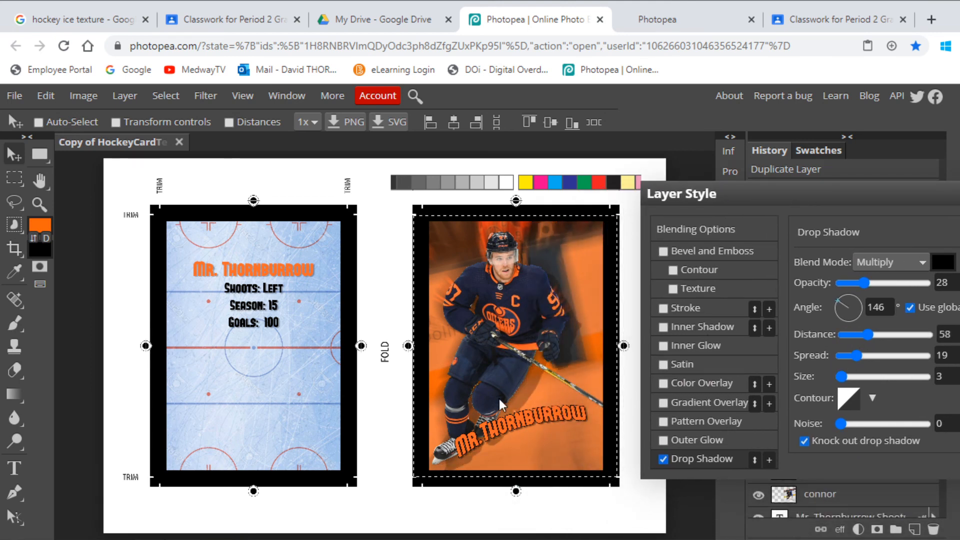
left_click_drag(788, 197, 771, 196)
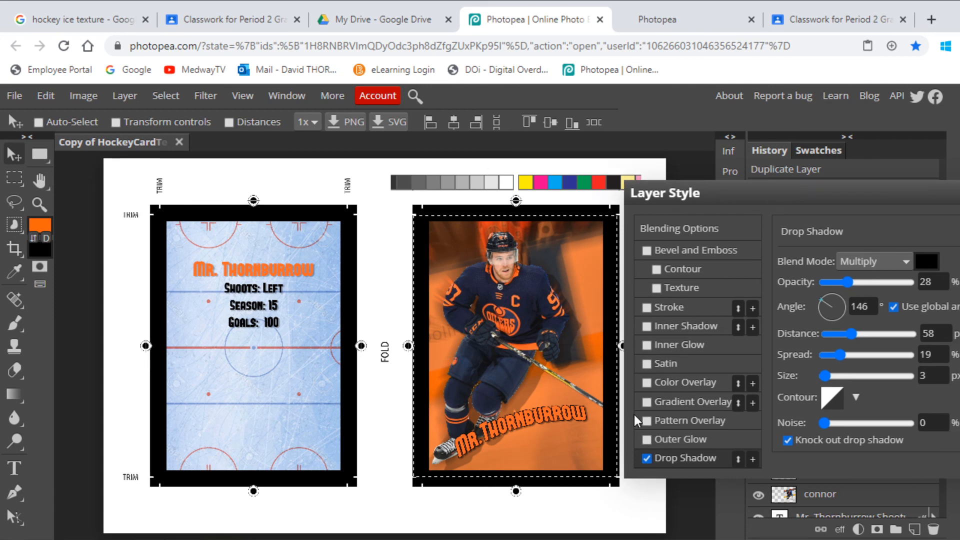
left_click(646, 458)
- Enable an outer glow on the cropped player layer and set its blend mode to Normal
left_click(677, 437)
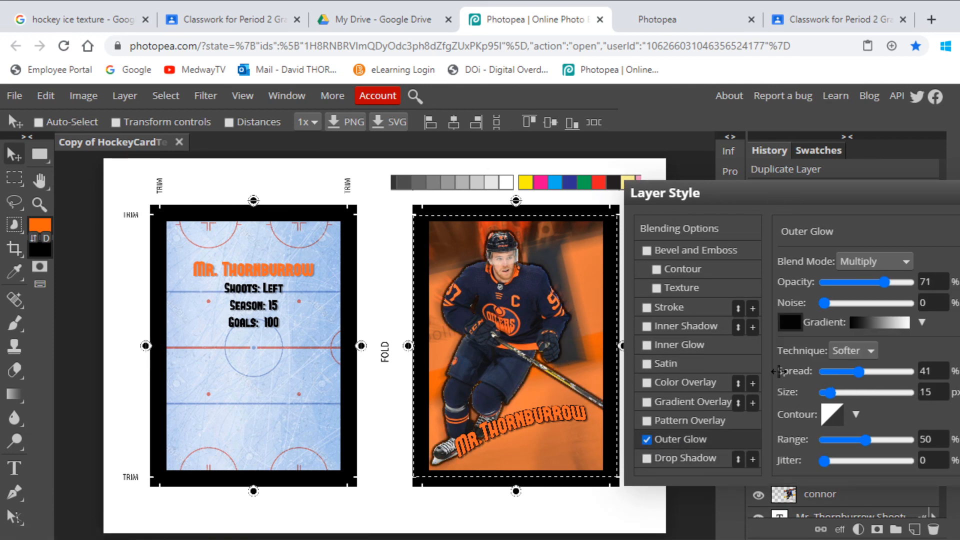
left_click(876, 262)
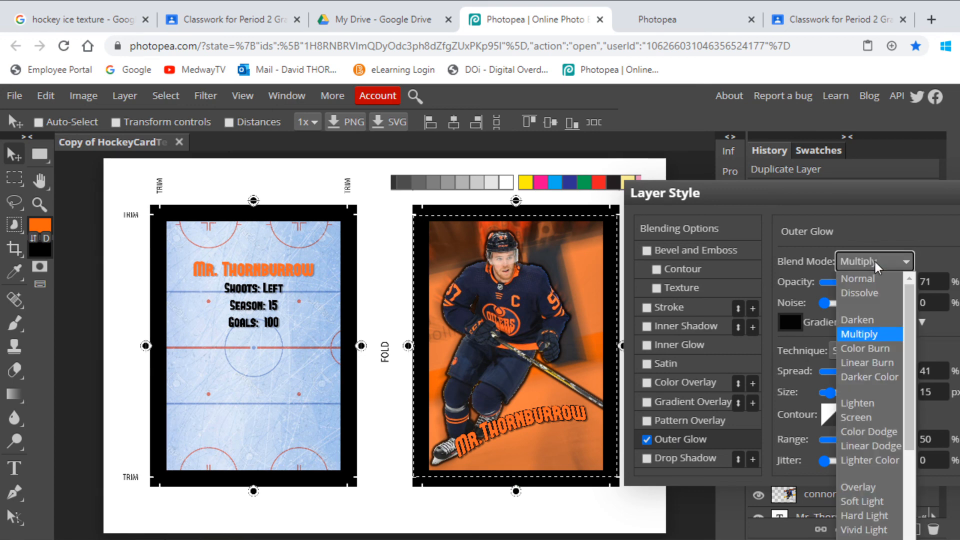
left_click(871, 279)
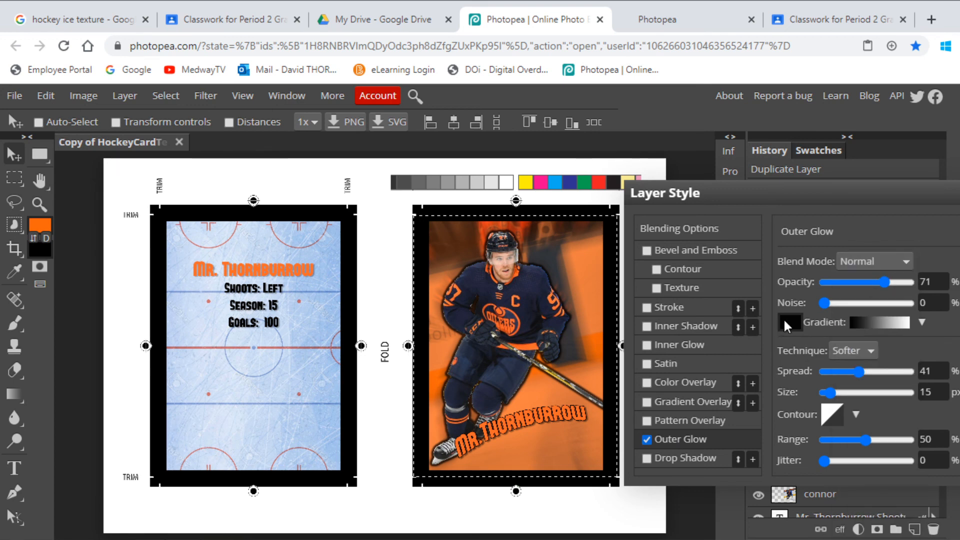
left_click(784, 321)
left_click_drag(241, 356, 226, 335)
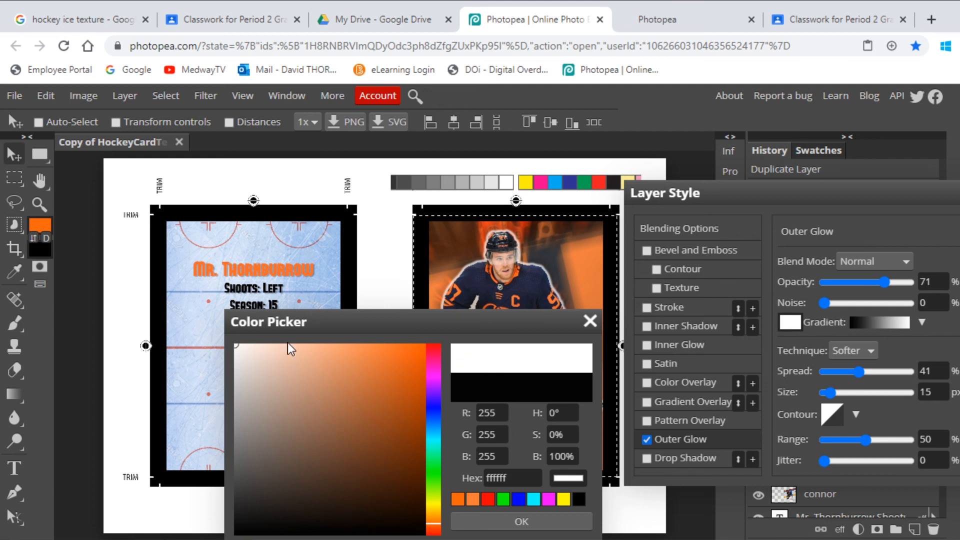
left_click(591, 321)
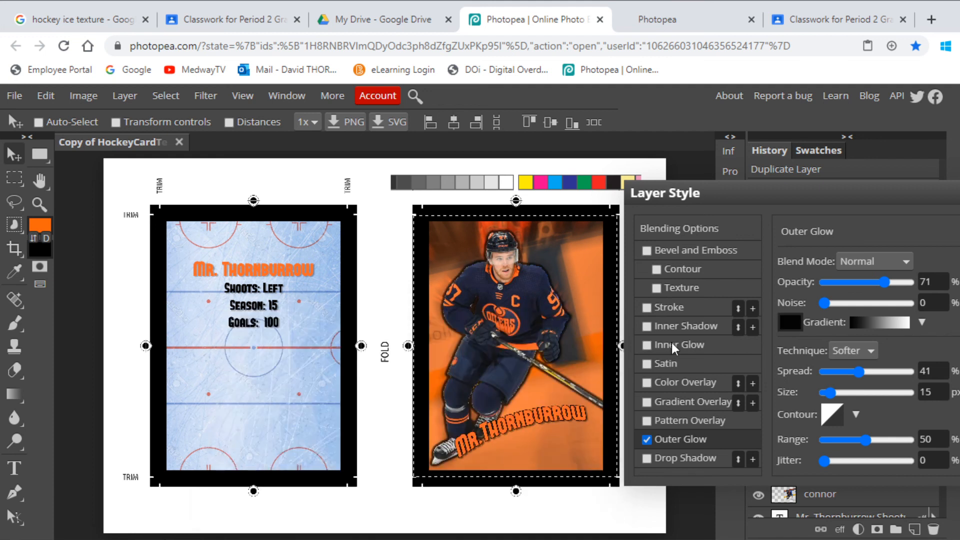
- Set the outer glow's colour to white
left_click(786, 320)
left_click_drag(301, 395, 230, 343)
left_click(490, 521)
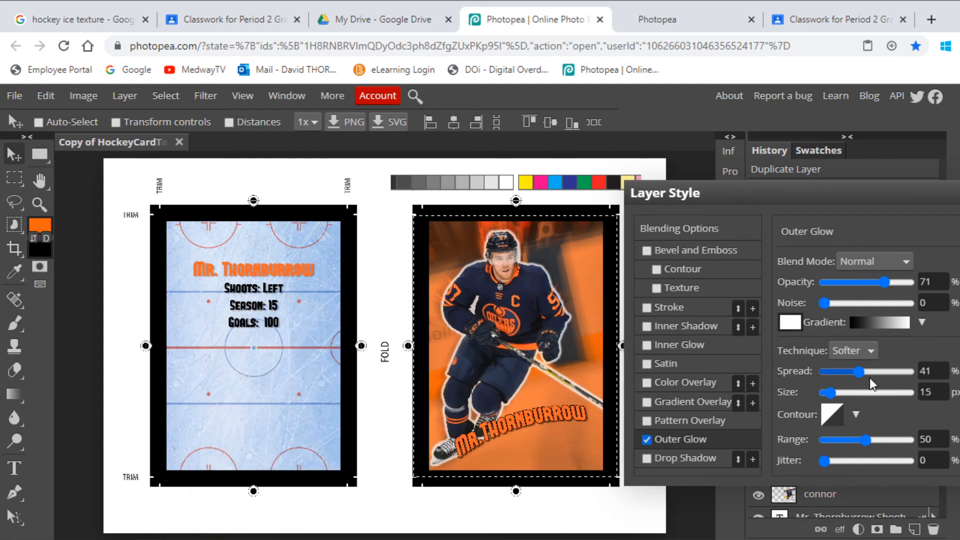
- Set the outer glow's spread to 0% and size to 38 px, adjust its opacity and apply the layer style
left_click_drag(863, 370, 839, 396)
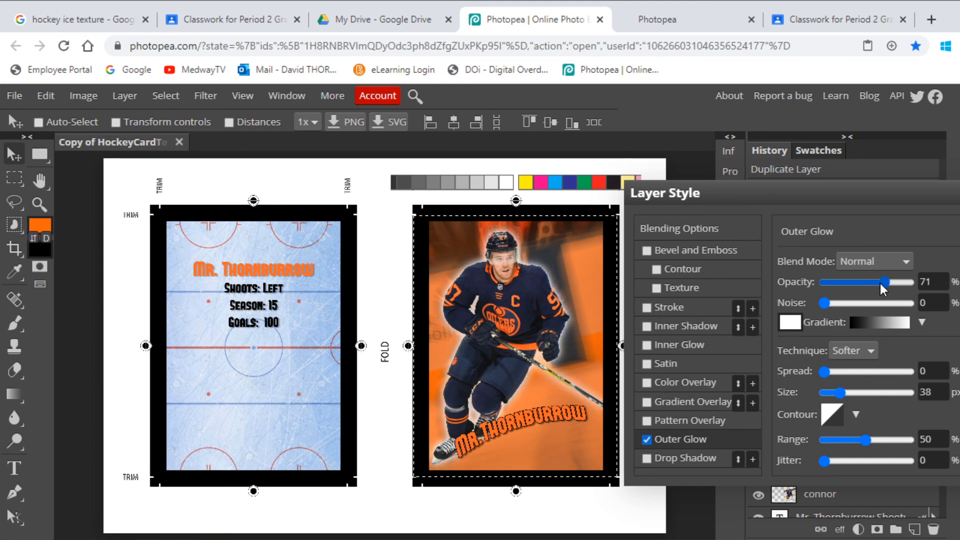
mouse_move(871, 287)
left_mouse_down()
mouse_move(850, 290)
mouse_move(872, 294)
left_mouse_up()
left_click_drag(877, 207, 641, 211)
left_click(833, 232)
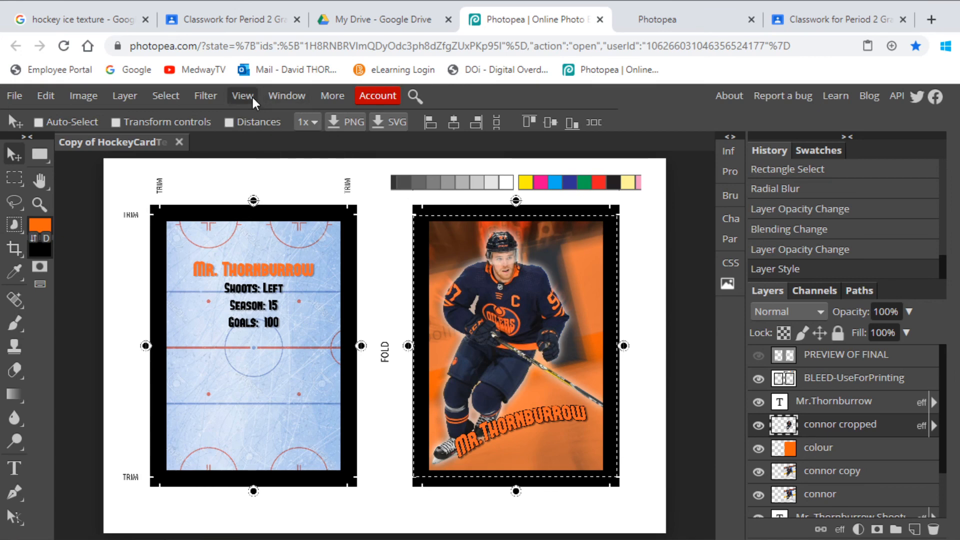
- Clear the rectangular selection around the card front and enlarge the view of both card sides
left_click(165, 96)
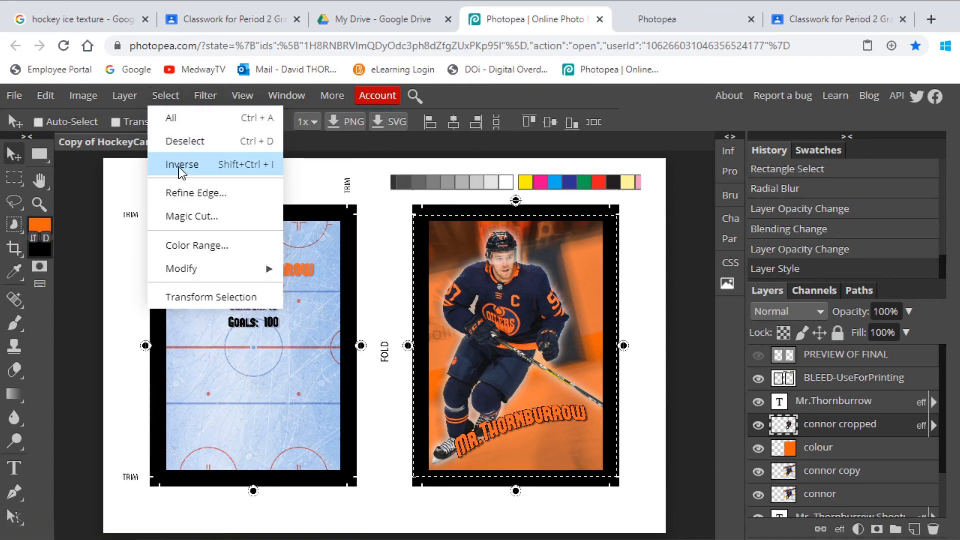
left_click(184, 141)
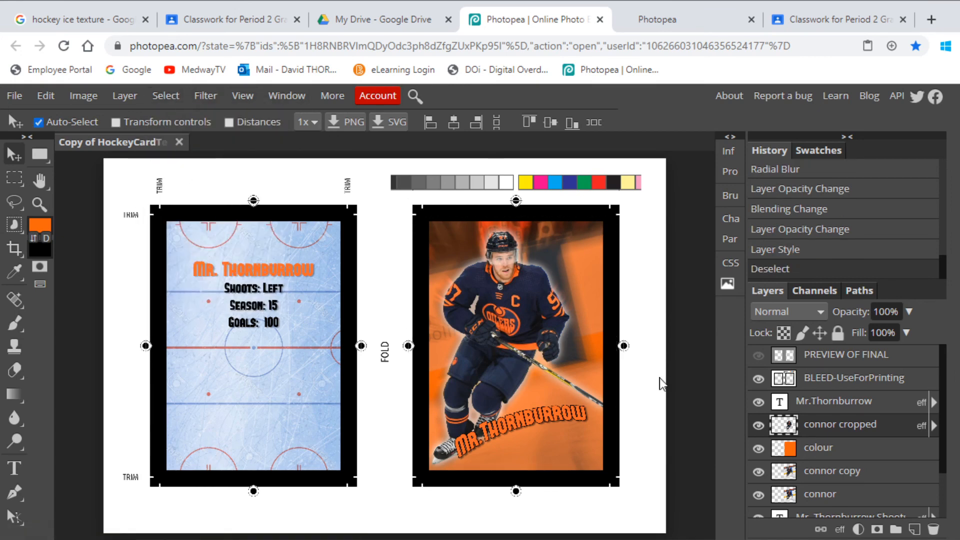
key("ctrl+plus")
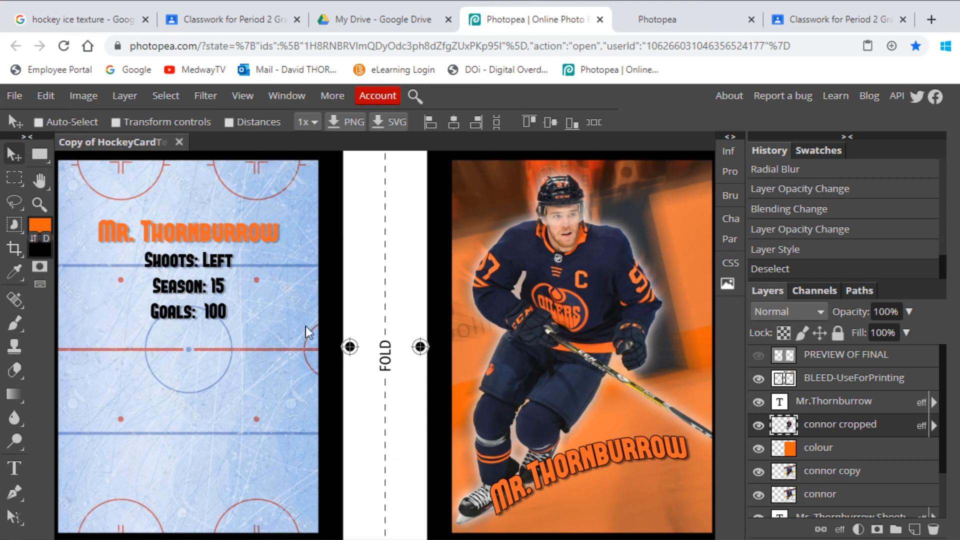